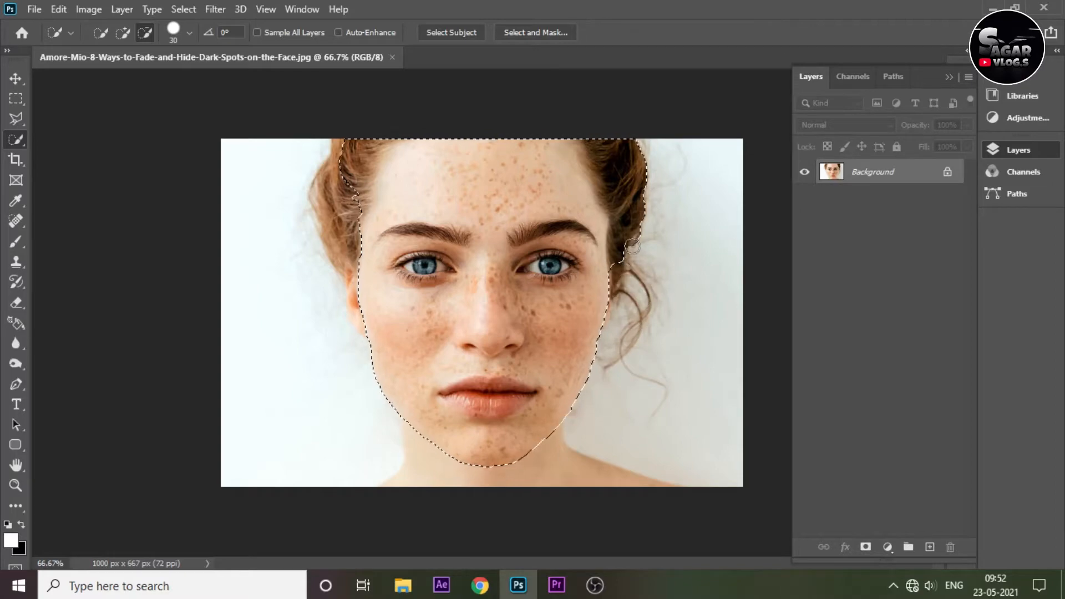
Trim the hair from the face selection and output it through Select and Mask as a new layer with layer mask.
{"action": "mouse_move", "coordinate": [347, 148]}
{"action": "left_mouse_down"}
{"action": "mouse_move", "coordinate": [349, 173]}
{"action": "mouse_move", "coordinate": [356, 153]}
{"action": "mouse_move", "coordinate": [353, 194]}
{"action": "left_mouse_up"}
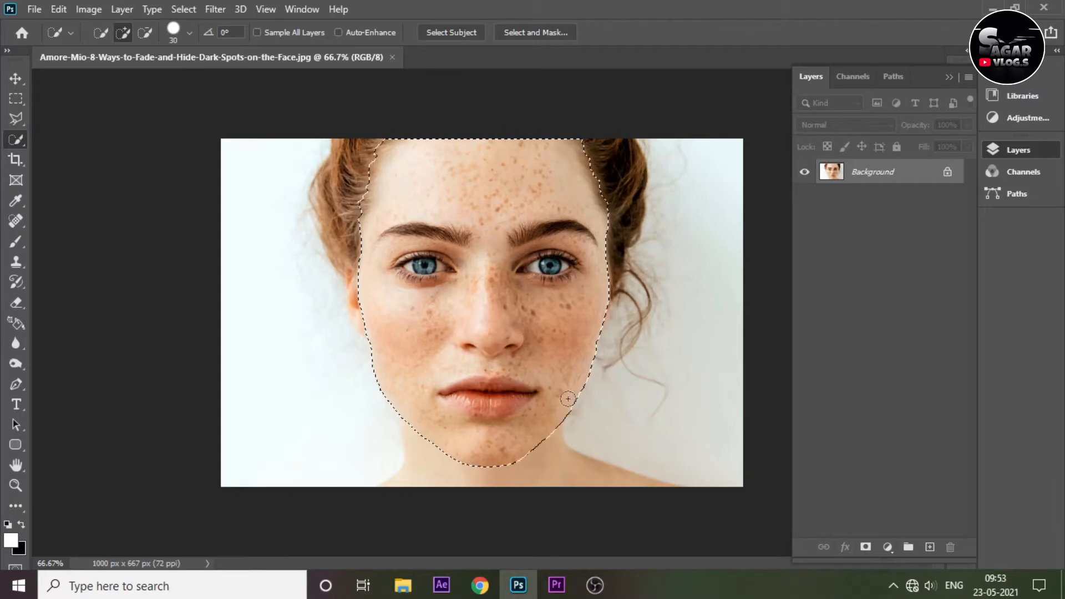
{"action": "left_click", "coordinate": [187, 9]}
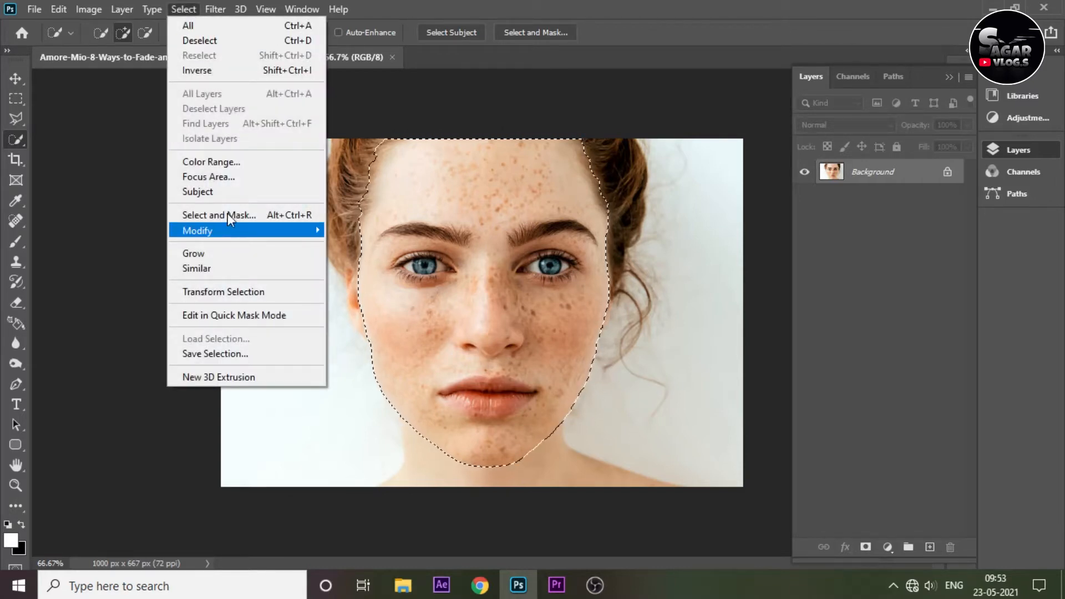
{"action": "left_click", "coordinate": [265, 221]}
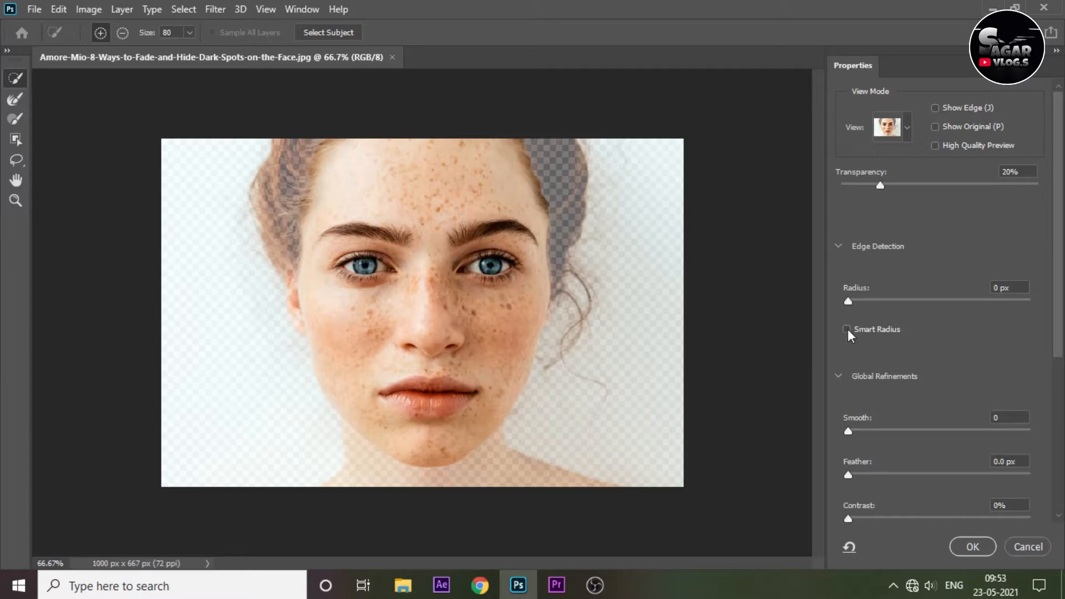
{"action": "left_click_drag", "start_coordinate": [851, 300], "coordinate": [862, 303]}
{"action": "scroll", "coordinate": [947, 344], "scroll_direction": "down", "scroll_amount": 5}
{"action": "scroll", "coordinate": [945, 378], "scroll_direction": "down", "scroll_amount": 2}
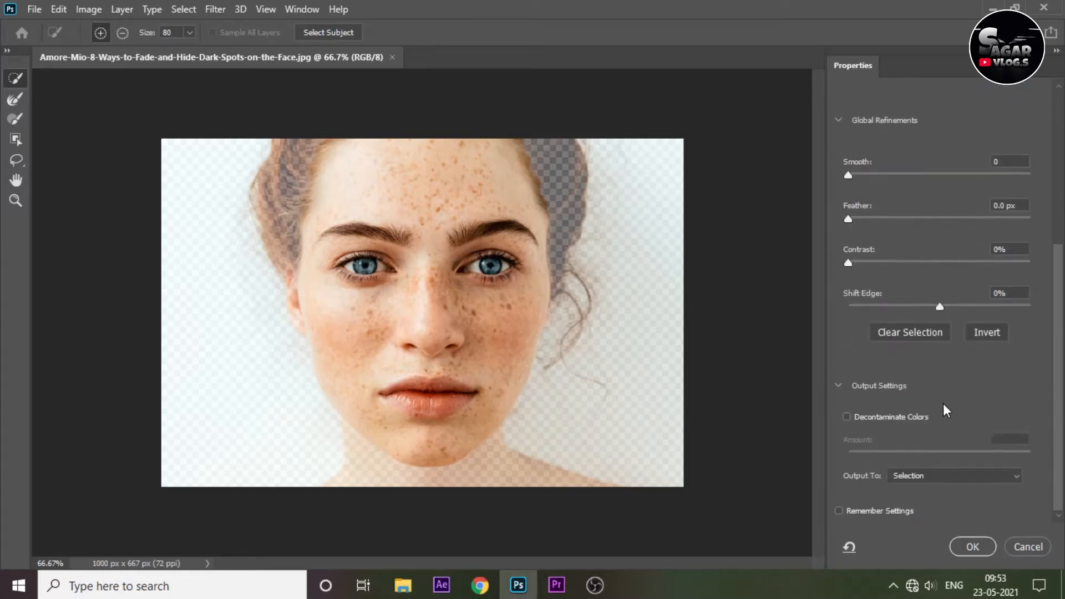
{"action": "left_click", "coordinate": [904, 477]}
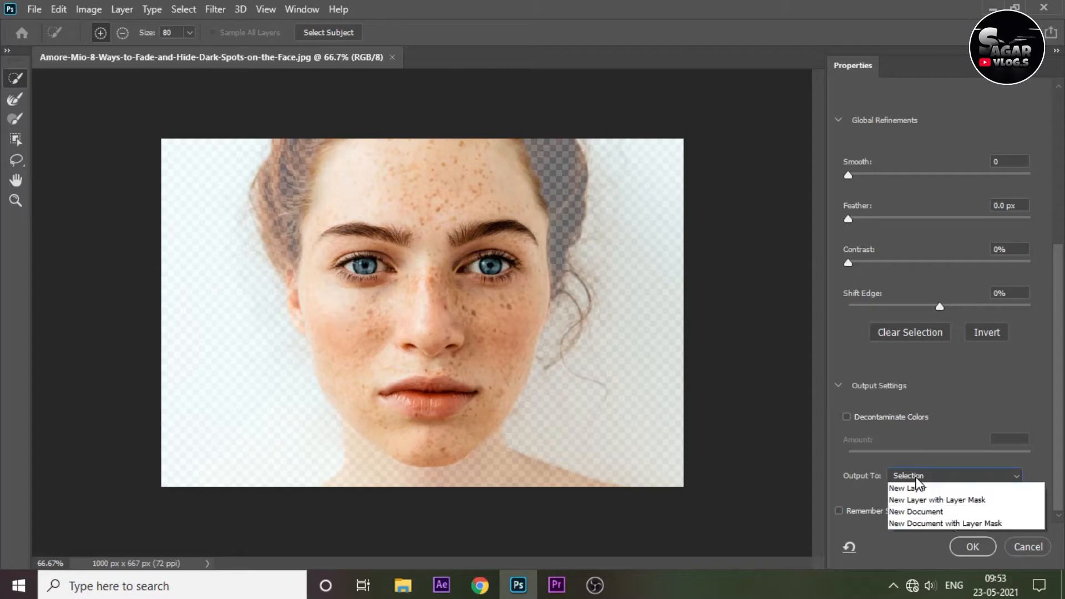
{"action": "left_click", "coordinate": [934, 525]}
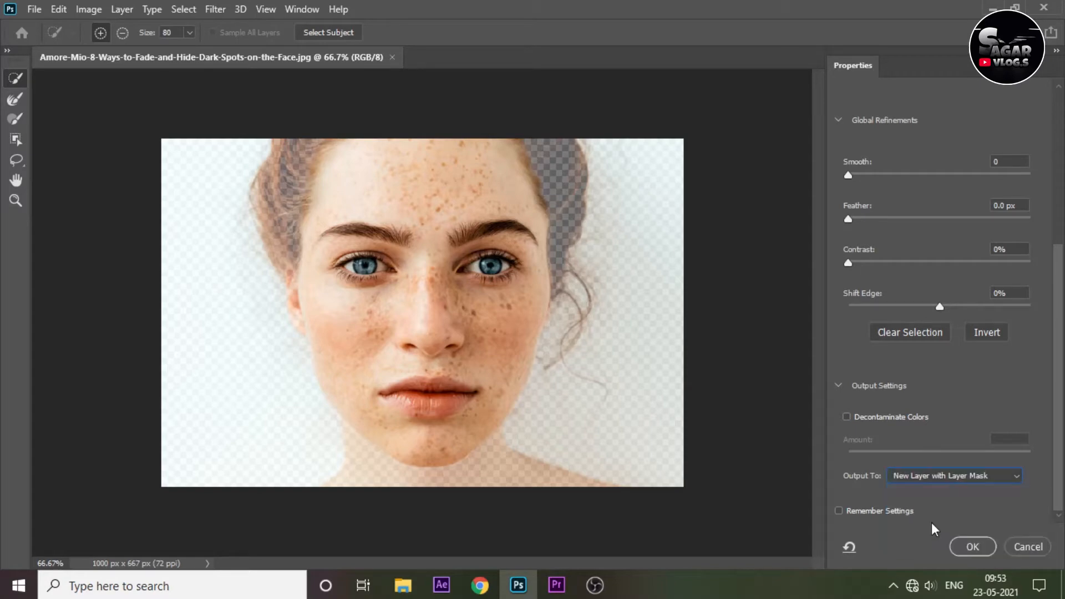
{"action": "left_click", "coordinate": [969, 547]}
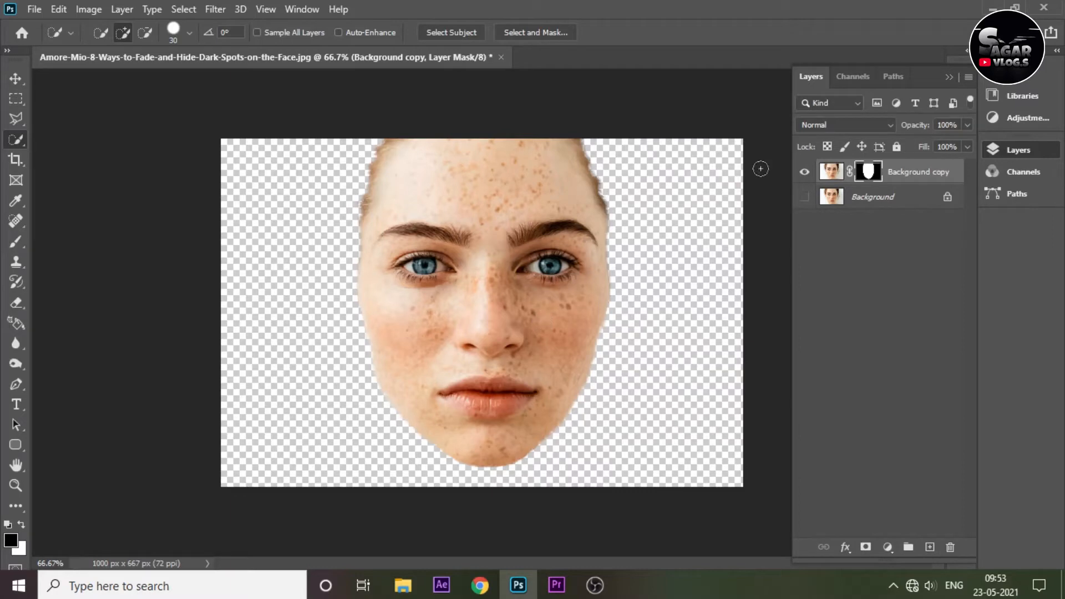
Make the Background layer visible beneath the masked face copy.
{"action": "left_click", "coordinate": [804, 198]}
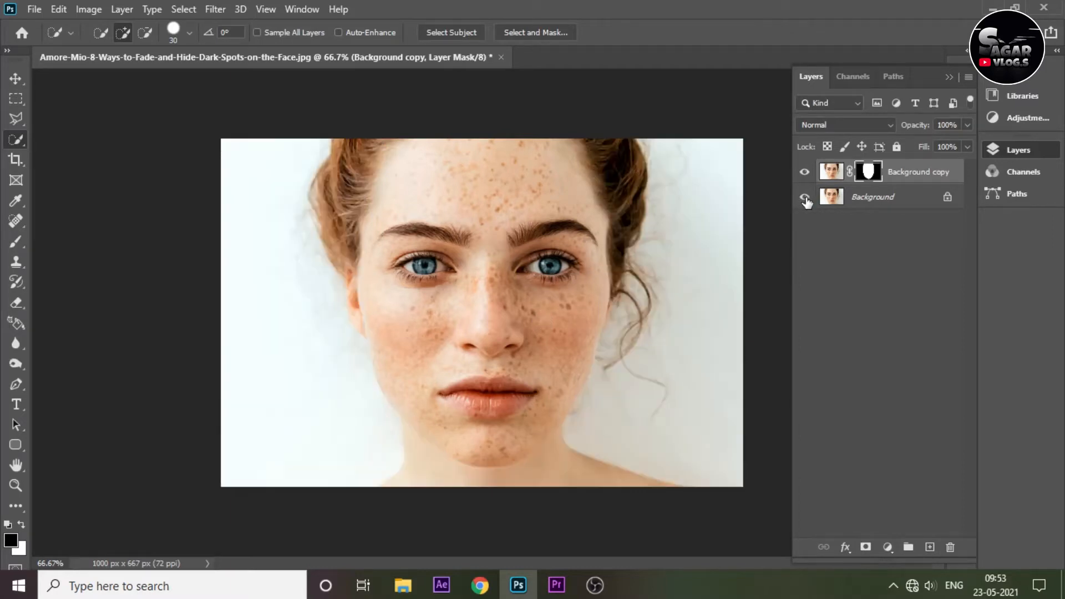
{"action": "left_click", "coordinate": [804, 197]}
{"action": "left_click", "coordinate": [805, 197]}
Apply a Surface Blur with a 15-pixel radius and a threshold of 30 levels to the Background copy's image.
{"action": "left_click", "coordinate": [837, 172]}
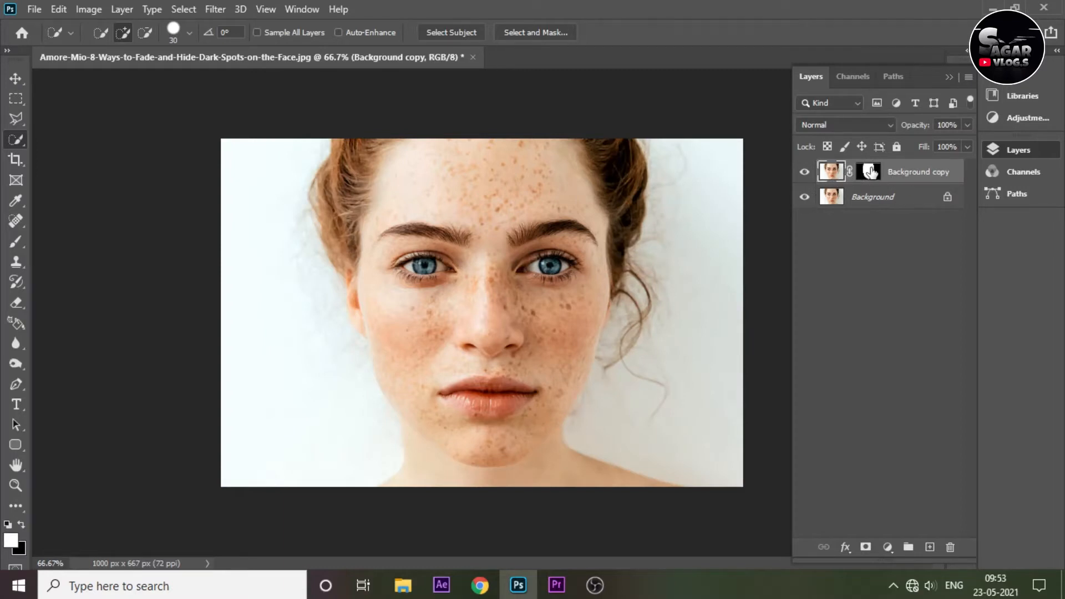
{"action": "left_click", "coordinate": [871, 170]}
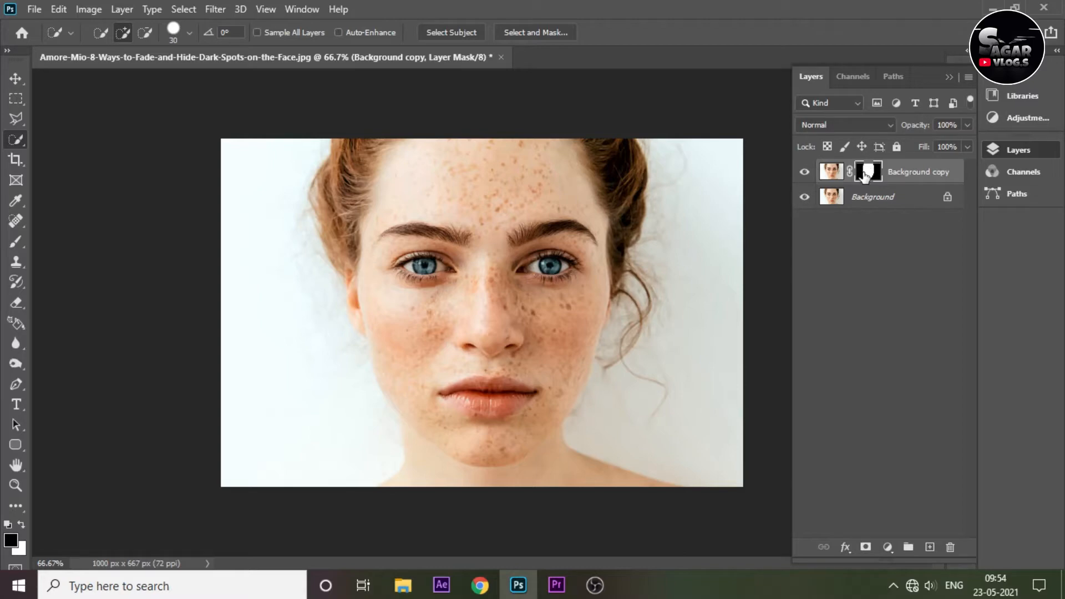
{"action": "left_click", "coordinate": [832, 173]}
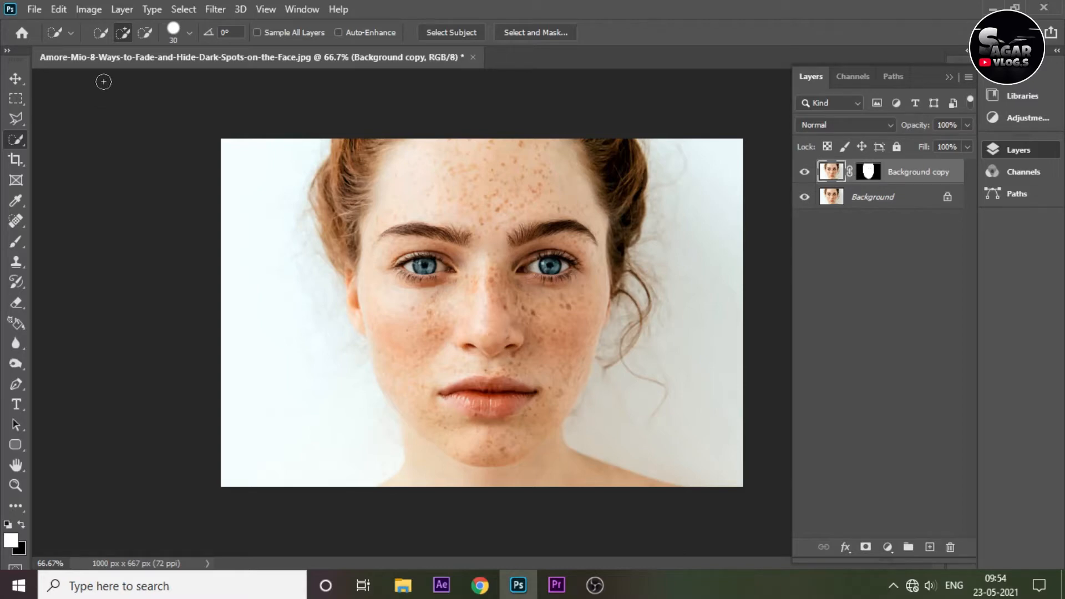
{"action": "left_click", "coordinate": [218, 11]}
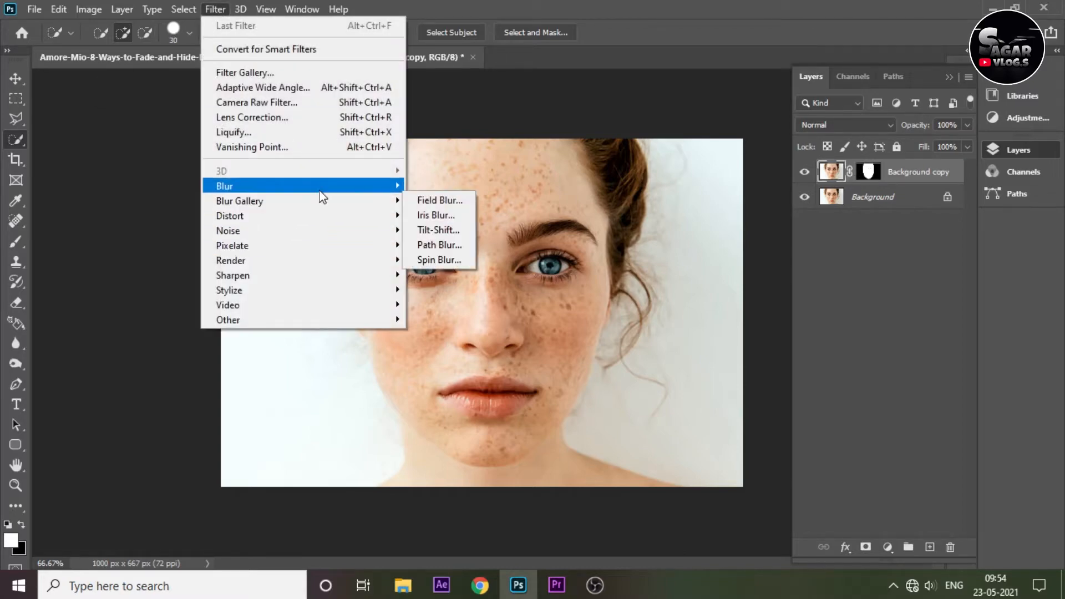
{"action": "mouse_move", "coordinate": [328, 190]}
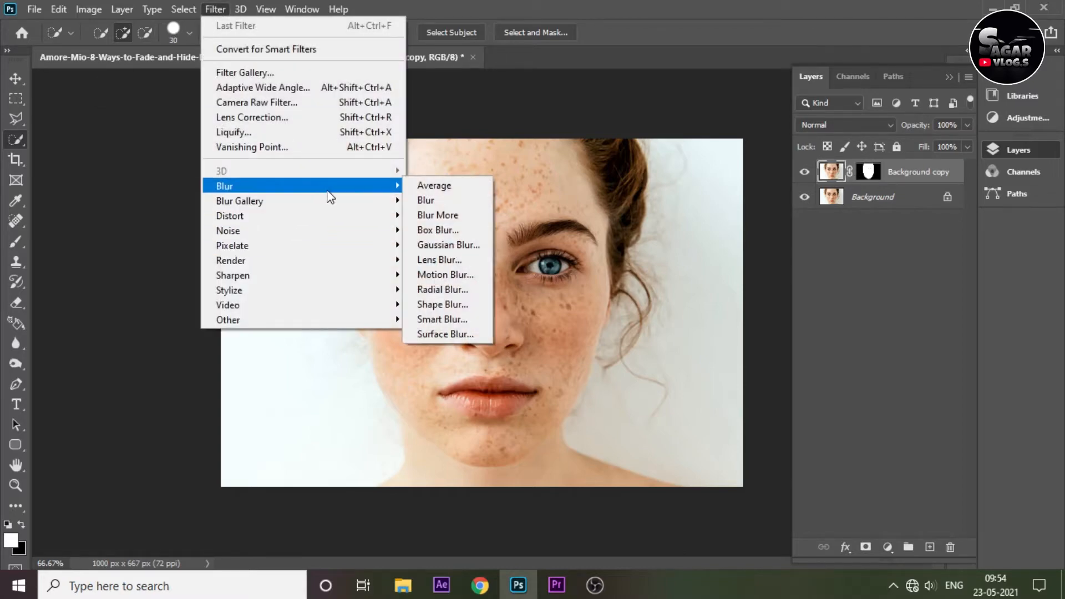
{"action": "left_click", "coordinate": [447, 334]}
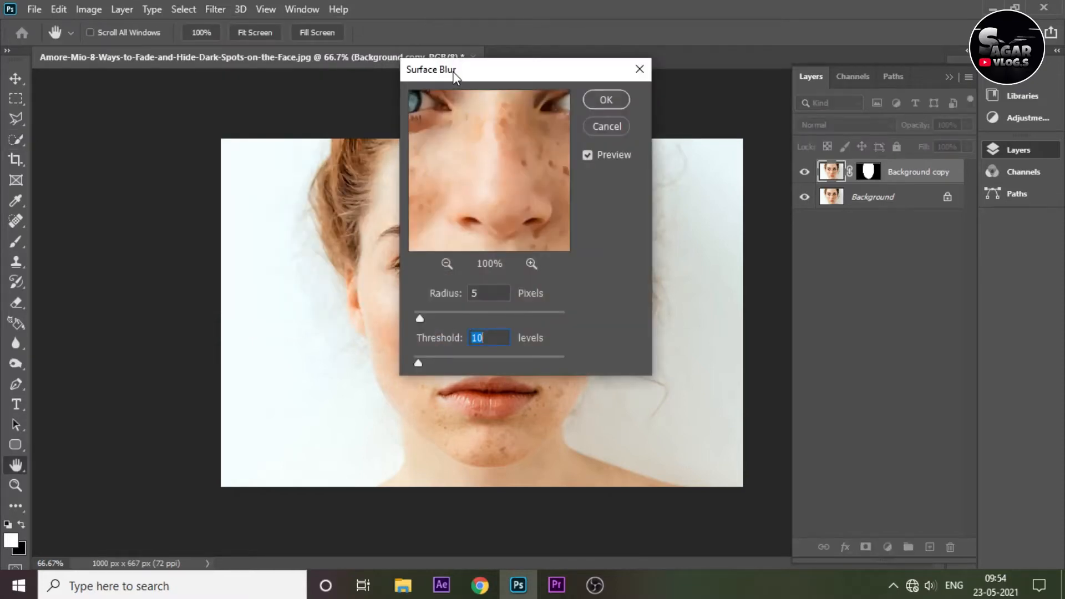
{"action": "left_click_drag", "start_coordinate": [454, 76], "coordinate": [721, 164]}
{"action": "left_click_drag", "start_coordinate": [687, 407], "coordinate": [703, 405]}
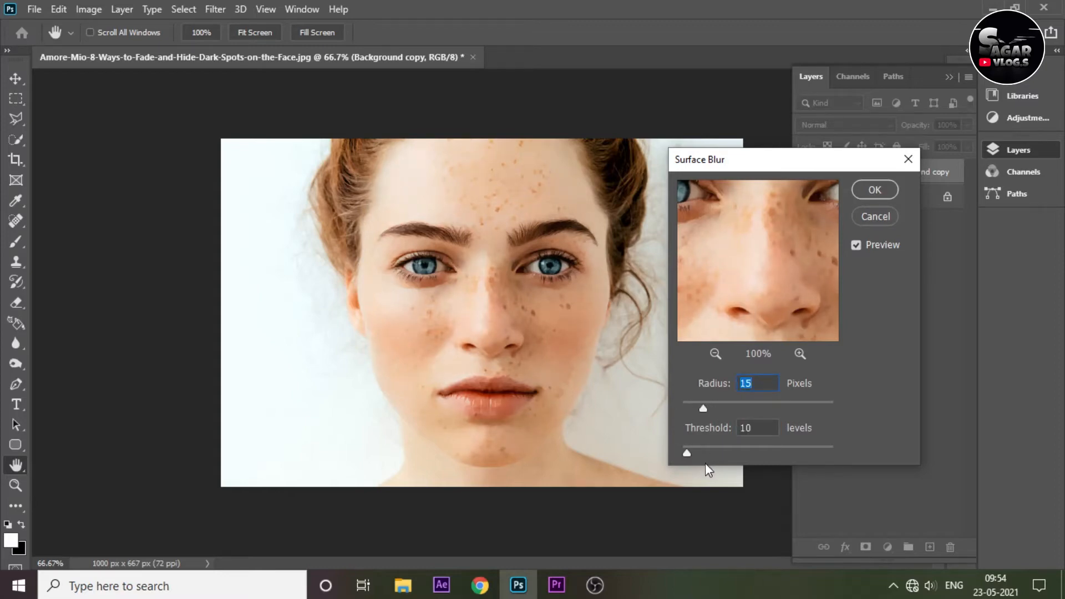
{"action": "left_click_drag", "start_coordinate": [687, 451], "coordinate": [702, 455]}
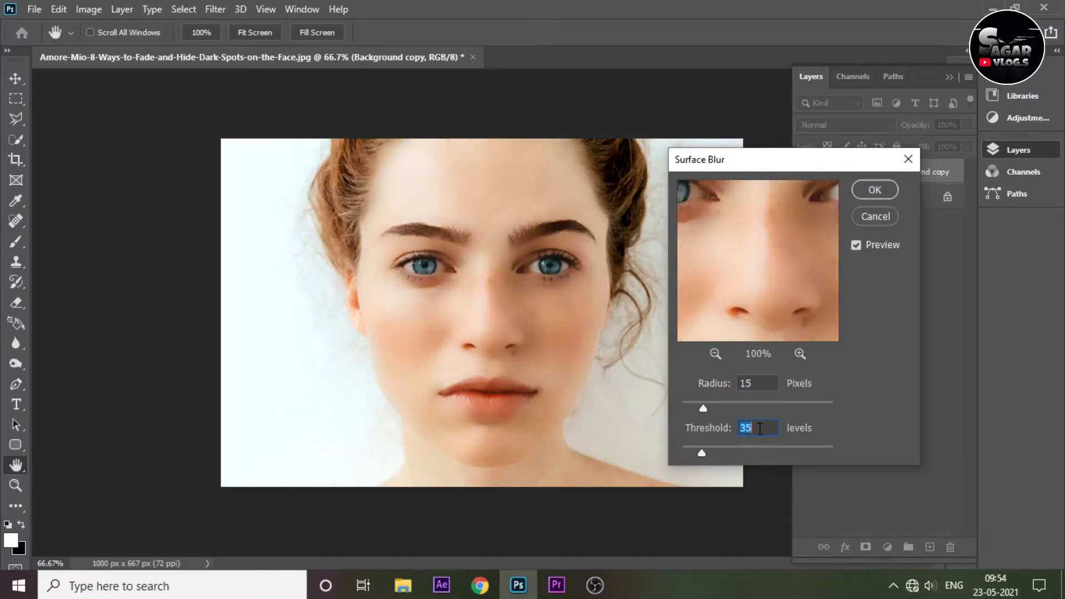
{"action": "type", "text": "30"}
{"action": "left_click", "coordinate": [873, 191]}
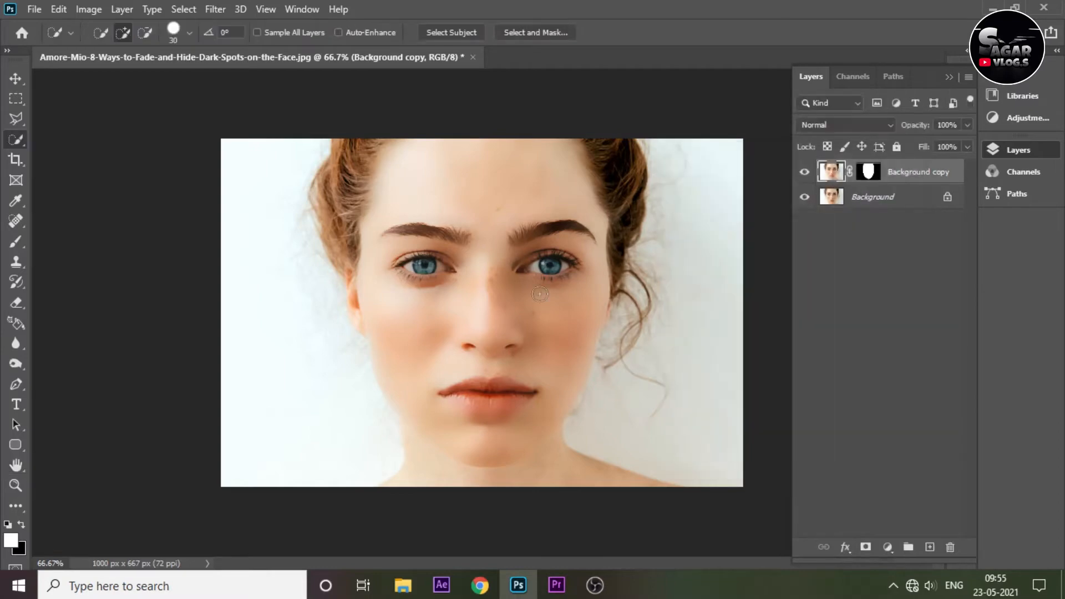
Target the Background copy's layer mask and set up the Brush tool with black paint and 80% flow.
{"action": "left_click", "coordinate": [867, 176]}
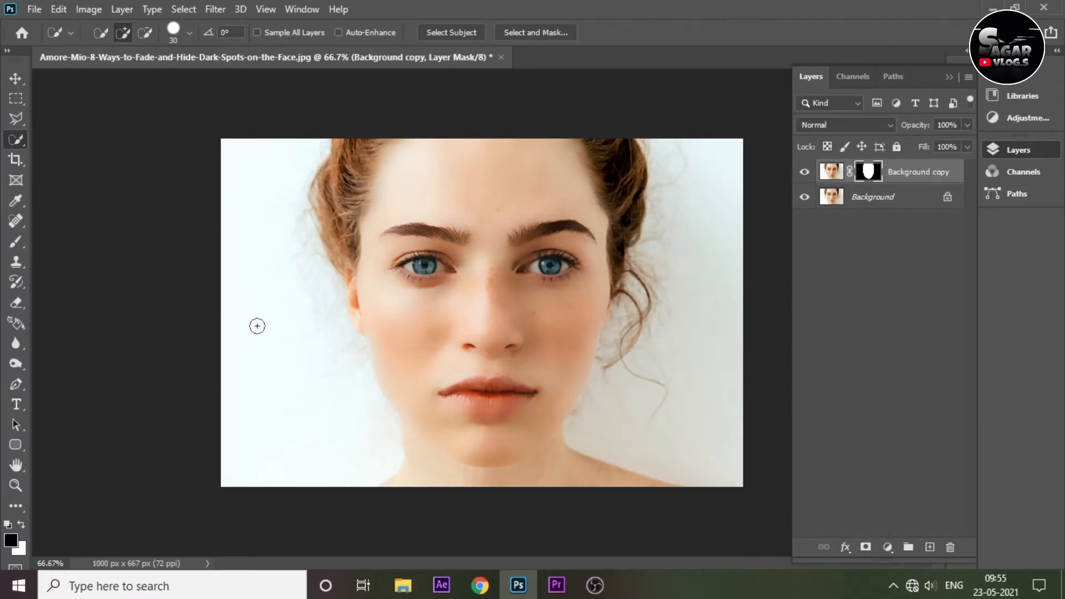
{"action": "key", "text": "b"}
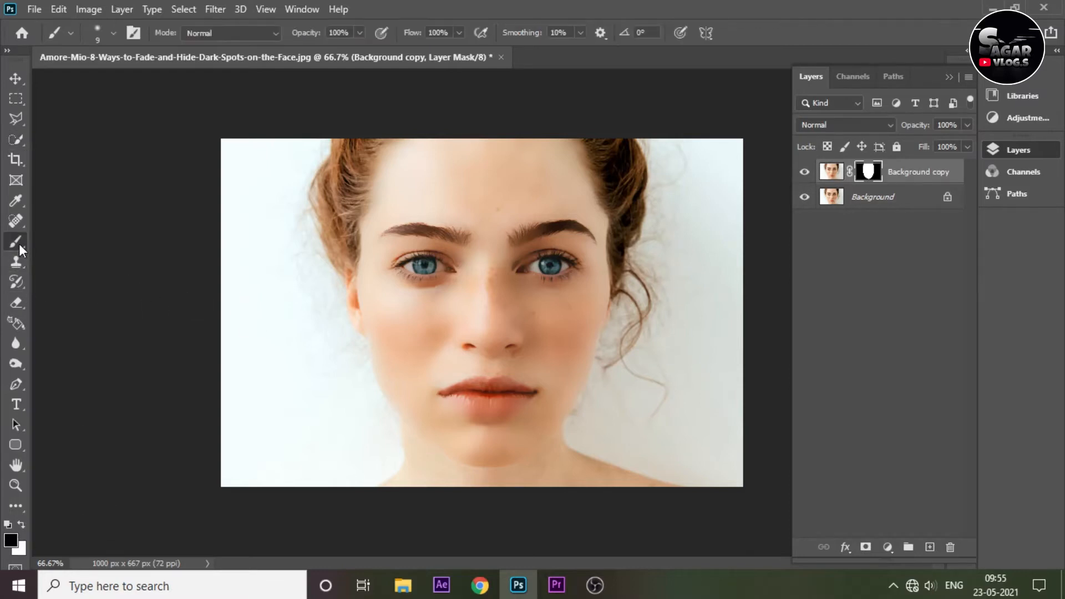
{"action": "right_click", "coordinate": [19, 244]}
{"action": "left_click", "coordinate": [87, 242]}
{"action": "left_click", "coordinate": [113, 33]}
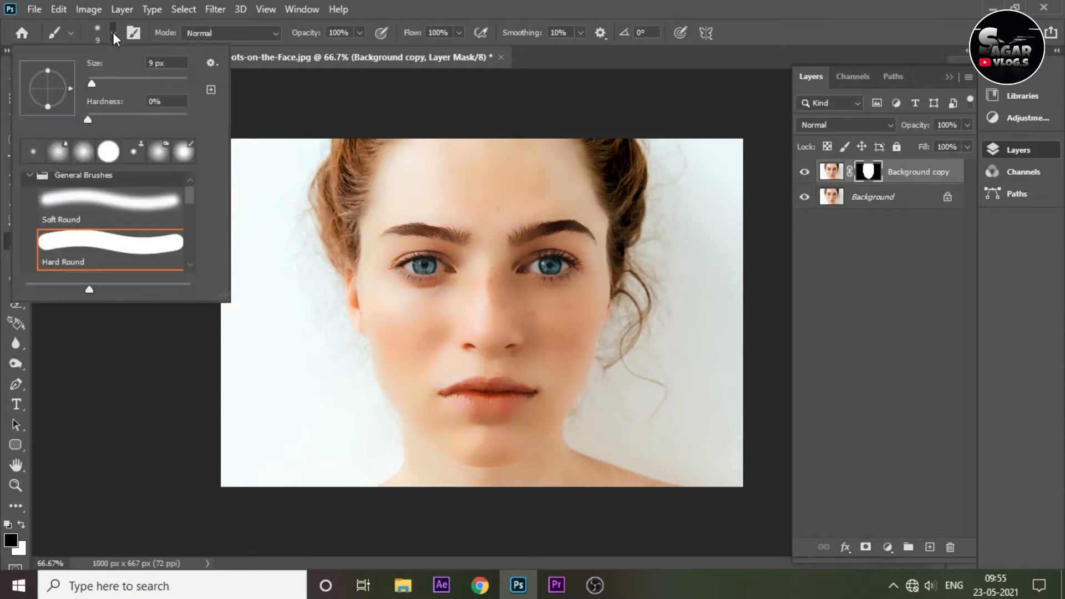
{"action": "left_click", "coordinate": [459, 33]}
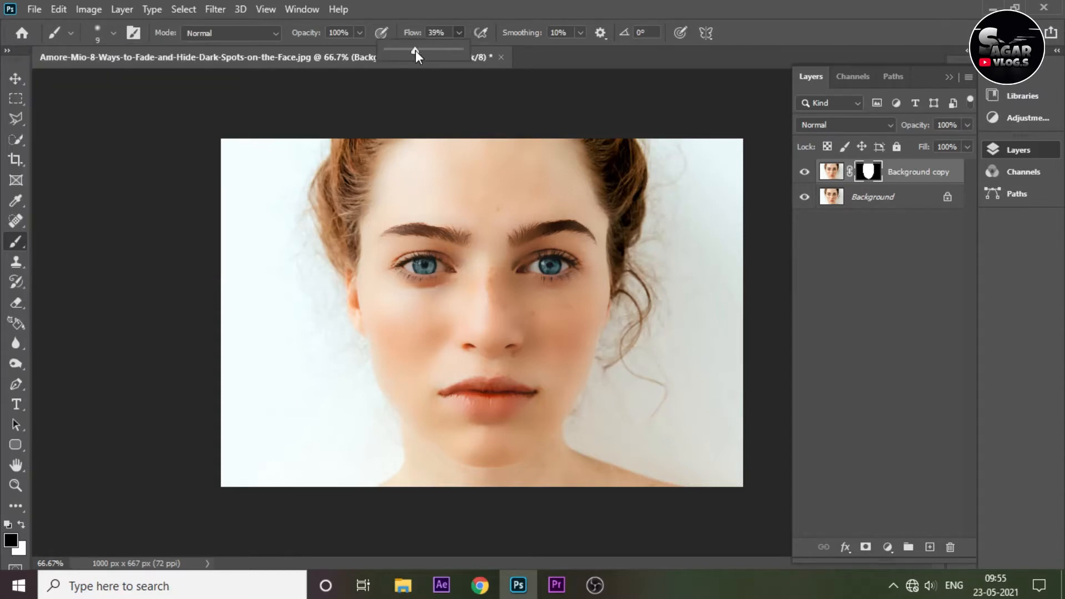
{"action": "left_click", "coordinate": [450, 5]}
Paint black on the mask over the eye and eyebrow on the image's right side, reducing the brush size to 35.
{"action": "key", "text": "bracketright"}
{"action": "key", "text": "bracketright"}
{"action": "key", "text": "bracketright"}
{"action": "key", "text": "bracketright"}
{"action": "key", "text": "bracketright"}
{"action": "key", "text": "bracketright"}
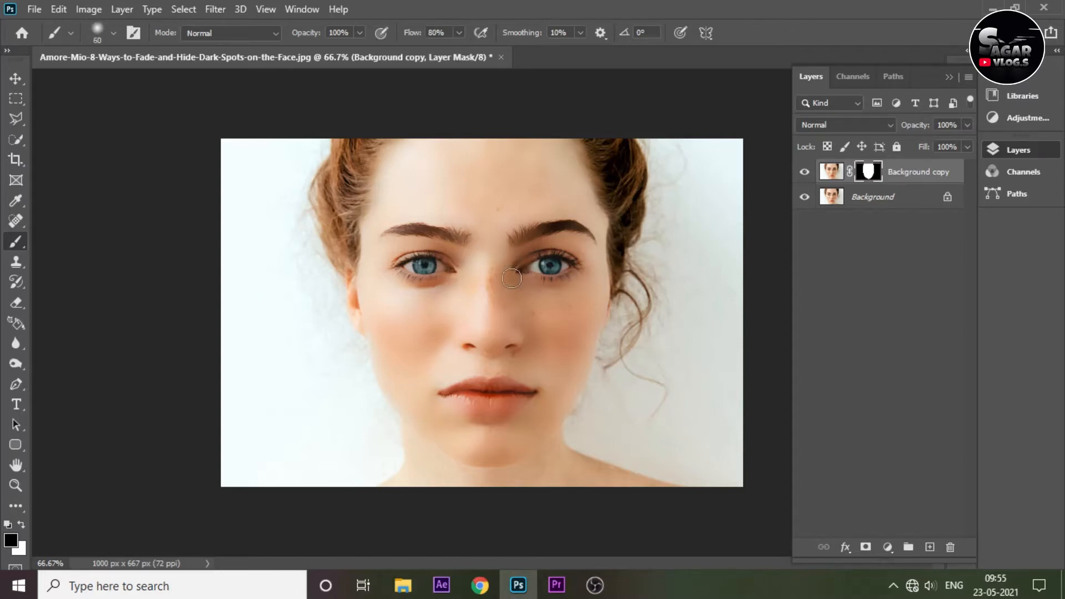
{"action": "key", "text": "bracketright"}
{"action": "key", "text": "bracketright"}
{"action": "key", "text": "ctrl+plus"}
{"action": "key", "text": "ctrl+plus"}
{"action": "key", "text": "ctrl+plus"}
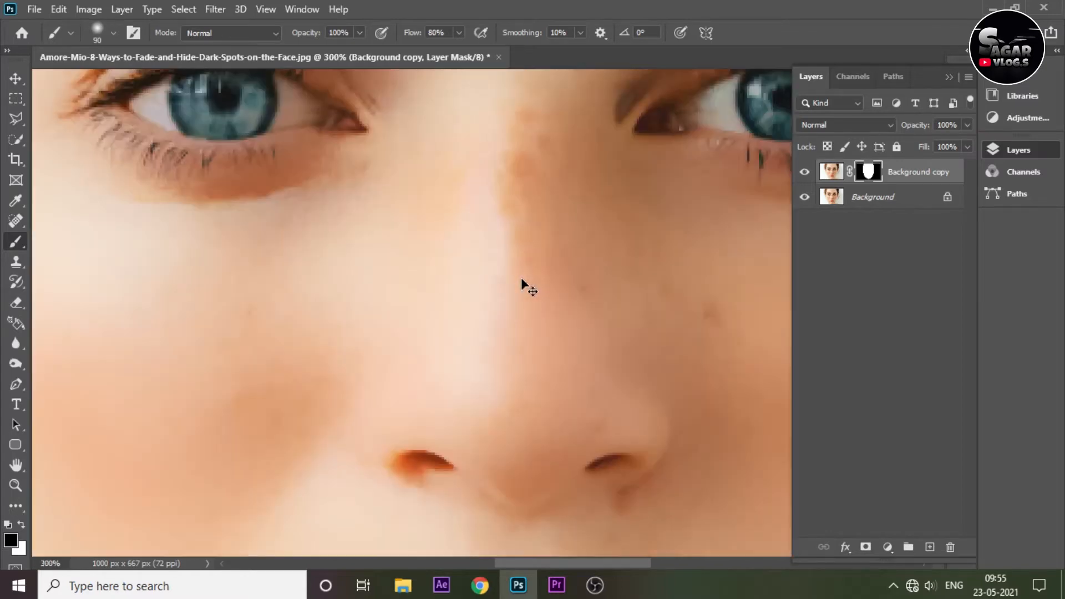
{"action": "mouse_move", "coordinate": [613, 213]}
{"action": "left_mouse_down"}
{"action": "mouse_move", "coordinate": [467, 448]}
{"action": "mouse_move", "coordinate": [351, 448]}
{"action": "left_mouse_up"}
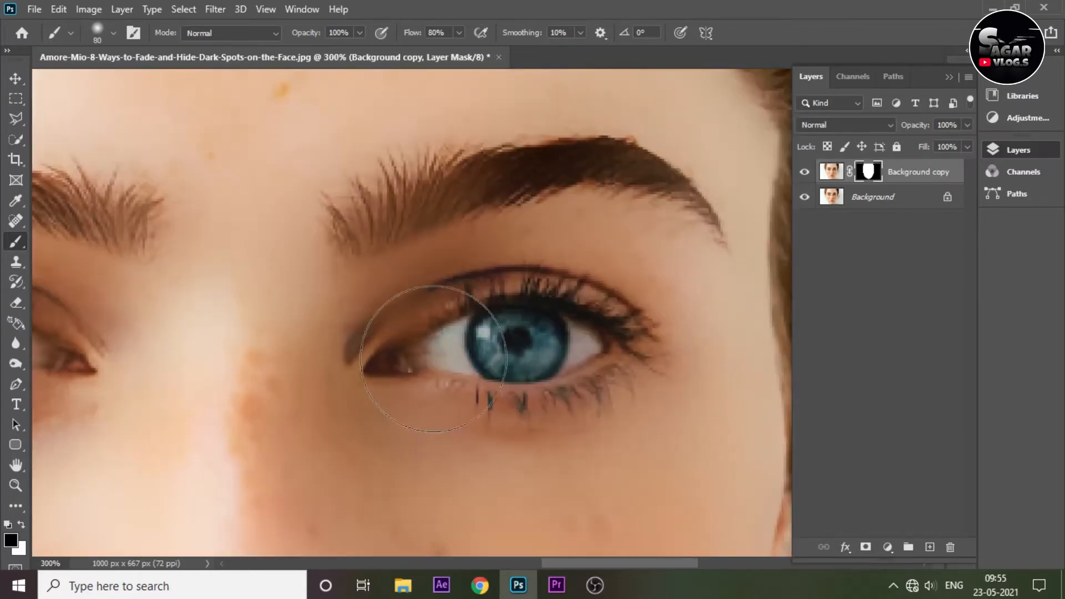
{"action": "key", "text": "bracketleft"}
{"action": "key", "text": "bracketleft"}
{"action": "key", "text": "bracketleft"}
{"action": "key", "text": "bracketleft"}
{"action": "mouse_move", "coordinate": [407, 365]}
{"action": "left_mouse_down"}
{"action": "mouse_move", "coordinate": [610, 354]}
{"action": "mouse_move", "coordinate": [429, 369]}
{"action": "mouse_move", "coordinate": [444, 396]}
{"action": "mouse_move", "coordinate": [556, 388]}
{"action": "mouse_move", "coordinate": [650, 346]}
{"action": "mouse_move", "coordinate": [513, 320]}
{"action": "mouse_move", "coordinate": [385, 367]}
{"action": "left_mouse_up"}
{"action": "key", "text": "bracketleft"}
{"action": "key", "text": "bracketleft"}
{"action": "key", "text": "bracketleft"}
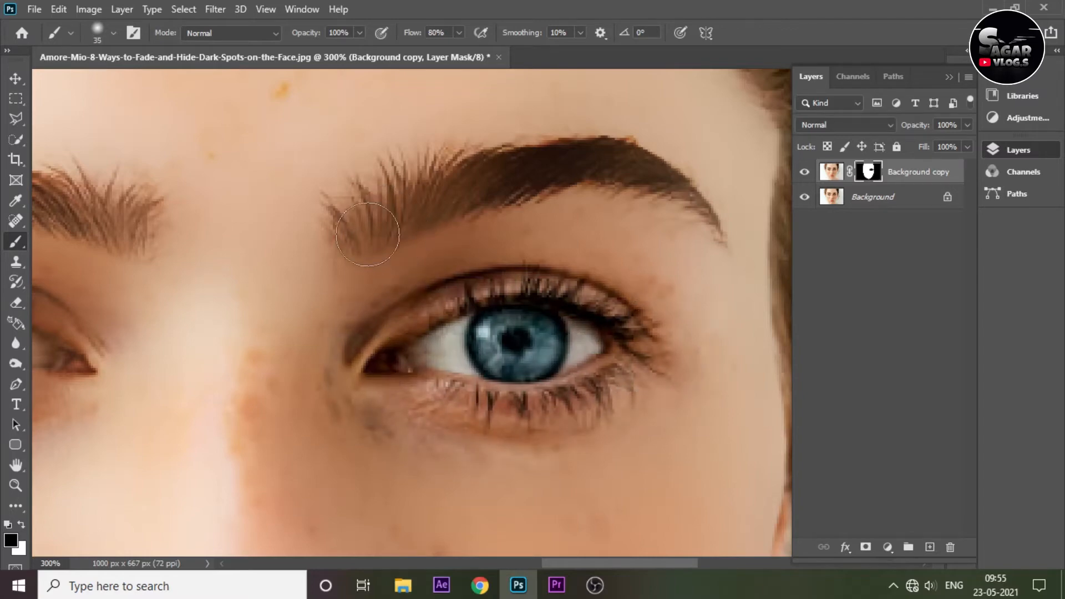
{"action": "mouse_move", "coordinate": [367, 230]}
{"action": "left_mouse_down"}
{"action": "mouse_move", "coordinate": [430, 198]}
{"action": "mouse_move", "coordinate": [607, 174]}
{"action": "mouse_move", "coordinate": [729, 243]}
{"action": "left_mouse_up"}
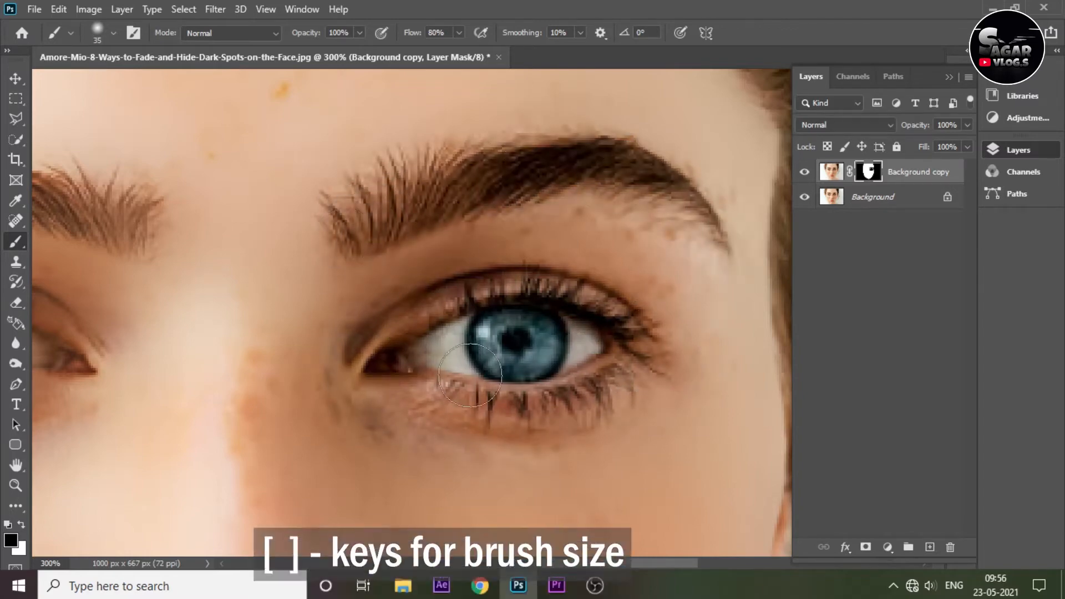
Mask out the blur over the eye and eyebrow on the image's left side with the black brush.
{"action": "mouse_move", "coordinate": [206, 382]}
{"action": "left_mouse_down"}
{"action": "mouse_move", "coordinate": [725, 329]}
{"action": "mouse_move", "coordinate": [711, 360]}
{"action": "left_mouse_up"}
{"action": "mouse_move", "coordinate": [410, 158]}
{"action": "left_mouse_down"}
{"action": "mouse_move", "coordinate": [580, 175]}
{"action": "mouse_move", "coordinate": [383, 161]}
{"action": "mouse_move", "coordinate": [577, 183]}
{"action": "mouse_move", "coordinate": [307, 167]}
{"action": "mouse_move", "coordinate": [481, 135]}
{"action": "left_mouse_up"}
{"action": "left_click_drag", "start_coordinate": [395, 319], "coordinate": [396, 212]}
{"action": "mouse_move", "coordinate": [334, 223]}
{"action": "left_mouse_down"}
{"action": "mouse_move", "coordinate": [527, 190]}
{"action": "mouse_move", "coordinate": [573, 245]}
{"action": "mouse_move", "coordinate": [606, 258]}
{"action": "mouse_move", "coordinate": [462, 293]}
{"action": "mouse_move", "coordinate": [352, 273]}
{"action": "mouse_move", "coordinate": [299, 239]}
{"action": "mouse_move", "coordinate": [404, 259]}
{"action": "mouse_move", "coordinate": [312, 251]}
{"action": "mouse_move", "coordinate": [450, 239]}
{"action": "mouse_move", "coordinate": [576, 210]}
{"action": "left_mouse_up"}
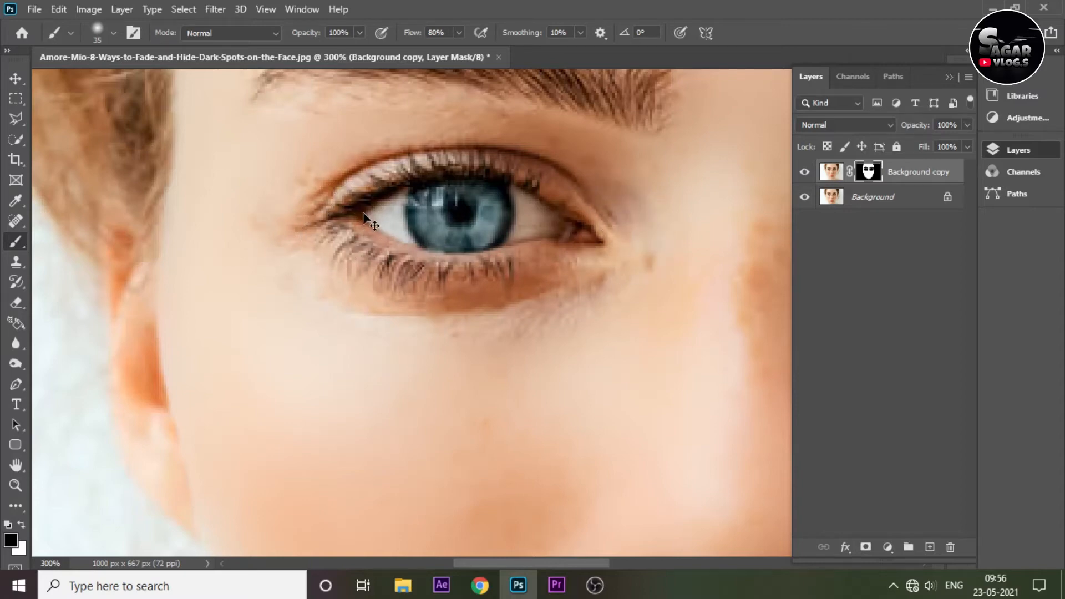
Paint the lips out of the blur mask and check the masked areas by temporarily hiding the Background layer.
{"action": "key", "text": "ctrl+0"}
{"action": "key", "text": "ctrl+plus"}
{"action": "key", "text": "ctrl+plus"}
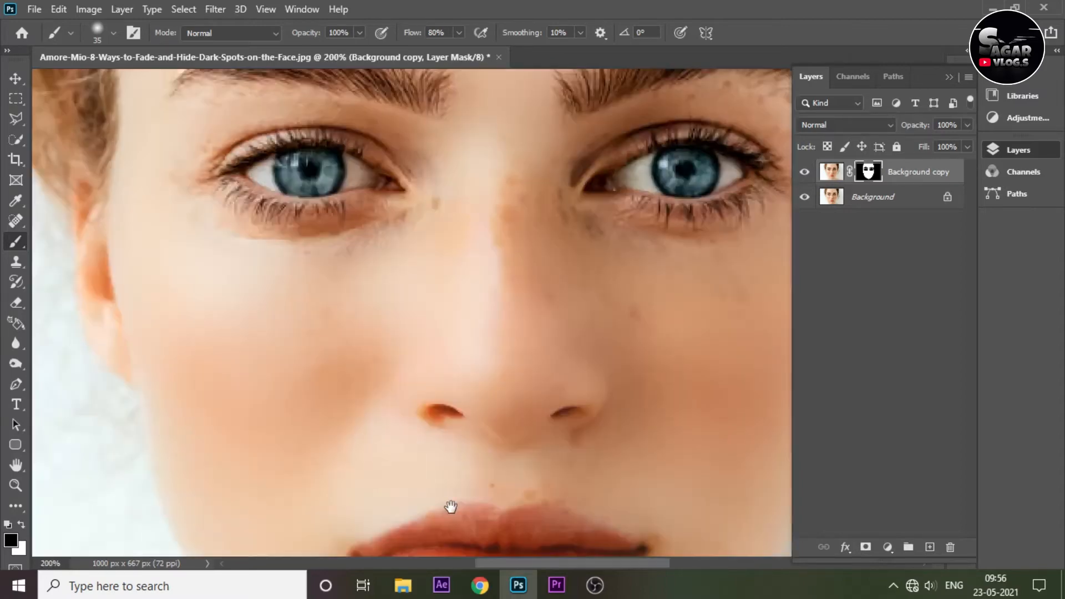
{"action": "left_click_drag", "start_coordinate": [451, 507], "coordinate": [454, 307]}
{"action": "mouse_move", "coordinate": [409, 388]}
{"action": "left_mouse_down"}
{"action": "mouse_move", "coordinate": [463, 405]}
{"action": "mouse_move", "coordinate": [523, 401]}
{"action": "mouse_move", "coordinate": [580, 374]}
{"action": "mouse_move", "coordinate": [502, 347]}
{"action": "mouse_move", "coordinate": [553, 351]}
{"action": "mouse_move", "coordinate": [593, 374]}
{"action": "mouse_move", "coordinate": [458, 359]}
{"action": "mouse_move", "coordinate": [444, 339]}
{"action": "mouse_move", "coordinate": [369, 367]}
{"action": "mouse_move", "coordinate": [532, 398]}
{"action": "mouse_move", "coordinate": [561, 370]}
{"action": "mouse_move", "coordinate": [400, 367]}
{"action": "mouse_move", "coordinate": [566, 358]}
{"action": "mouse_move", "coordinate": [528, 390]}
{"action": "mouse_move", "coordinate": [437, 393]}
{"action": "mouse_move", "coordinate": [534, 395]}
{"action": "mouse_move", "coordinate": [546, 361]}
{"action": "mouse_move", "coordinate": [407, 361]}
{"action": "mouse_move", "coordinate": [503, 355]}
{"action": "mouse_move", "coordinate": [601, 368]}
{"action": "left_mouse_up"}
{"action": "key", "text": "ctrl+minus"}
{"action": "key", "text": "ctrl+minus"}
{"action": "left_click", "coordinate": [805, 197]}
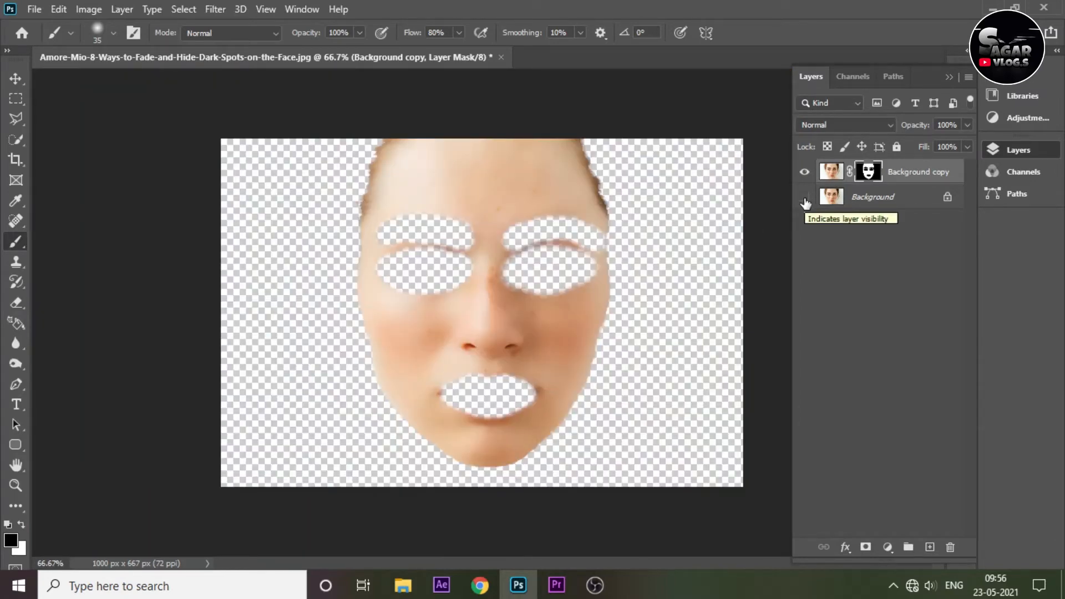
{"action": "left_click", "coordinate": [804, 198]}
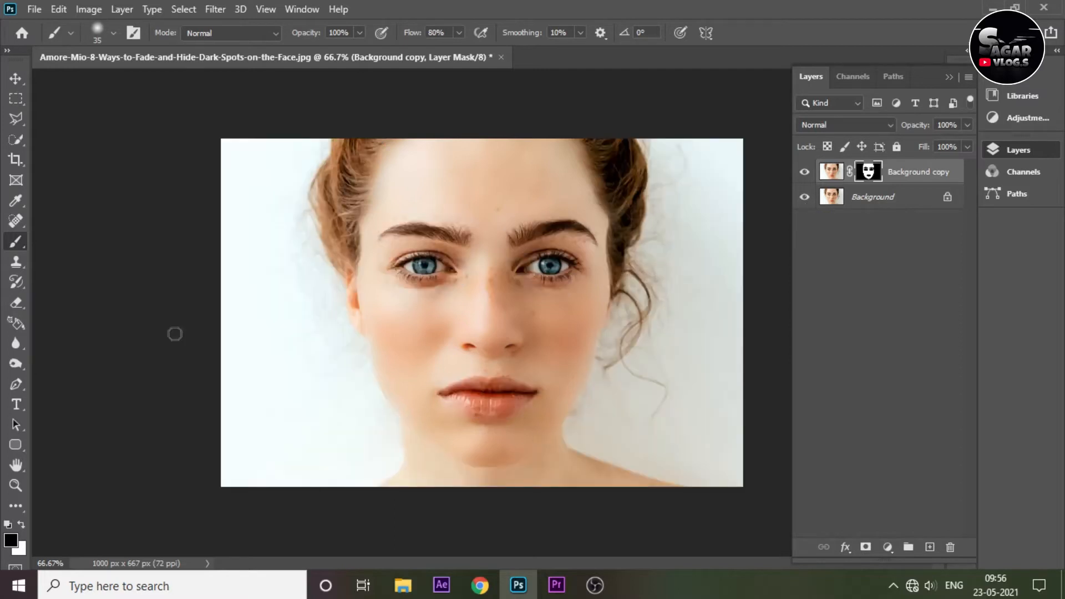
Heal the remaining forehead and brow spots on the Background copy's image using a size 20 Spot Healing Brush.
{"action": "left_click", "coordinate": [23, 222]}
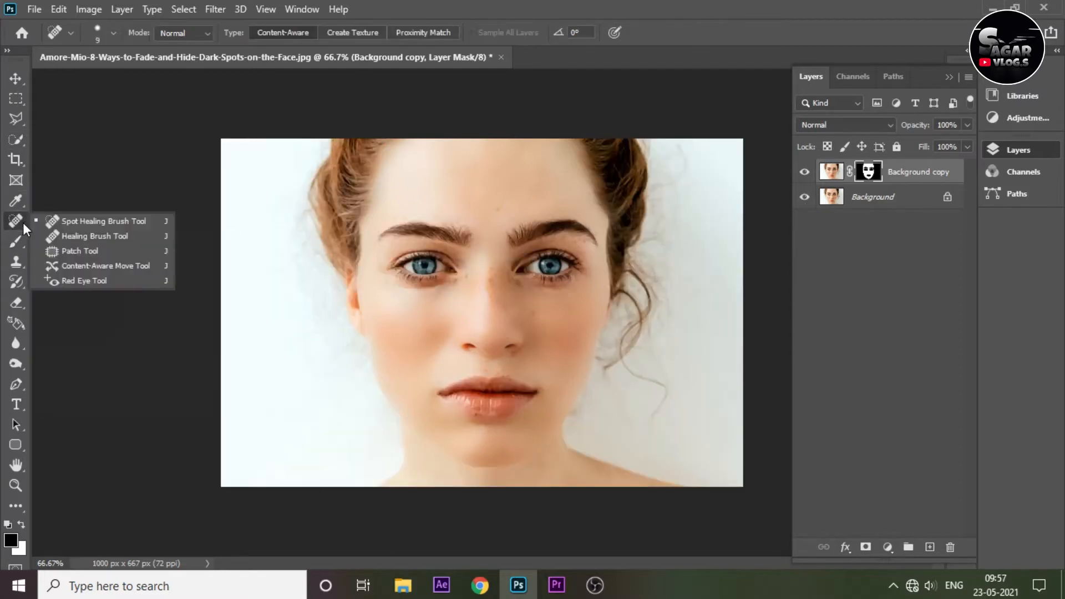
{"action": "left_click", "coordinate": [116, 223]}
{"action": "left_click", "coordinate": [831, 172]}
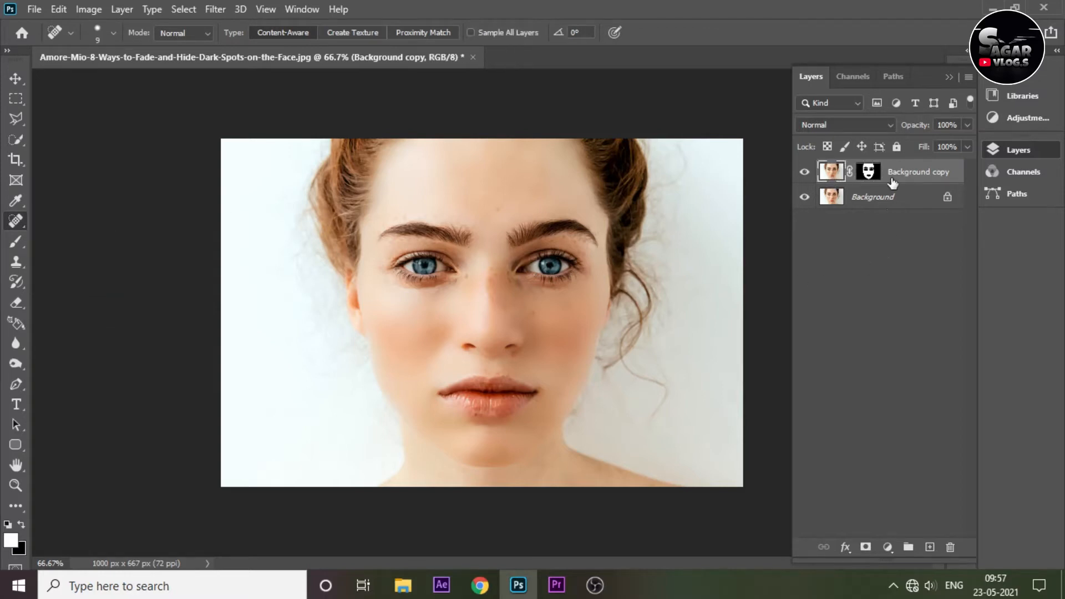
{"action": "left_click", "coordinate": [868, 172]}
{"action": "left_click", "coordinate": [831, 172]}
{"action": "left_click", "coordinate": [868, 172]}
{"action": "left_click", "coordinate": [831, 174]}
{"action": "scroll", "coordinate": [507, 358], "scroll_direction": "up", "scroll_amount": 3}
{"action": "key", "text": "ctrl+plus"}
{"action": "left_click_drag", "start_coordinate": [525, 250], "coordinate": [514, 538]}
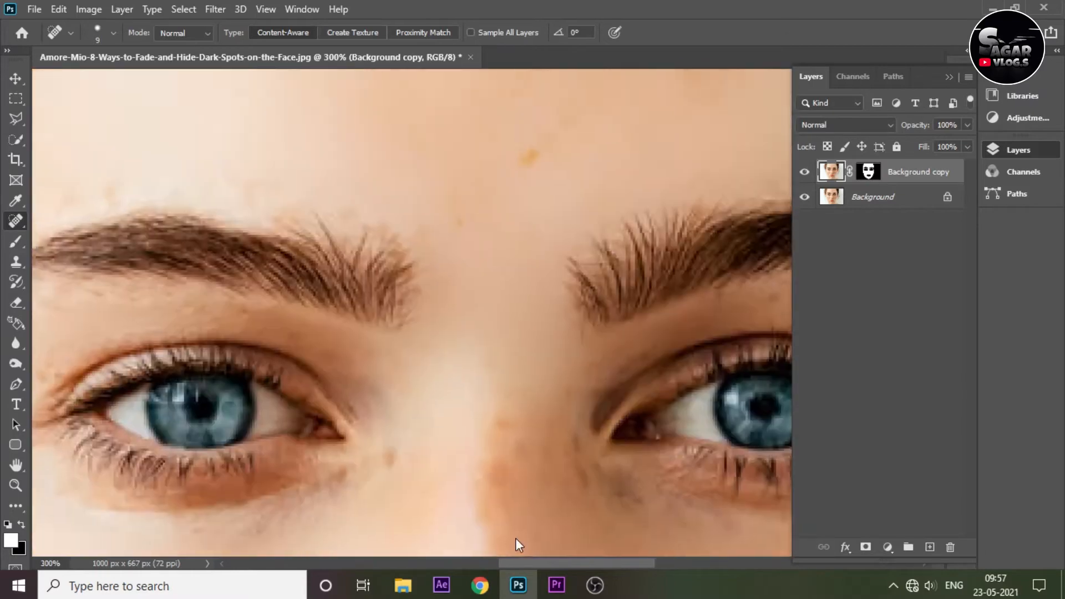
{"action": "key", "text": "bracketright"}
{"action": "key", "text": "bracketright"}
{"action": "left_click_drag", "start_coordinate": [528, 310], "coordinate": [516, 316]}
{"action": "left_click_drag", "start_coordinate": [686, 226], "coordinate": [655, 237]}
{"action": "left_click", "coordinate": [457, 378]}
{"action": "mouse_move", "coordinate": [244, 336]}
{"action": "left_mouse_down"}
{"action": "mouse_move", "coordinate": [507, 245]}
{"action": "mouse_move", "coordinate": [402, 231]}
{"action": "left_mouse_up"}
Heal the discoloured spots along the bridge of the nose.
{"action": "scroll", "coordinate": [489, 266], "scroll_direction": "down", "scroll_amount": 2}
{"action": "left_click", "coordinate": [498, 276]}
{"action": "left_click", "coordinate": [494, 295]}
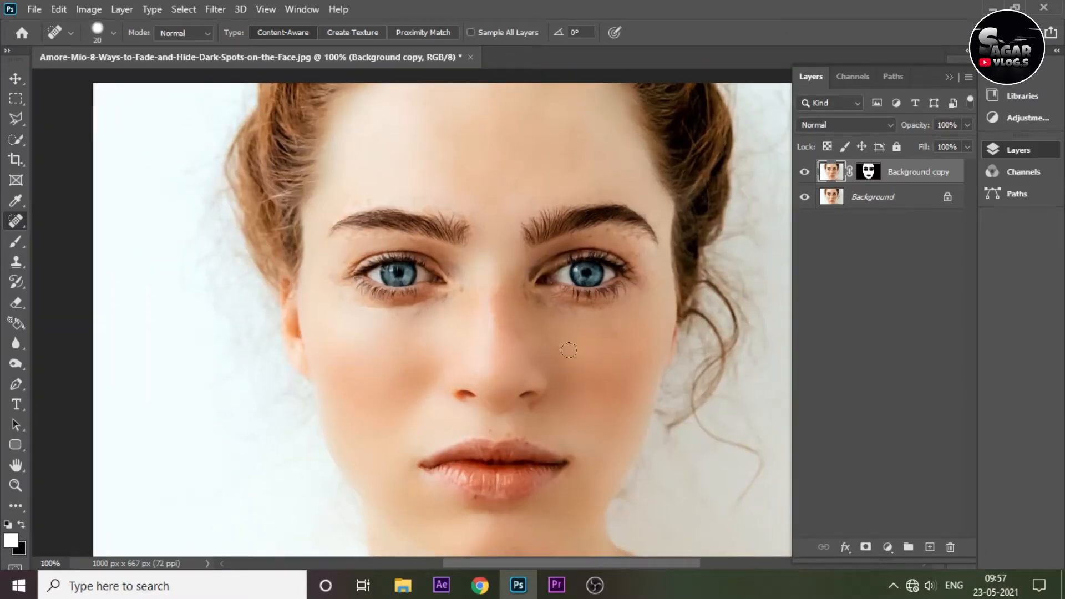
Heal the spots above the upper lip on the Background copy's image and reduce the Spot Healing Brush to size 8.
{"action": "left_click_drag", "start_coordinate": [624, 384], "coordinate": [597, 264]}
{"action": "key", "text": "ctrl+plus"}
{"action": "key", "text": "ctrl+plus"}
{"action": "key", "text": "ctrl+plus"}
{"action": "left_click", "coordinate": [412, 293]}
{"action": "left_click", "coordinate": [486, 313]}
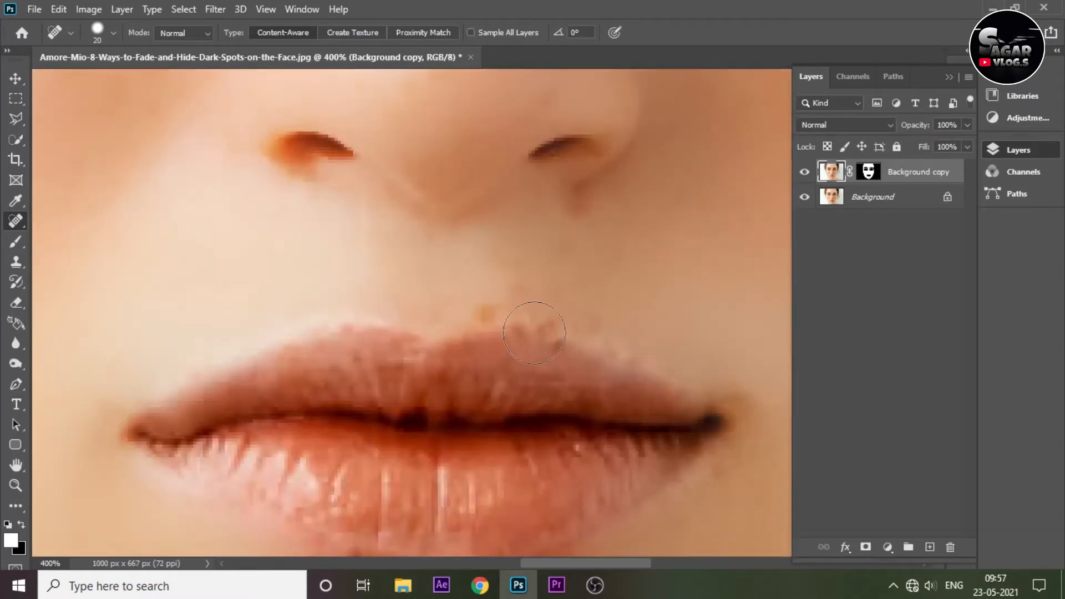
{"action": "key", "text": "bracketleft"}
{"action": "key", "text": "bracketleft"}
{"action": "key", "text": "bracketleft"}
{"action": "left_click_drag", "start_coordinate": [563, 365], "coordinate": [360, 368]}
Heal the small spots above the eyebrow on the image's left side with the size 8 Spot Healing Brush.
{"action": "key", "text": "ctrl+minus"}
{"action": "key", "text": "ctrl+minus"}
{"action": "key", "text": "ctrl+minus"}
{"action": "mouse_move", "coordinate": [455, 209]}
{"action": "left_mouse_down"}
{"action": "mouse_move", "coordinate": [439, 404]}
{"action": "mouse_move", "coordinate": [459, 259]}
{"action": "mouse_move", "coordinate": [559, 219]}
{"action": "left_mouse_up"}
{"action": "key", "text": "ctrl+plus"}
{"action": "key", "text": "ctrl+plus"}
{"action": "left_click", "coordinate": [525, 350]}
{"action": "left_click_drag", "start_coordinate": [262, 235], "coordinate": [423, 411]}
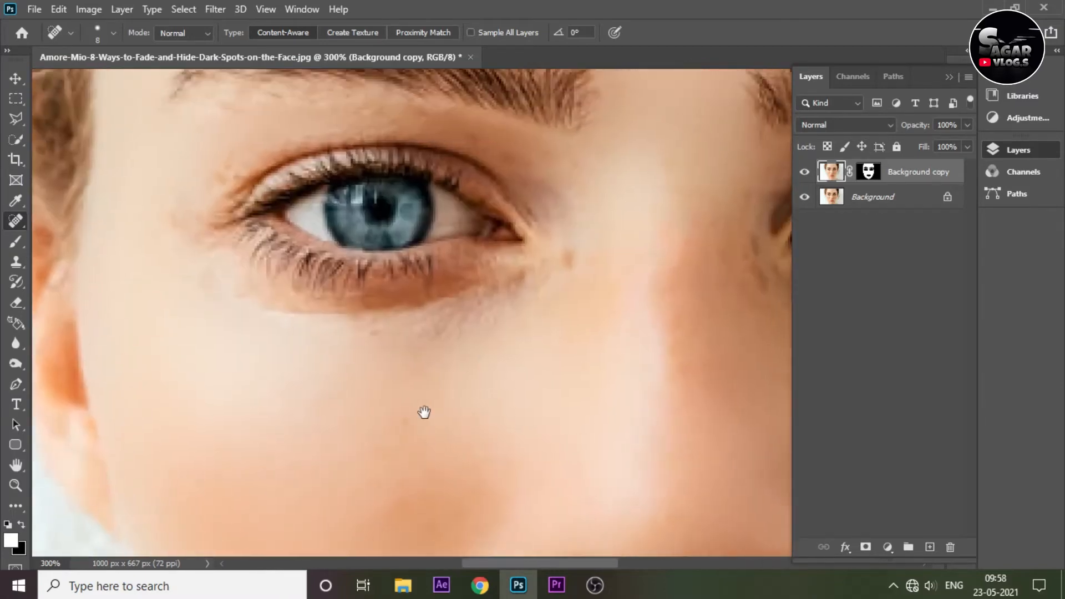
{"action": "left_click_drag", "start_coordinate": [322, 233], "coordinate": [430, 413]}
{"action": "left_click_drag", "start_coordinate": [383, 238], "coordinate": [353, 443]}
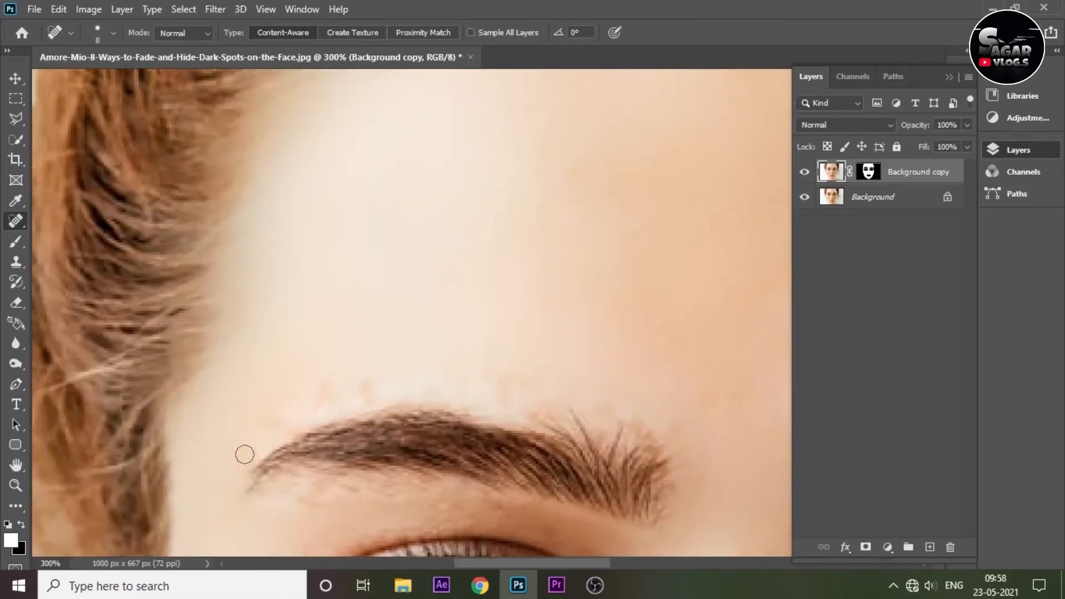
{"action": "left_click_drag", "start_coordinate": [321, 393], "coordinate": [341, 388]}
{"action": "left_click", "coordinate": [295, 405]}
{"action": "left_click", "coordinate": [480, 359]}
{"action": "left_click", "coordinate": [625, 386]}
{"action": "left_click_drag", "start_coordinate": [715, 382], "coordinate": [430, 309]}
{"action": "key", "text": "ctrl+minus"}
{"action": "key", "text": "ctrl+minus"}
{"action": "key", "text": "ctrl+minus"}
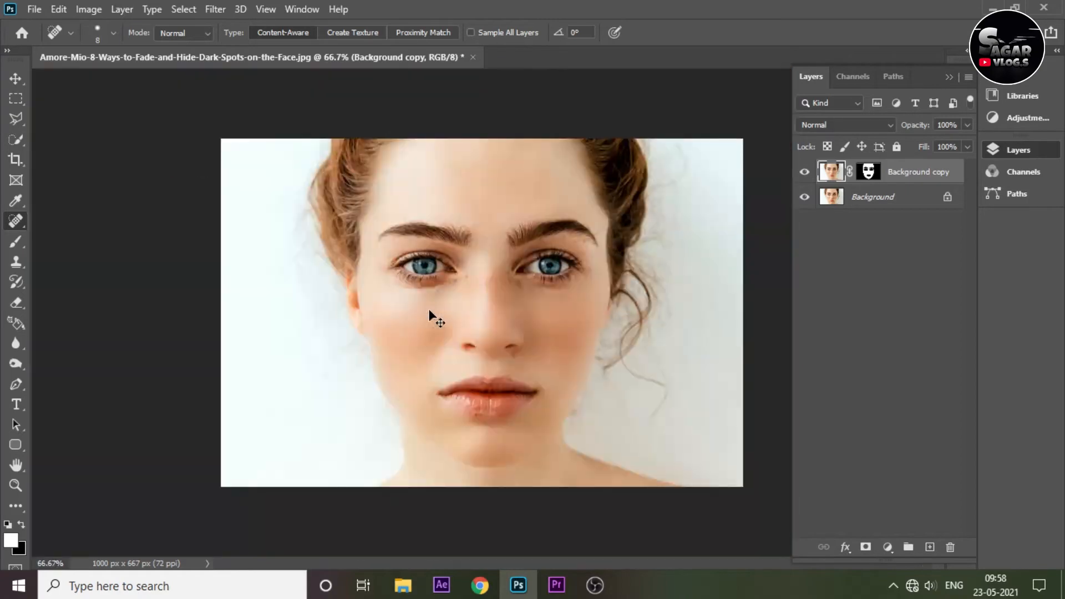
Heal the dark spot at the lower lip's edge on the Background layer using a size 15 Spot Healing Brush.
{"action": "key", "text": "ctrl+plus"}
{"action": "key", "text": "ctrl+plus"}
{"action": "left_click_drag", "start_coordinate": [608, 406], "coordinate": [643, 39]}
{"action": "left_click", "coordinate": [582, 351]}
{"action": "key", "text": "bracketright"}
{"action": "key", "text": "bracketright"}
{"action": "key", "text": "bracketright"}
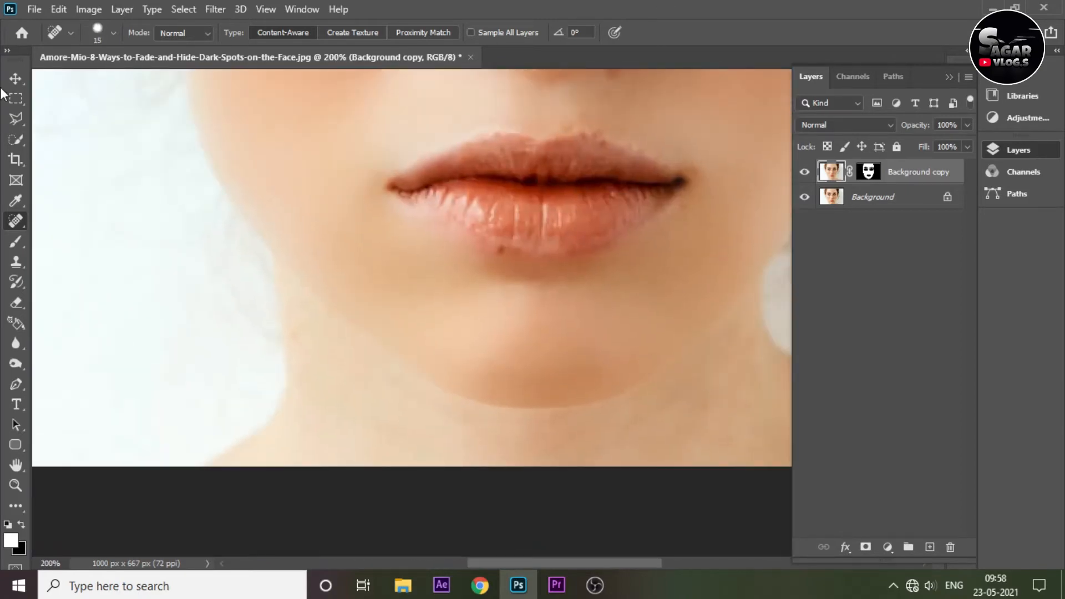
{"action": "left_click", "coordinate": [113, 33]}
{"action": "left_click", "coordinate": [626, 6]}
{"action": "left_click_drag", "start_coordinate": [501, 250], "coordinate": [443, 277]}
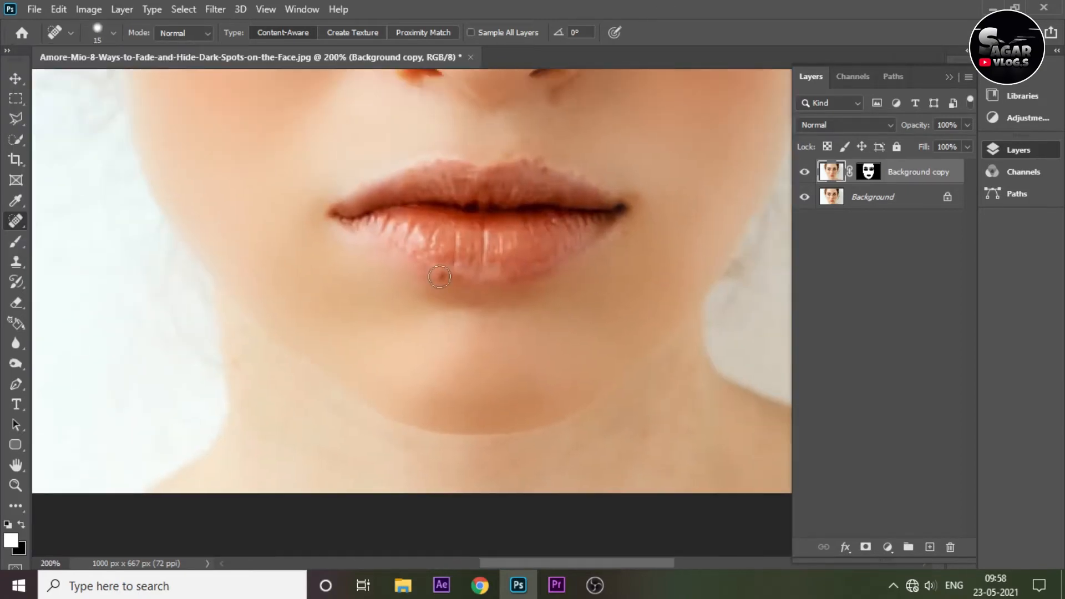
{"action": "mouse_move", "coordinate": [689, 200]}
{"action": "left_mouse_down"}
{"action": "mouse_move", "coordinate": [528, 352]}
{"action": "mouse_move", "coordinate": [602, 251]}
{"action": "mouse_move", "coordinate": [561, 315]}
{"action": "left_mouse_up"}
{"action": "left_click", "coordinate": [881, 205]}
{"action": "left_click_drag", "start_coordinate": [479, 232], "coordinate": [480, 248]}
{"action": "left_click", "coordinate": [833, 175]}
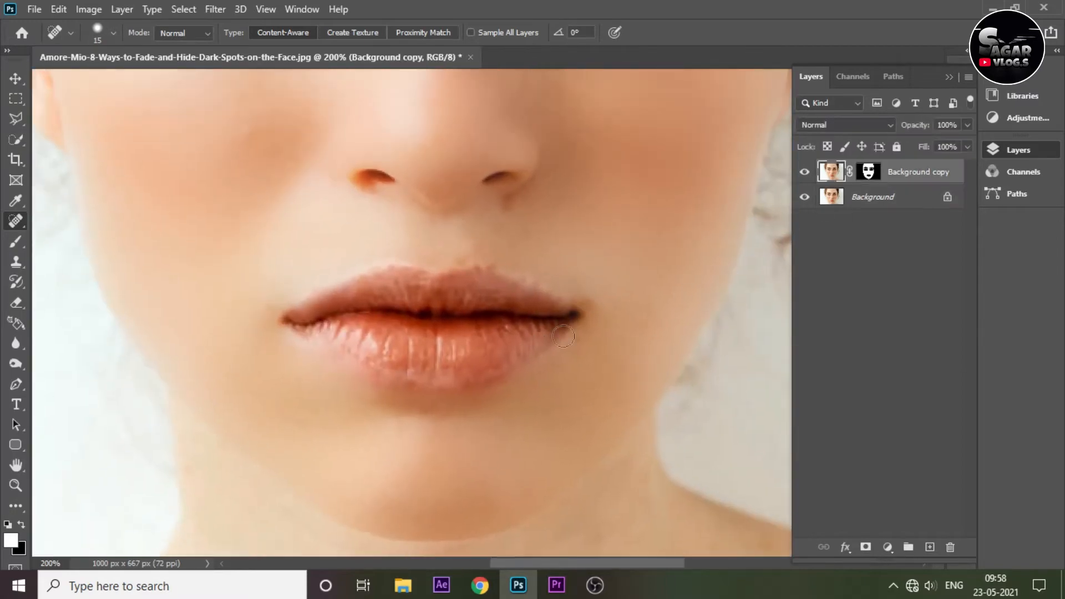
Heal the remaining mark between the nose and the upper lip on the Background copy's image.
{"action": "left_click_drag", "start_coordinate": [561, 331], "coordinate": [506, 376]}
{"action": "left_click", "coordinate": [452, 234]}
{"action": "left_click", "coordinate": [401, 303]}
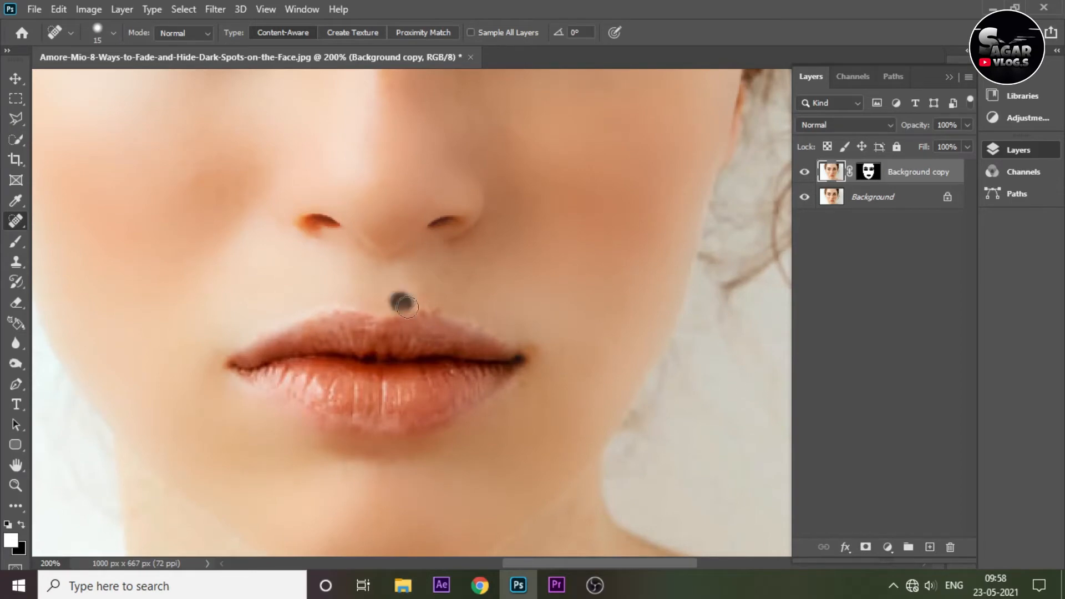
Heal the spot beside the inner corner of the eye on the image's left side, working on the Background layer.
{"action": "scroll", "coordinate": [438, 327], "scroll_direction": "up", "scroll_amount": 5}
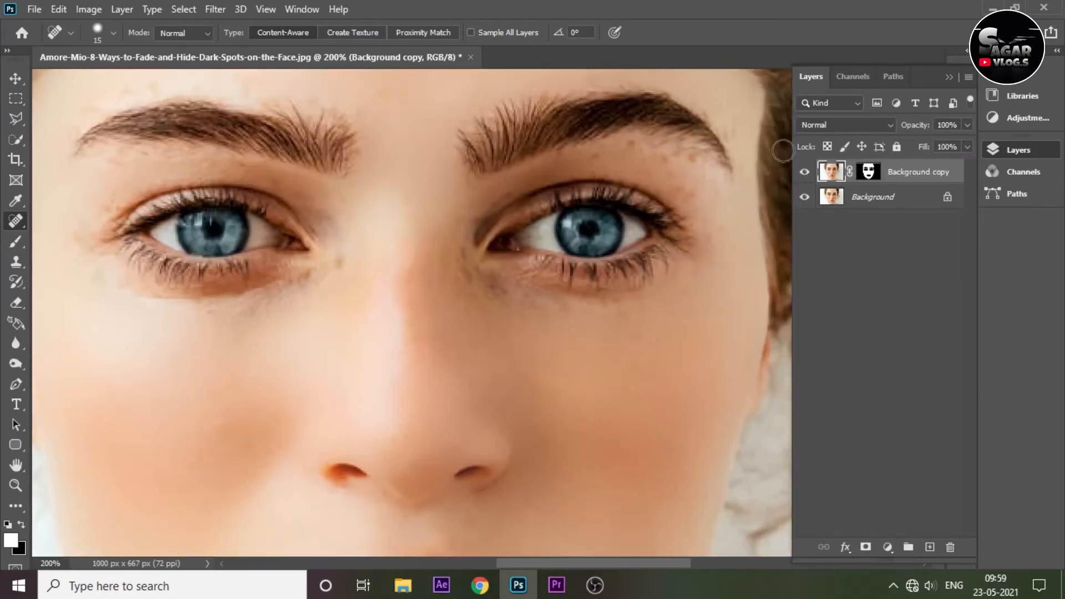
{"action": "left_click", "coordinate": [339, 267]}
{"action": "left_click", "coordinate": [836, 199]}
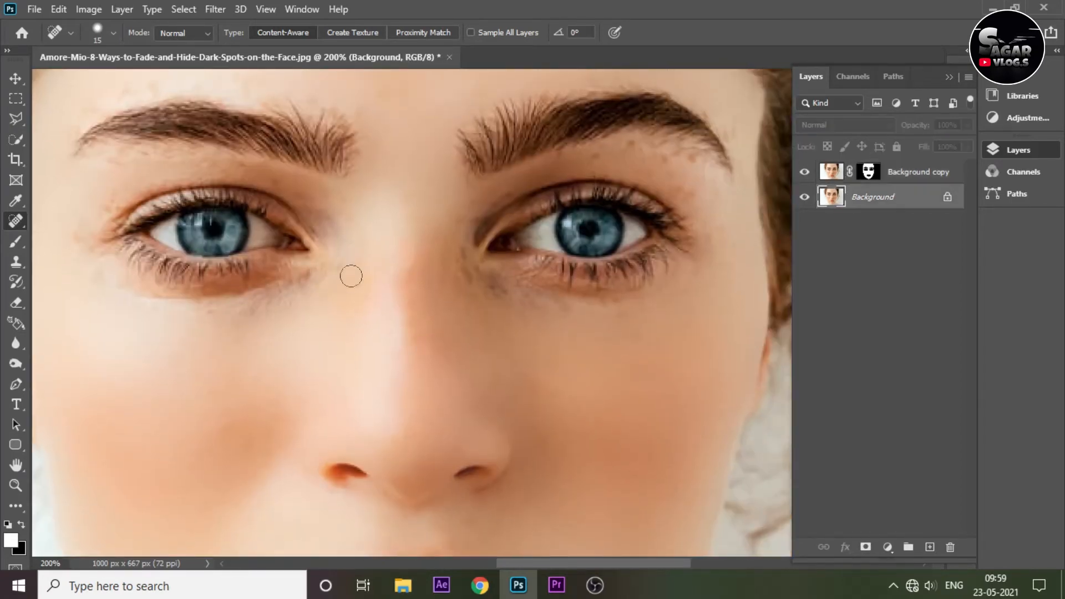
{"action": "left_click", "coordinate": [342, 264]}
{"action": "left_click", "coordinate": [835, 175]}
Touch up the upper eyelid below the eyebrow on the image's right side with the Spot Healing Brush.
{"action": "left_click_drag", "start_coordinate": [574, 320], "coordinate": [521, 335]}
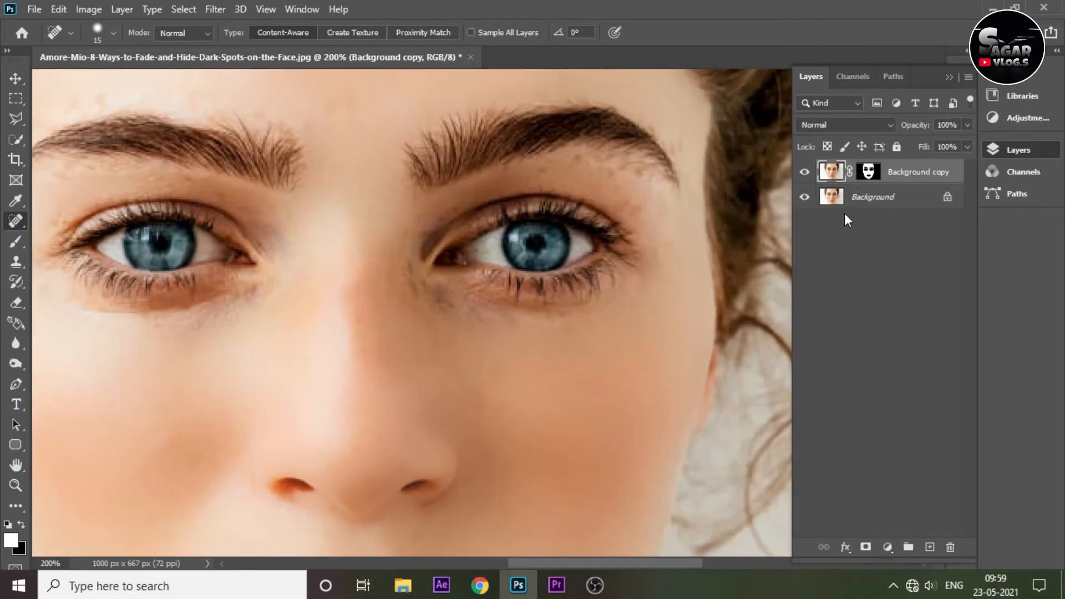
{"action": "left_click", "coordinate": [843, 200]}
{"action": "left_click", "coordinate": [835, 174]}
{"action": "left_click", "coordinate": [546, 171]}
{"action": "left_click", "coordinate": [863, 196]}
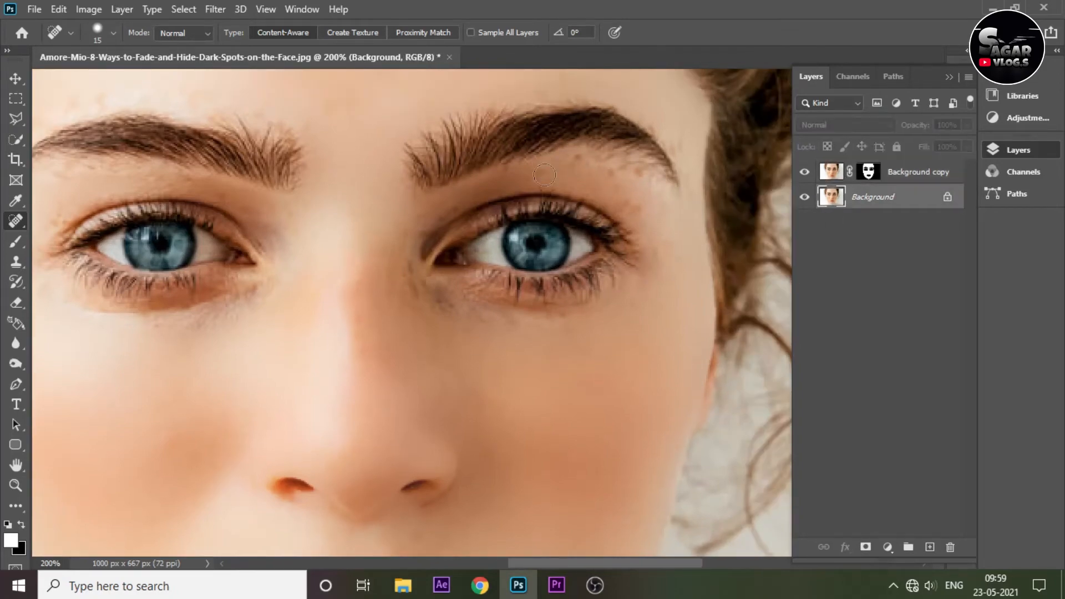
{"action": "left_click", "coordinate": [835, 178]}
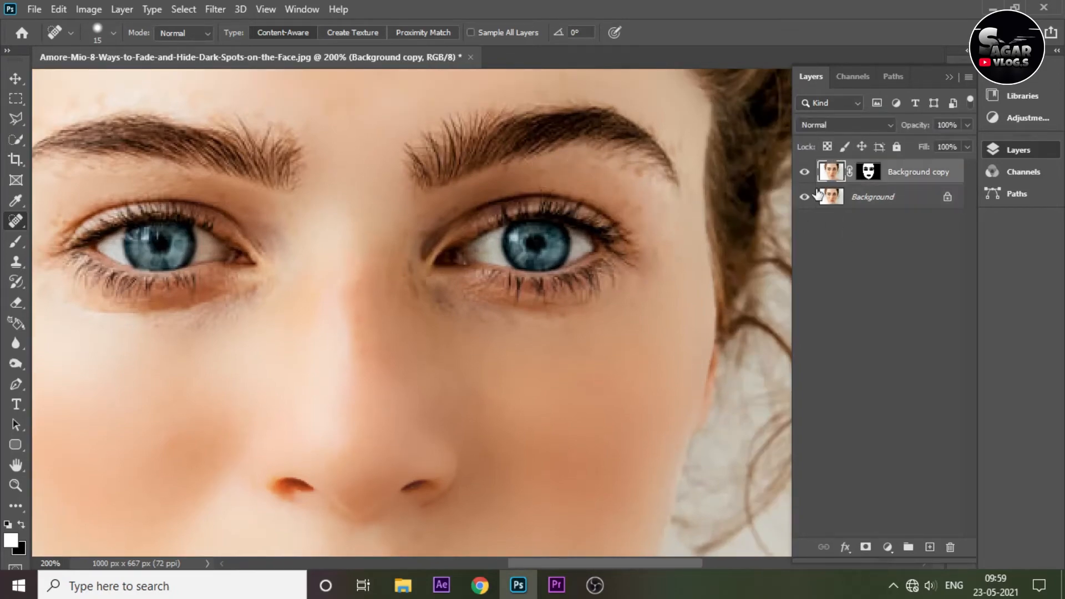
{"action": "left_click", "coordinate": [831, 200]}
{"action": "left_click_drag", "start_coordinate": [176, 253], "coordinate": [364, 248]}
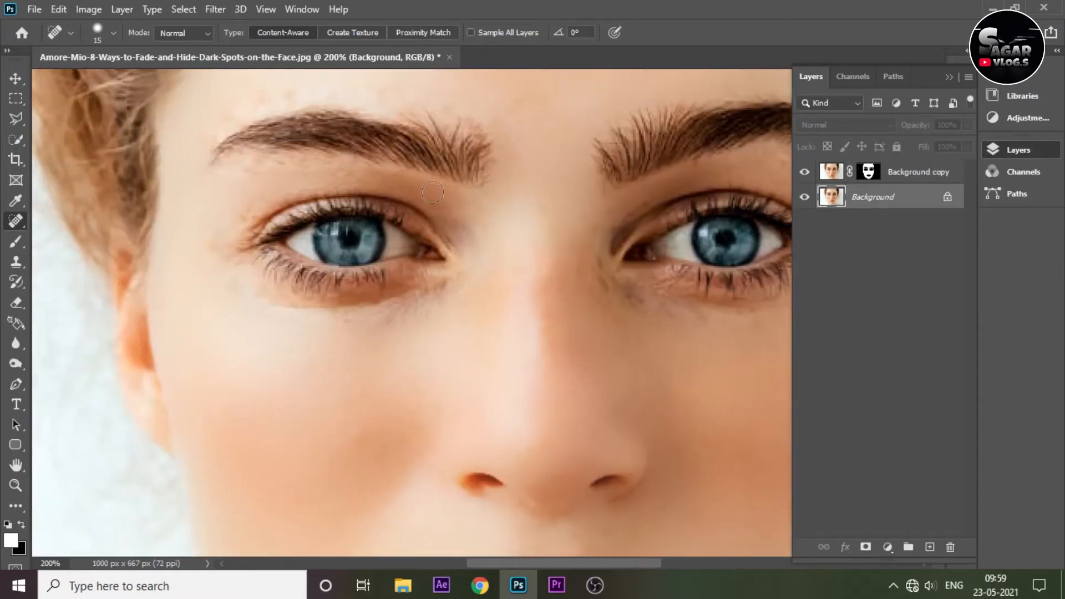
Add 5% monochromatic noise with uniform distribution to the Background copy's image.
{"action": "key", "text": "ctrl+0"}
{"action": "key", "text": "ctrl+minus"}
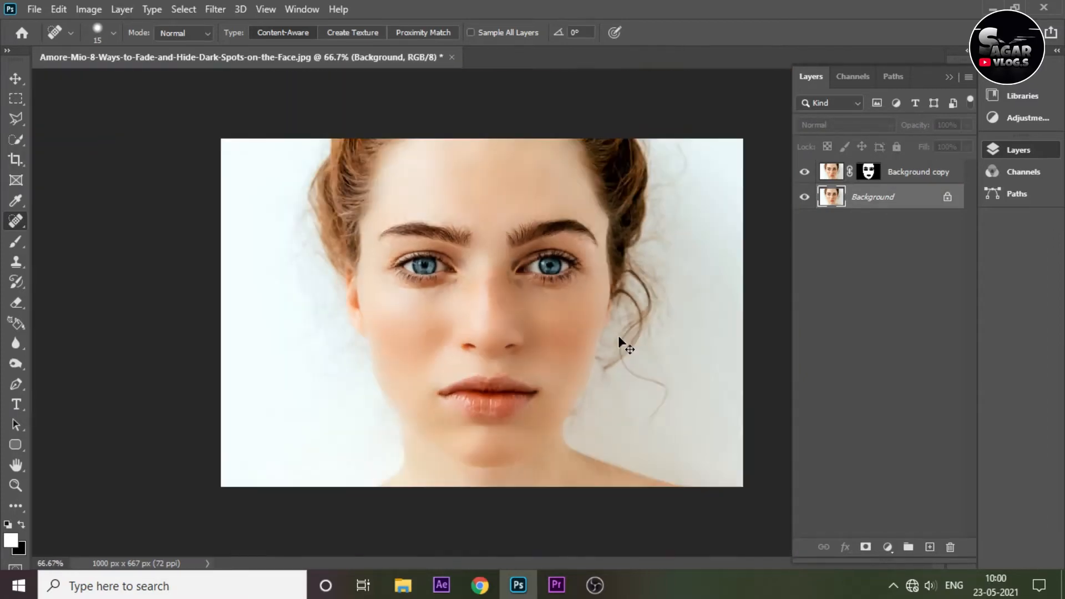
{"action": "left_click", "coordinate": [833, 173]}
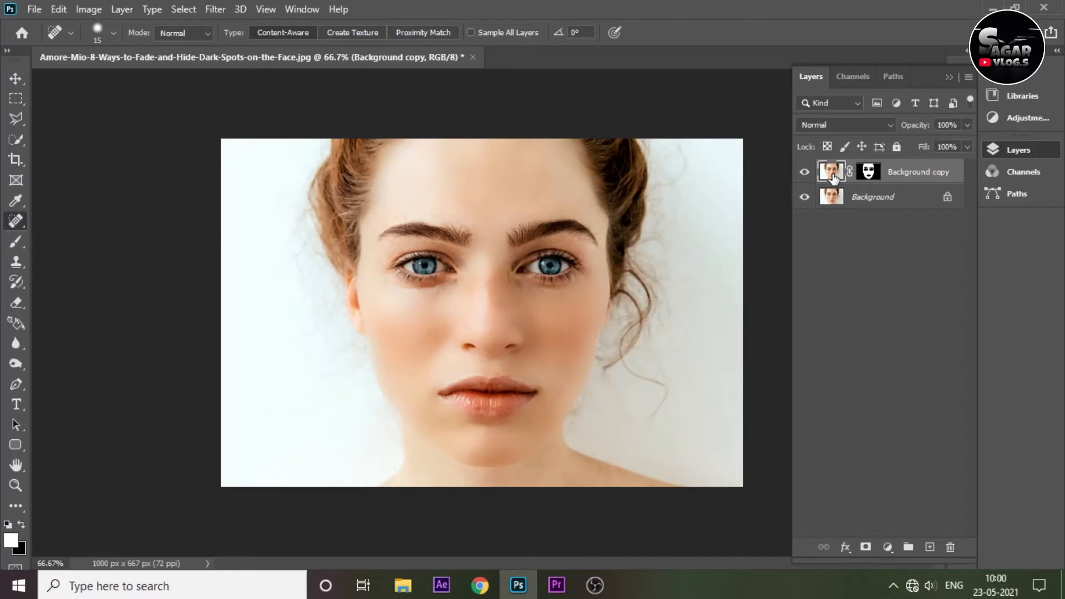
{"action": "left_click", "coordinate": [217, 10]}
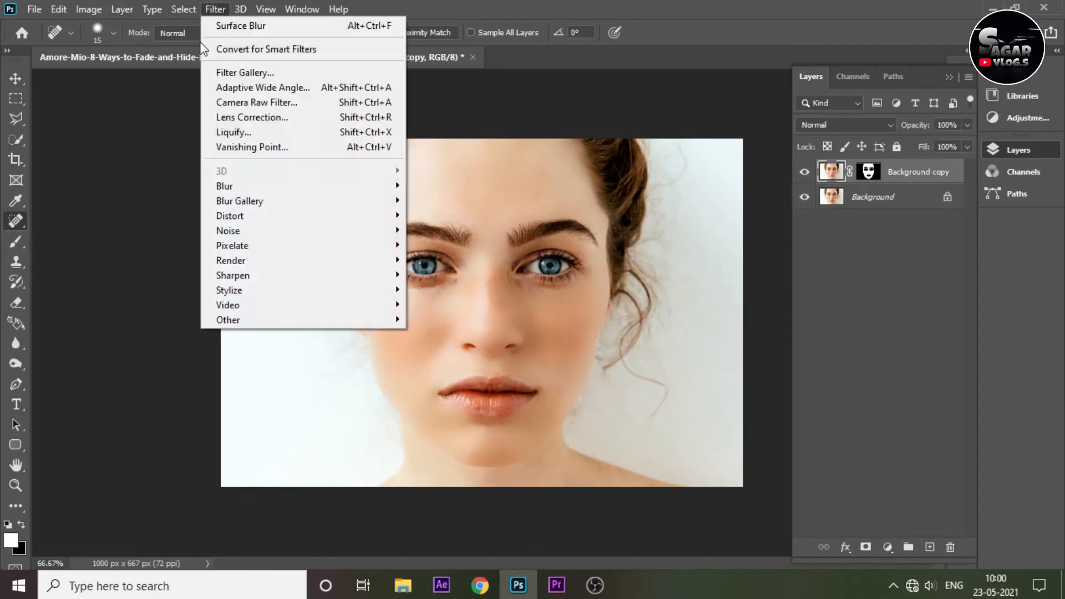
{"action": "mouse_move", "coordinate": [326, 234]}
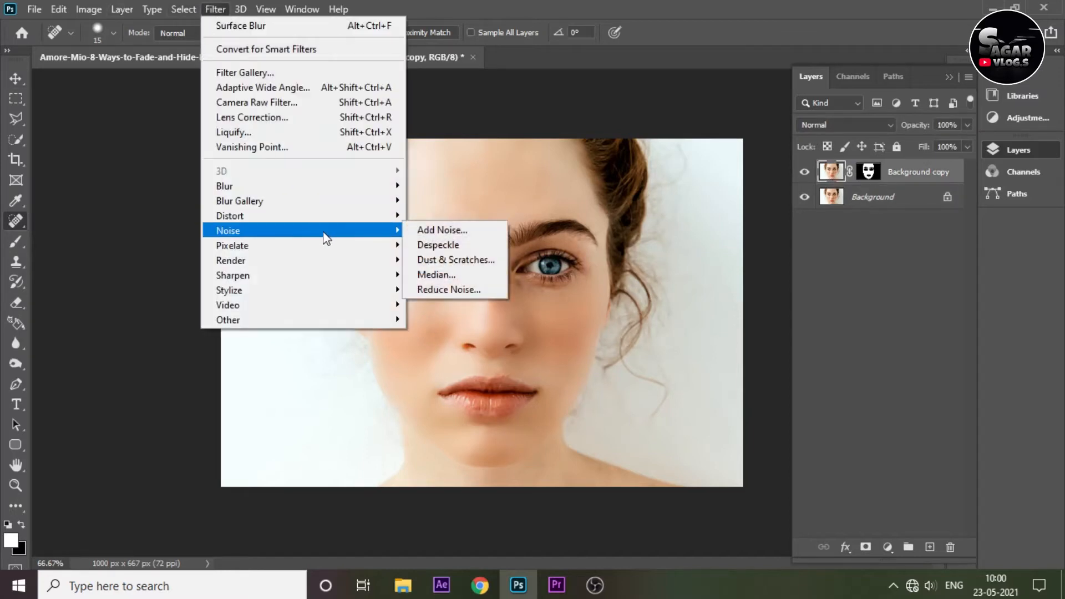
{"action": "left_click", "coordinate": [439, 232]}
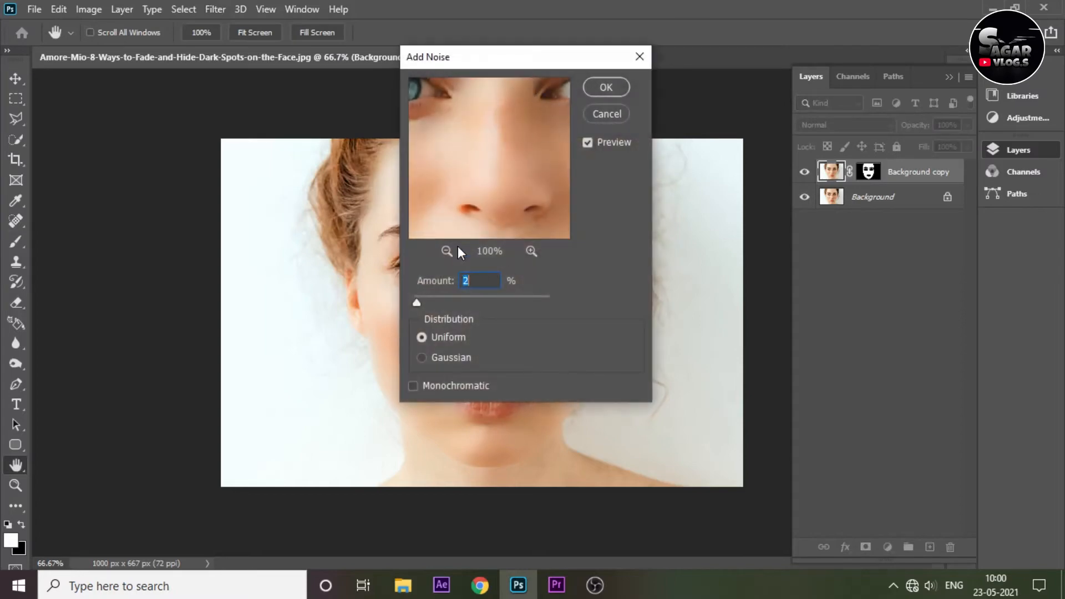
{"action": "left_click_drag", "start_coordinate": [490, 71], "coordinate": [763, 195]}
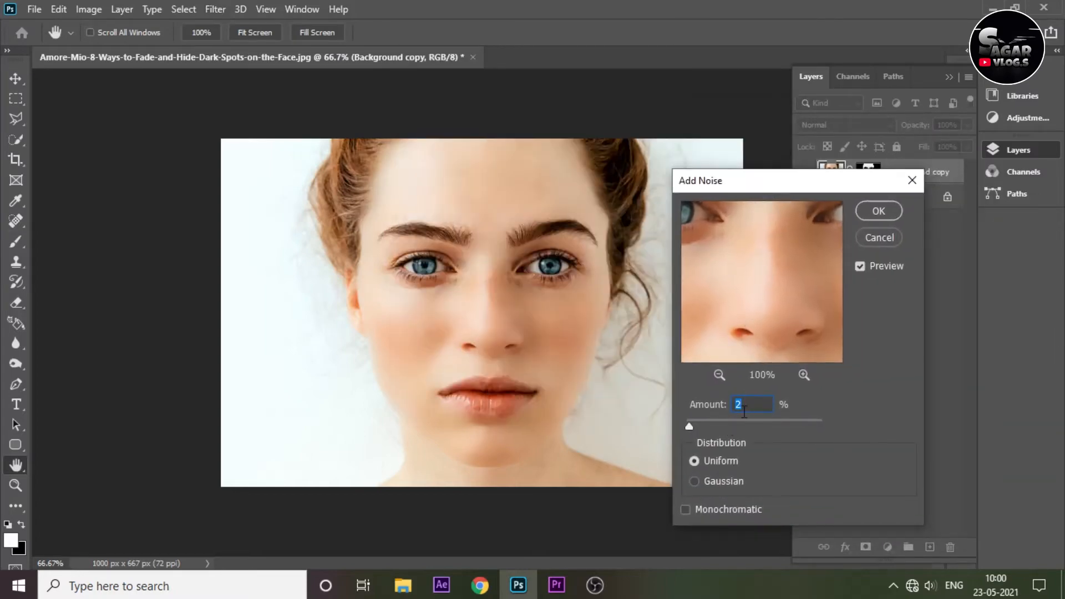
{"action": "type", "text": "4.87"}
{"action": "type", "text": "2"}
{"action": "left_click", "coordinate": [686, 511]}
{"action": "left_click_drag", "start_coordinate": [718, 406], "coordinate": [716, 410]}
{"action": "type", "text": "5"}
{"action": "left_click", "coordinate": [881, 206]}
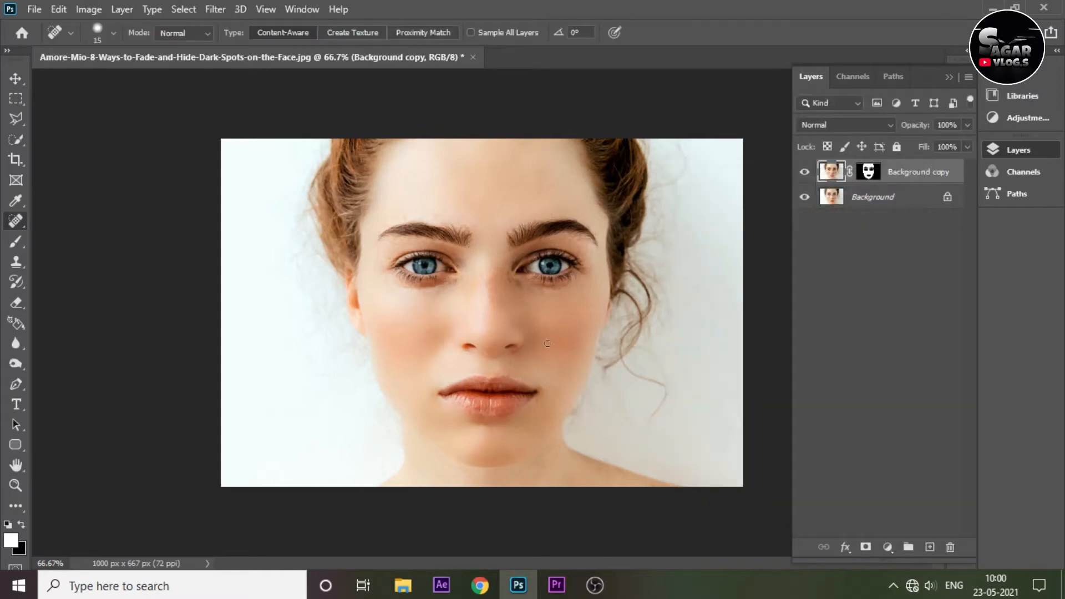
Flatten the image into a single layer.
{"action": "right_click", "coordinate": [903, 169]}
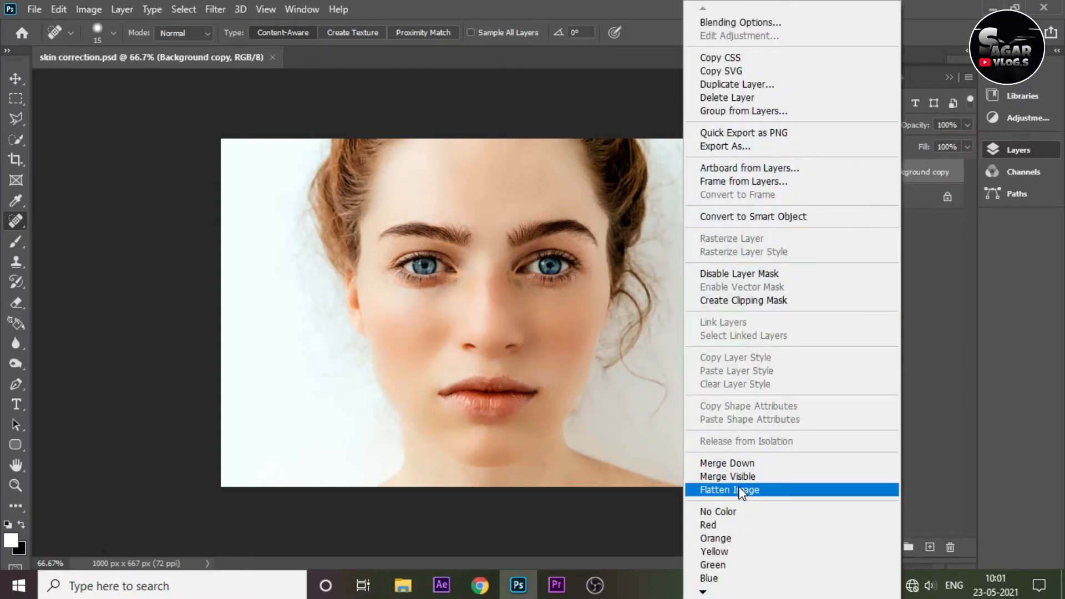
{"action": "left_click", "coordinate": [744, 494]}
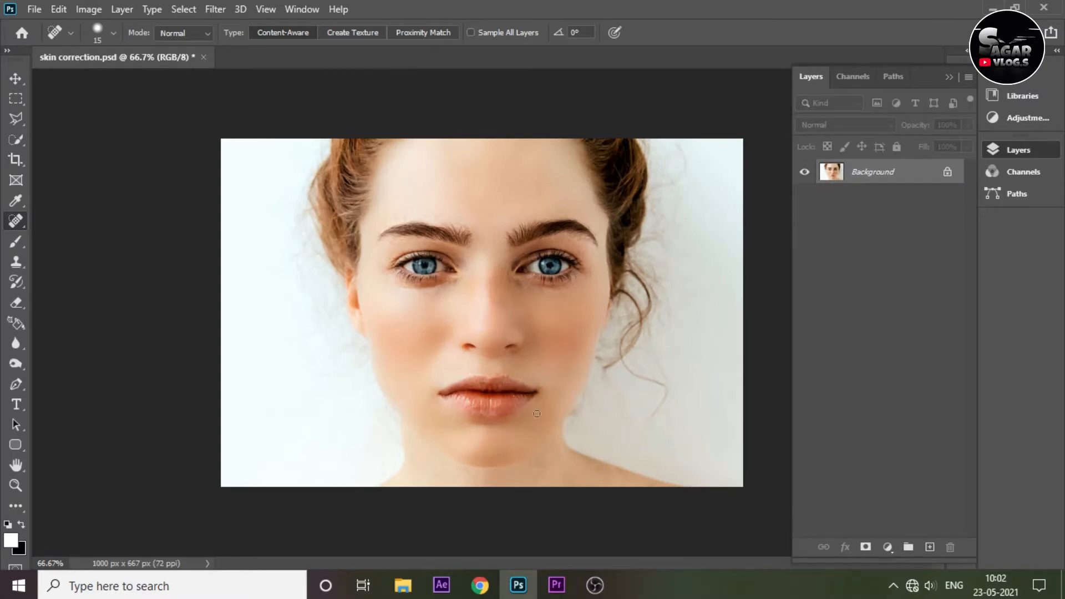
Select both lips with a size 9 Quick Selection brush.
{"action": "scroll", "coordinate": [537, 414], "scroll_direction": "up", "scroll_amount": 2}
{"action": "left_click_drag", "start_coordinate": [521, 466], "coordinate": [388, 345]}
{"action": "scroll", "coordinate": [471, 270], "scroll_direction": "up", "scroll_amount": 1}
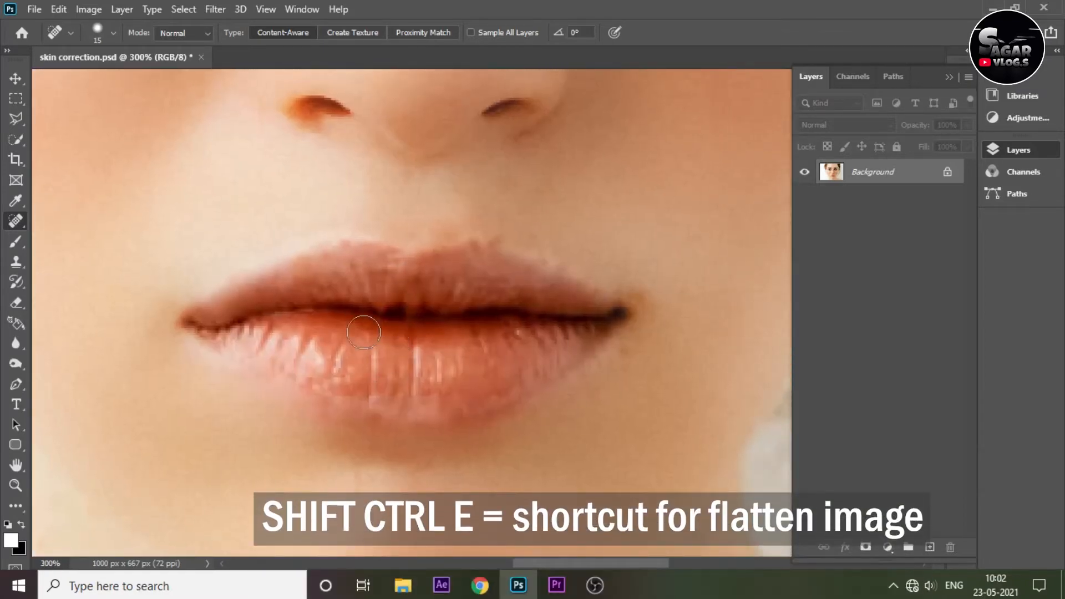
{"action": "mouse_move", "coordinate": [15, 143]}
{"action": "left_mouse_down"}
{"action": "mouse_move", "coordinate": [61, 142]}
{"action": "mouse_move", "coordinate": [56, 156]}
{"action": "left_mouse_up"}
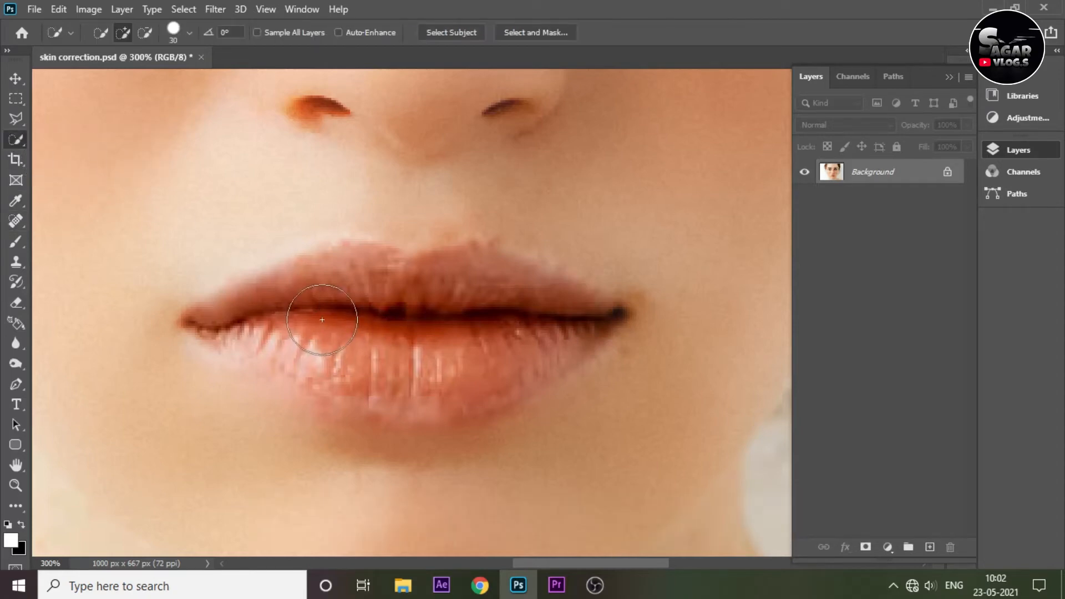
{"action": "key", "text": "bracketleft"}
{"action": "key", "text": "bracketleft"}
{"action": "key", "text": "bracketleft"}
{"action": "mouse_move", "coordinate": [206, 323]}
{"action": "left_mouse_down"}
{"action": "mouse_move", "coordinate": [368, 284]}
{"action": "mouse_move", "coordinate": [347, 276]}
{"action": "mouse_move", "coordinate": [570, 316]}
{"action": "mouse_move", "coordinate": [537, 350]}
{"action": "mouse_move", "coordinate": [476, 374]}
{"action": "mouse_move", "coordinate": [410, 376]}
{"action": "mouse_move", "coordinate": [389, 392]}
{"action": "mouse_move", "coordinate": [243, 339]}
{"action": "mouse_move", "coordinate": [295, 364]}
{"action": "left_mouse_up"}
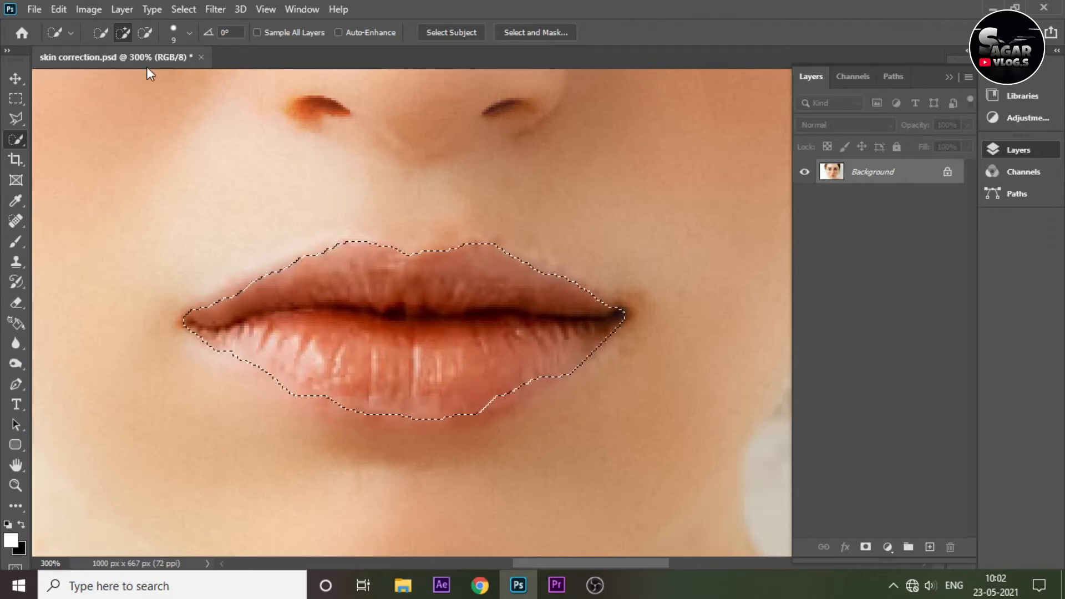
Refine the lip selection's edge in Select and Mask by slightly raising the edge detection radius.
{"action": "left_click", "coordinate": [214, 9]}
{"action": "mouse_move", "coordinate": [181, 9]}
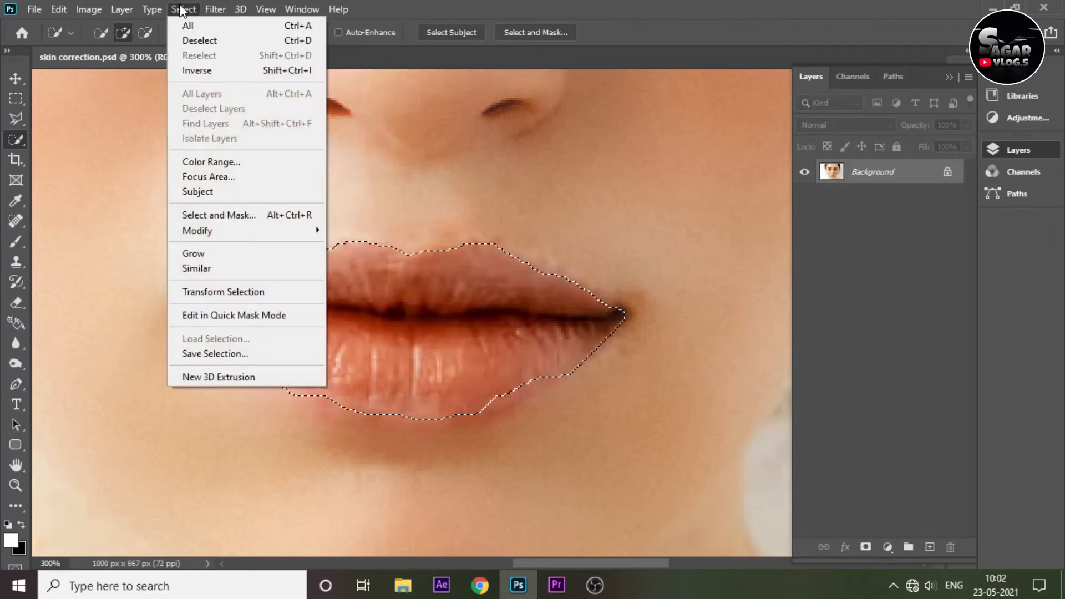
{"action": "left_click", "coordinate": [261, 222]}
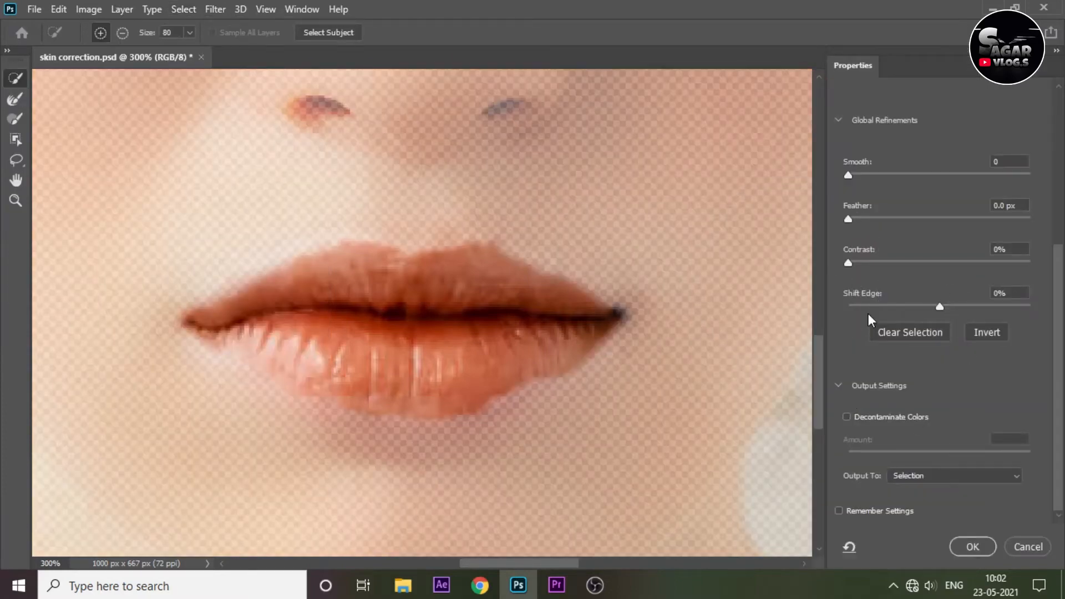
{"action": "scroll", "coordinate": [905, 219], "scroll_direction": "up", "scroll_amount": 5}
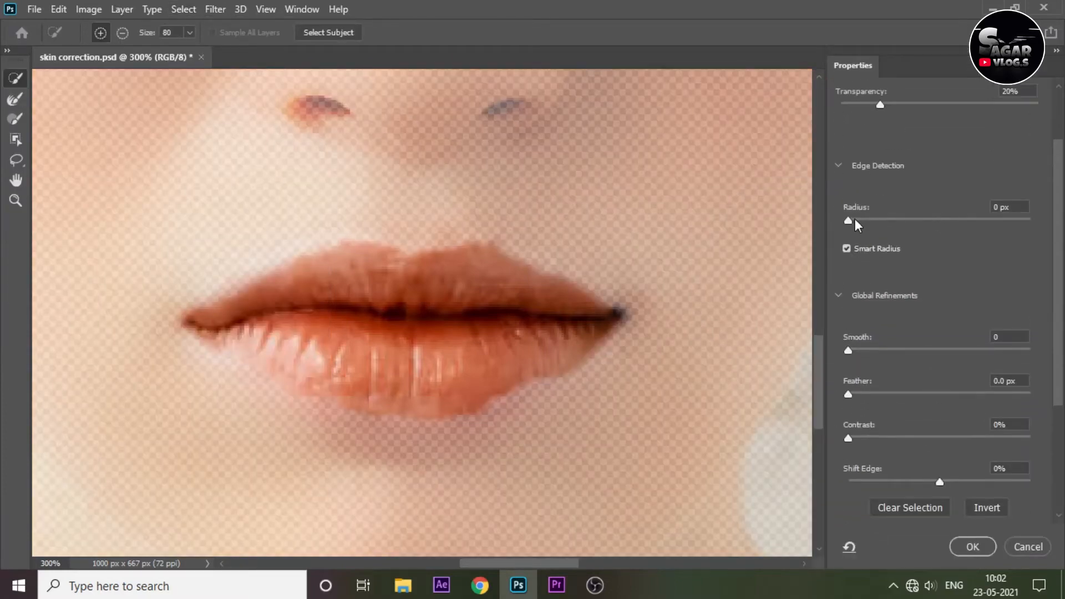
{"action": "left_click_drag", "start_coordinate": [855, 219], "coordinate": [859, 220]}
{"action": "left_click", "coordinate": [972, 547]}
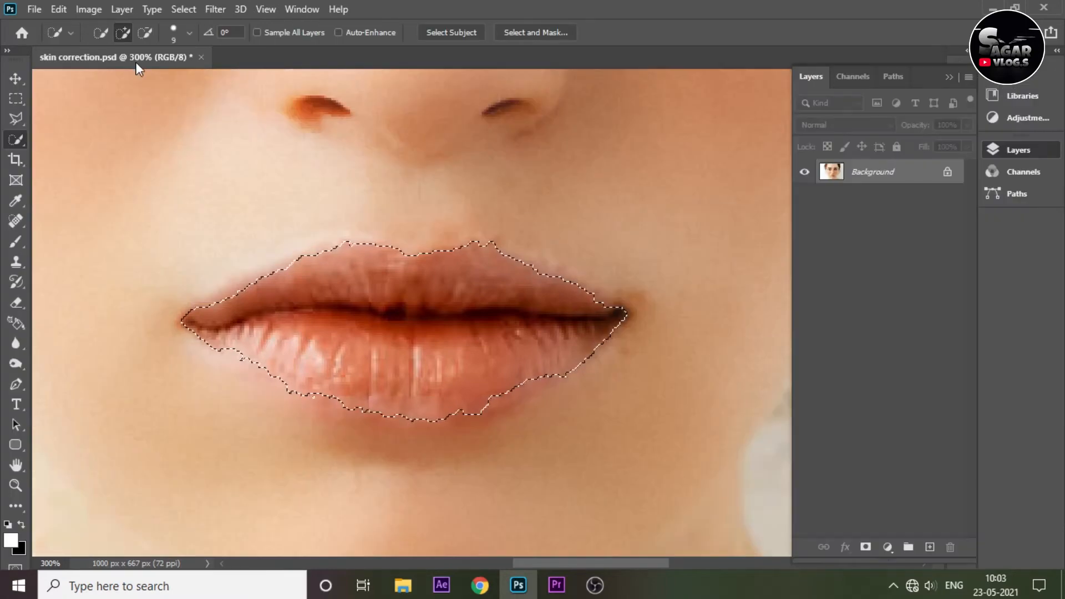
Apply a Surface Blur with a radius of 4 pixels and a threshold of 2 levels to the selected lips.
{"action": "left_click", "coordinate": [214, 9]}
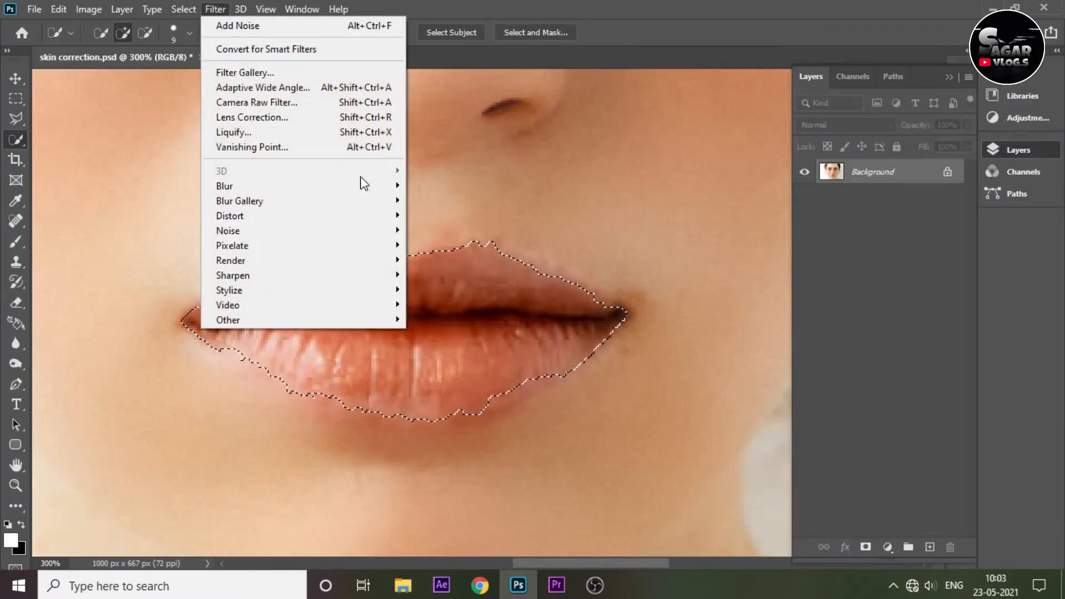
{"action": "mouse_move", "coordinate": [366, 186]}
{"action": "left_click", "coordinate": [445, 334]}
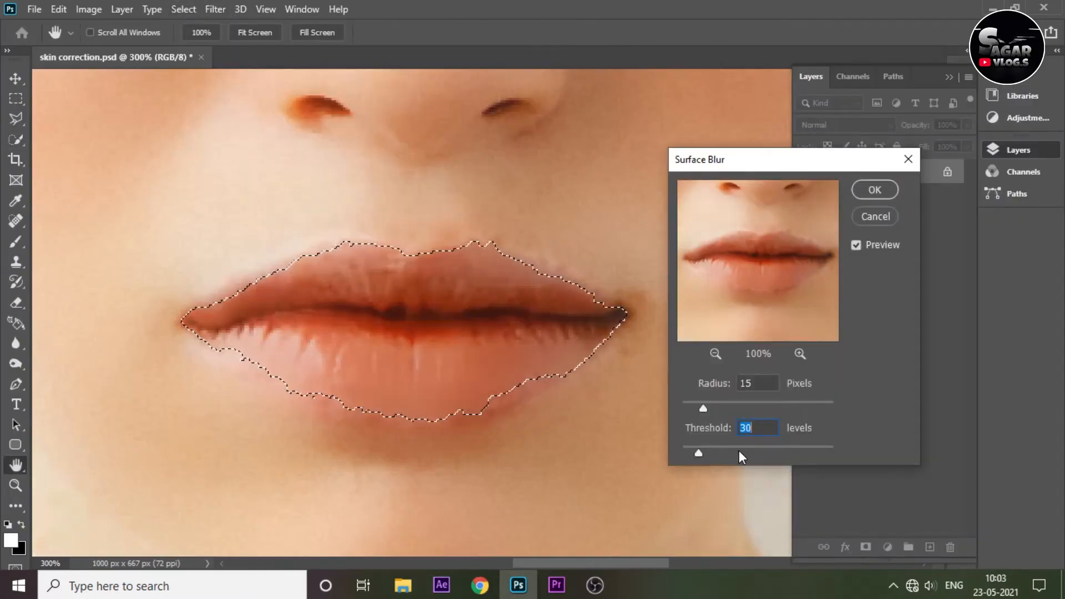
{"action": "left_click_drag", "start_coordinate": [701, 410], "coordinate": [687, 412]}
{"action": "left_click_drag", "start_coordinate": [699, 453], "coordinate": [680, 449]}
{"action": "left_click_drag", "start_coordinate": [705, 404], "coordinate": [688, 408]}
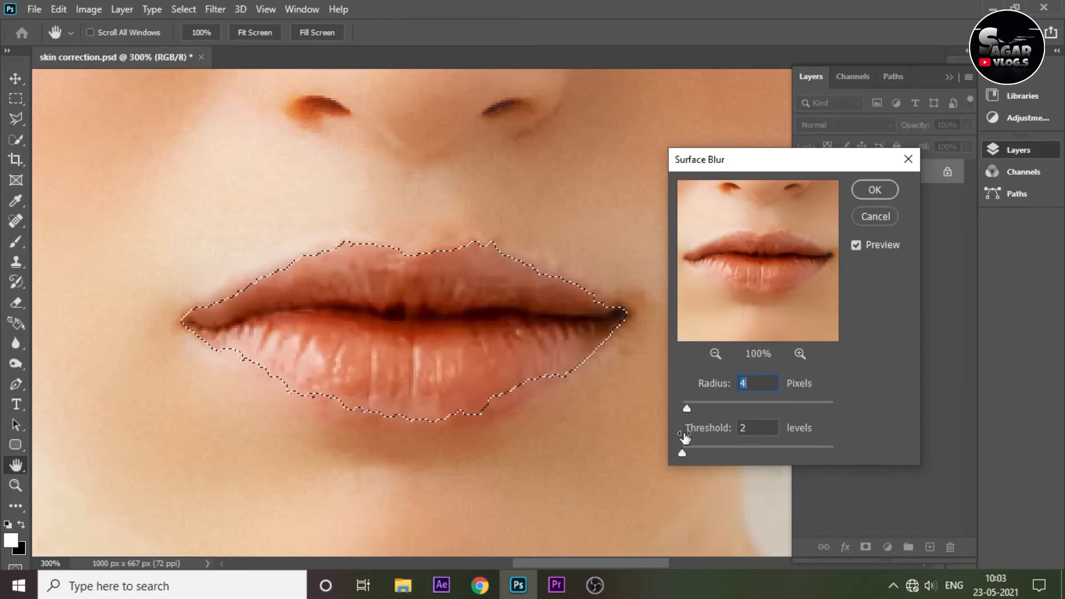
{"action": "left_click", "coordinate": [742, 430]}
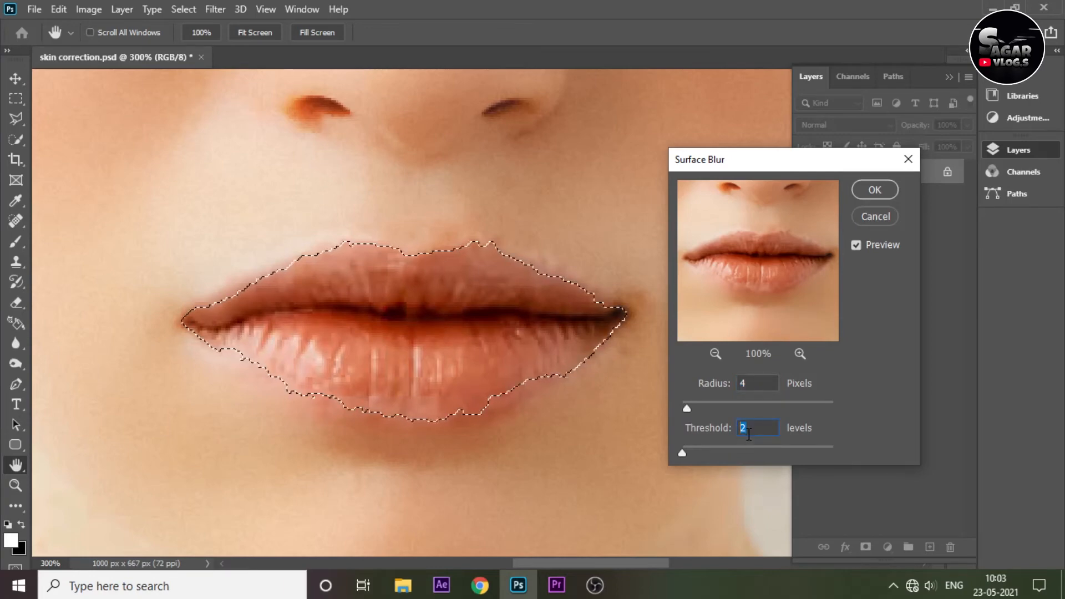
{"action": "left_click", "coordinate": [747, 434]}
{"action": "left_click", "coordinate": [873, 189]}
{"action": "key", "text": "w"}
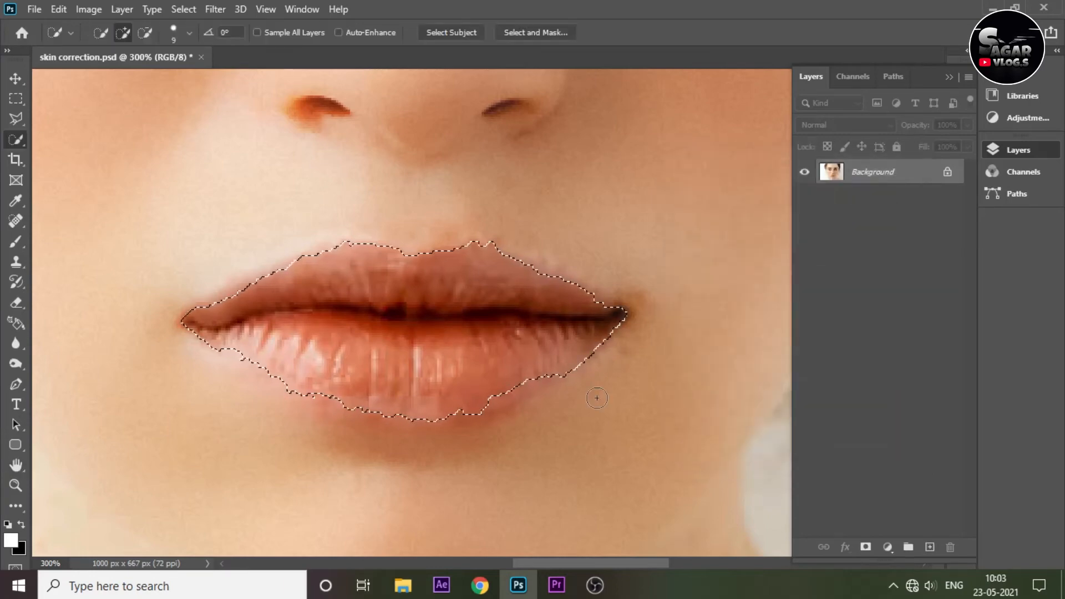
Deselect the lips and add a Solid Color fill layer in pure red, ff0000.
{"action": "key", "text": "ctrl+d"}
{"action": "key", "text": "ctrl+0"}
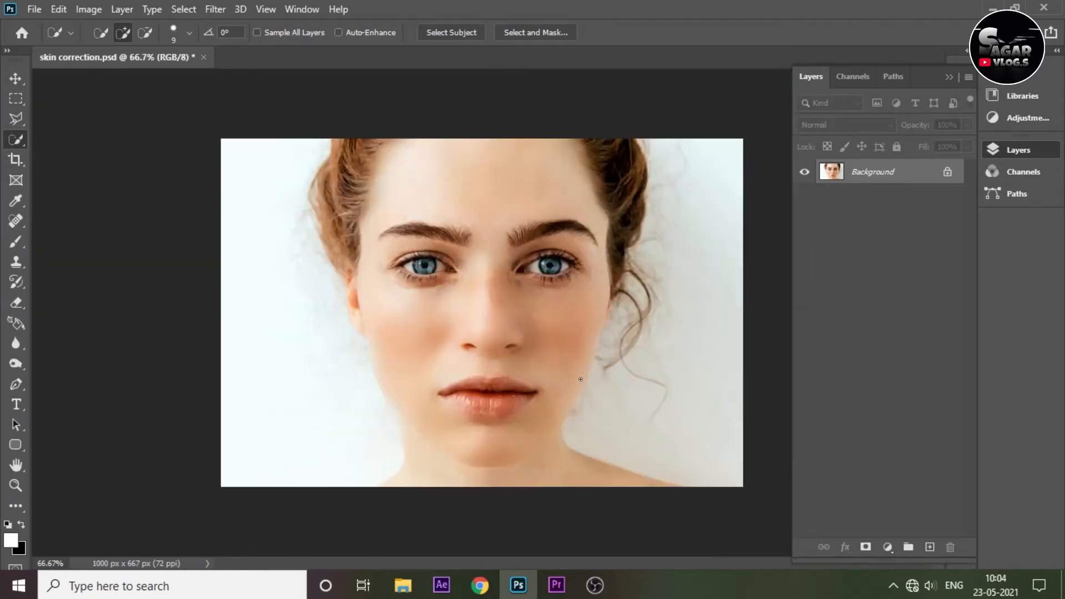
{"action": "left_click", "coordinate": [891, 550]}
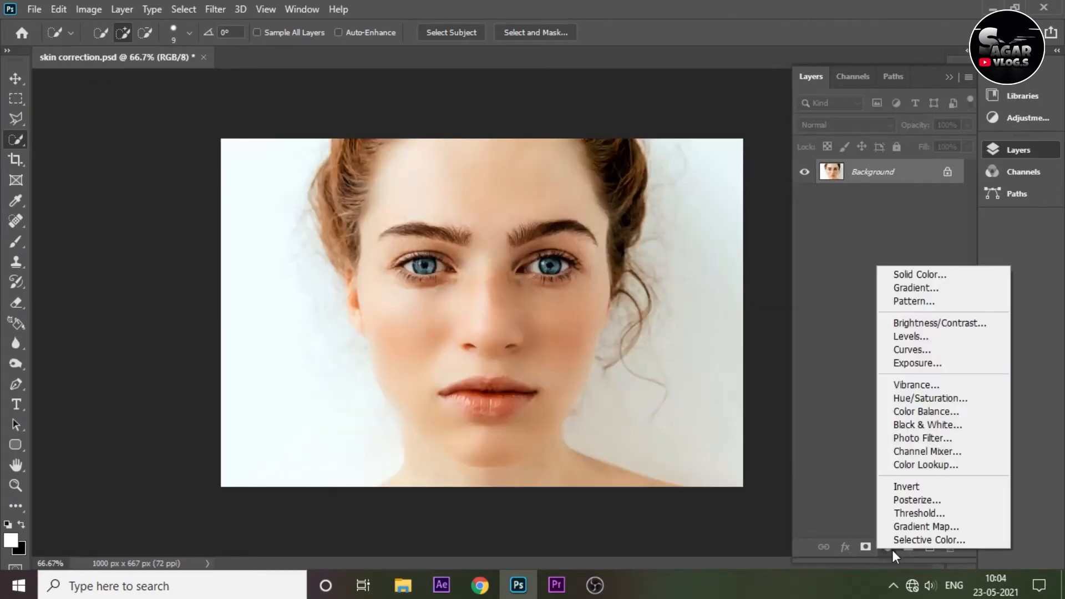
{"action": "left_click", "coordinate": [857, 516]}
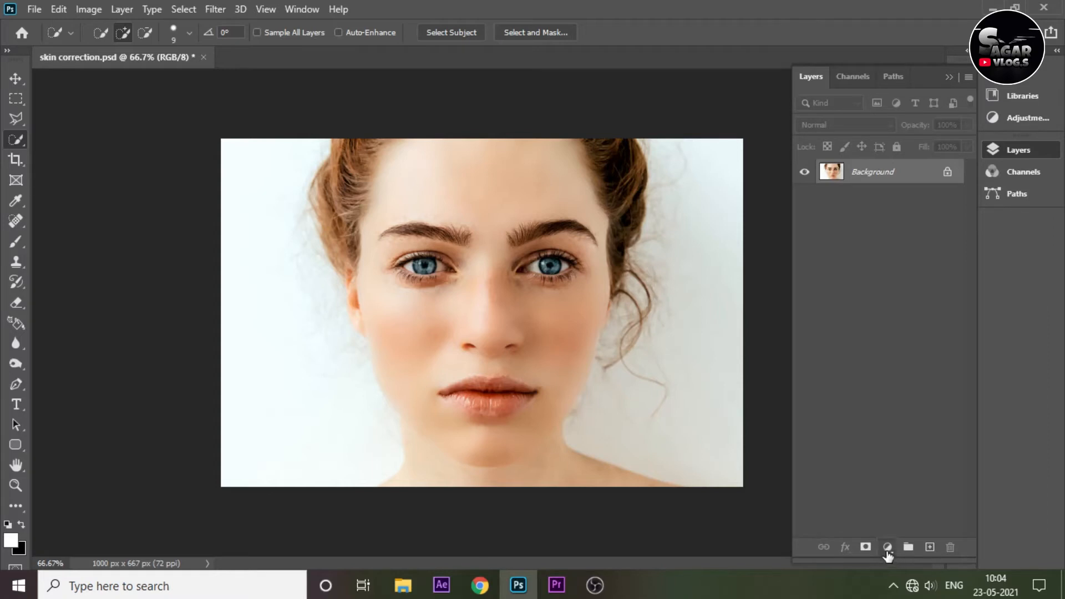
{"action": "left_click", "coordinate": [888, 548]}
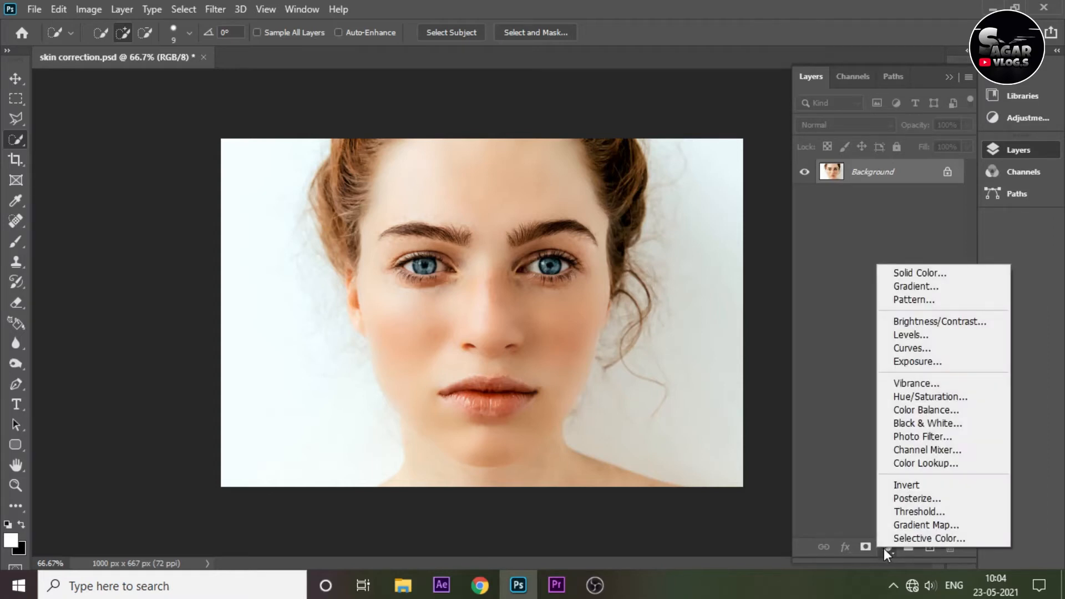
{"action": "left_click", "coordinate": [932, 281]}
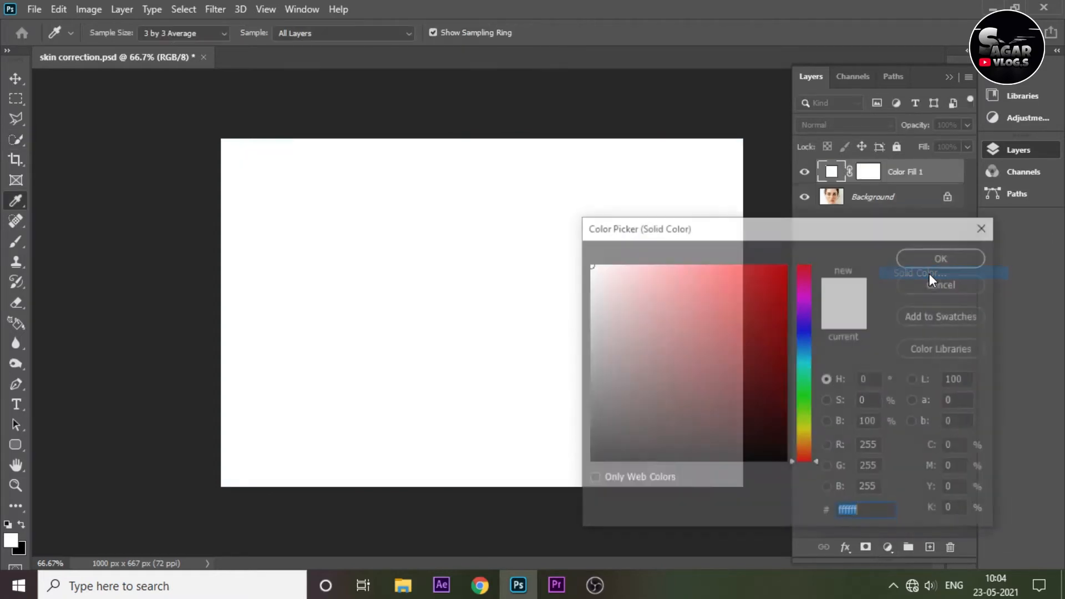
{"action": "left_click_drag", "start_coordinate": [657, 277], "coordinate": [786, 265]}
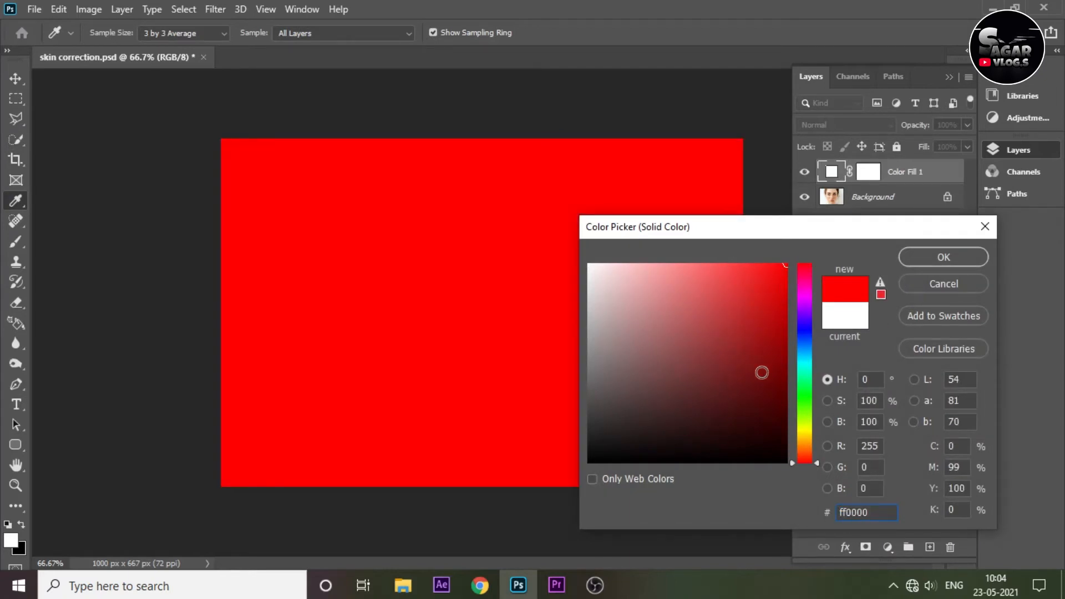
{"action": "left_click", "coordinate": [936, 259]}
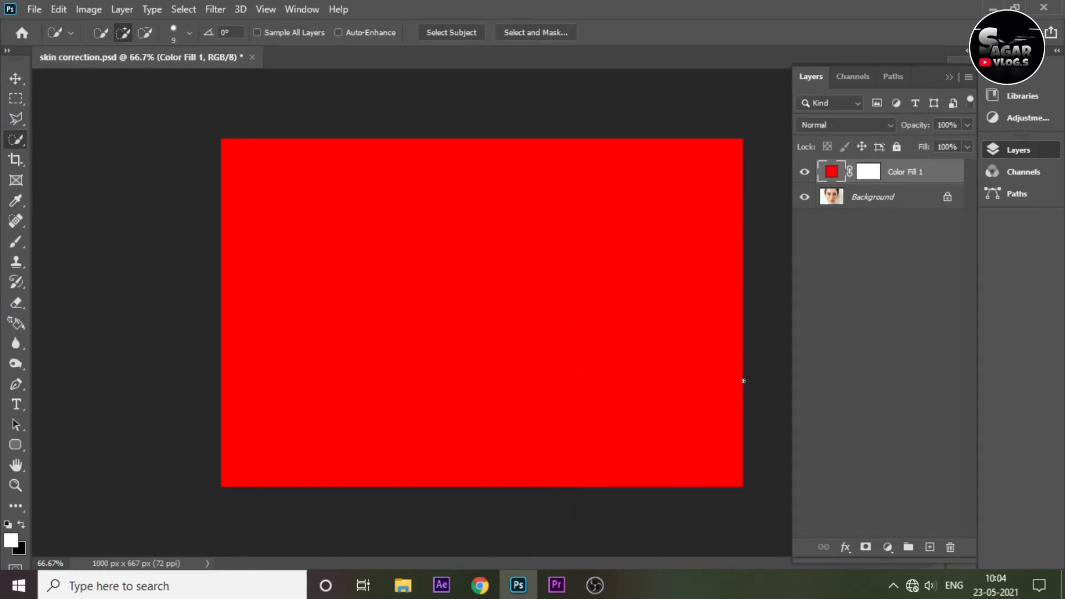
Set the red fill layer's blend mode to Multiply and invert its mask to black.
{"action": "left_click", "coordinate": [843, 125]}
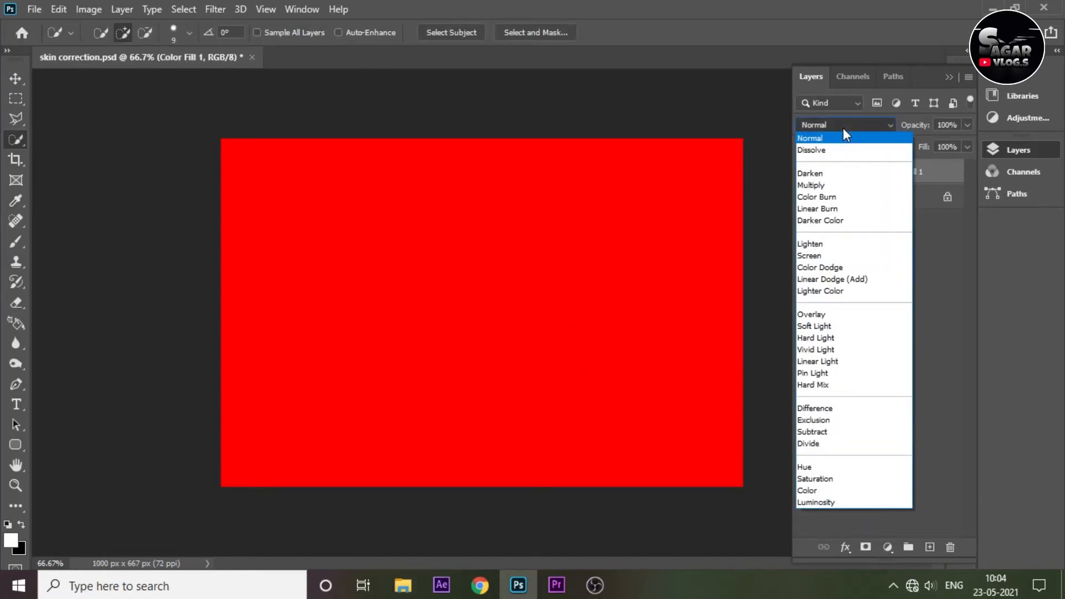
{"action": "left_click", "coordinate": [833, 186]}
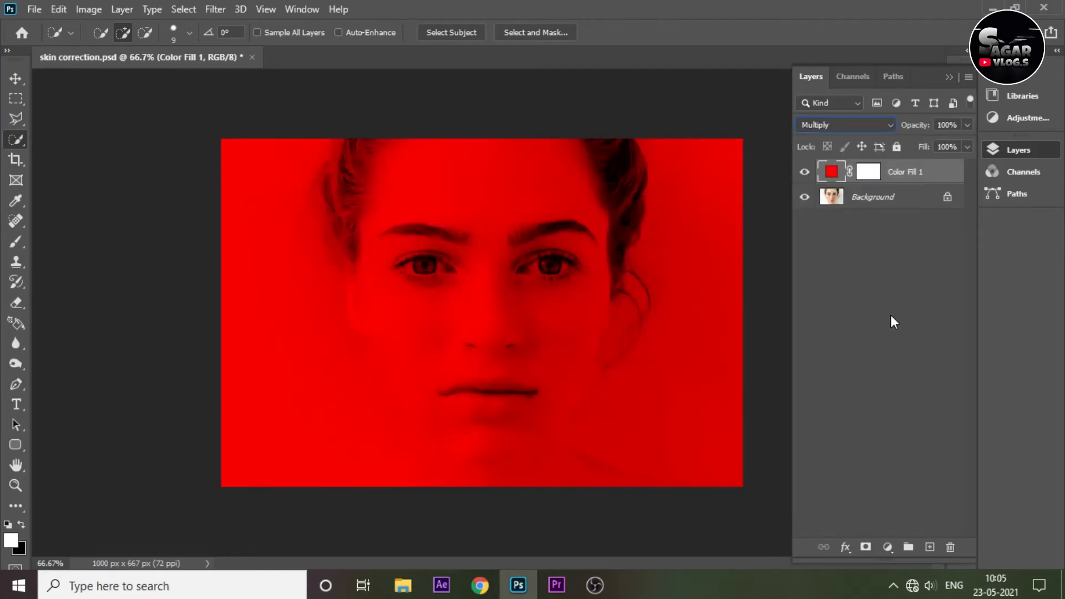
{"action": "left_click", "coordinate": [871, 174]}
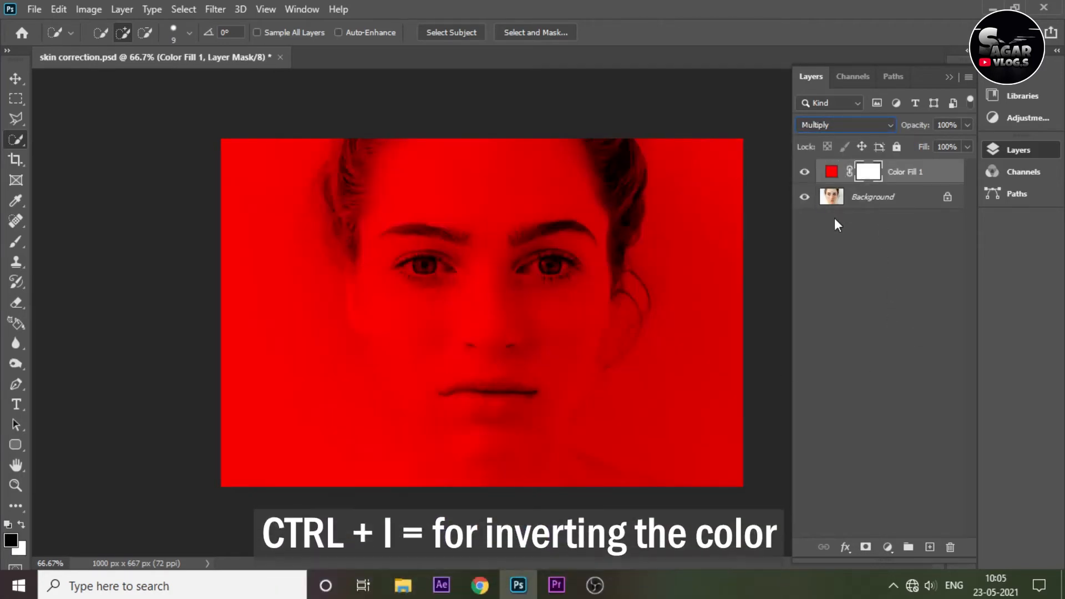
{"action": "key", "text": "x"}
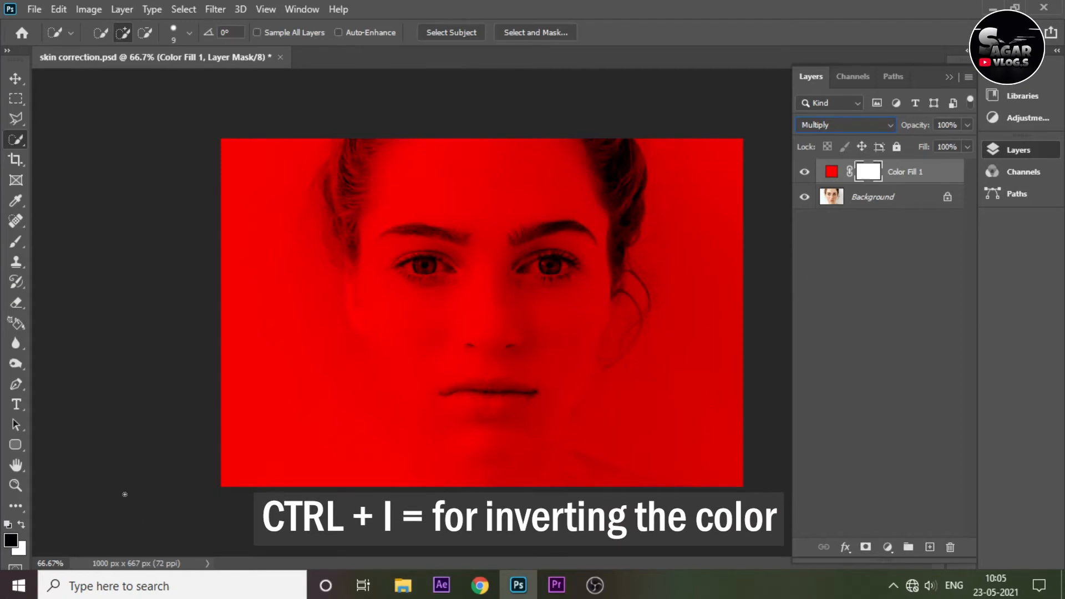
{"action": "key", "text": "ctrl+i"}
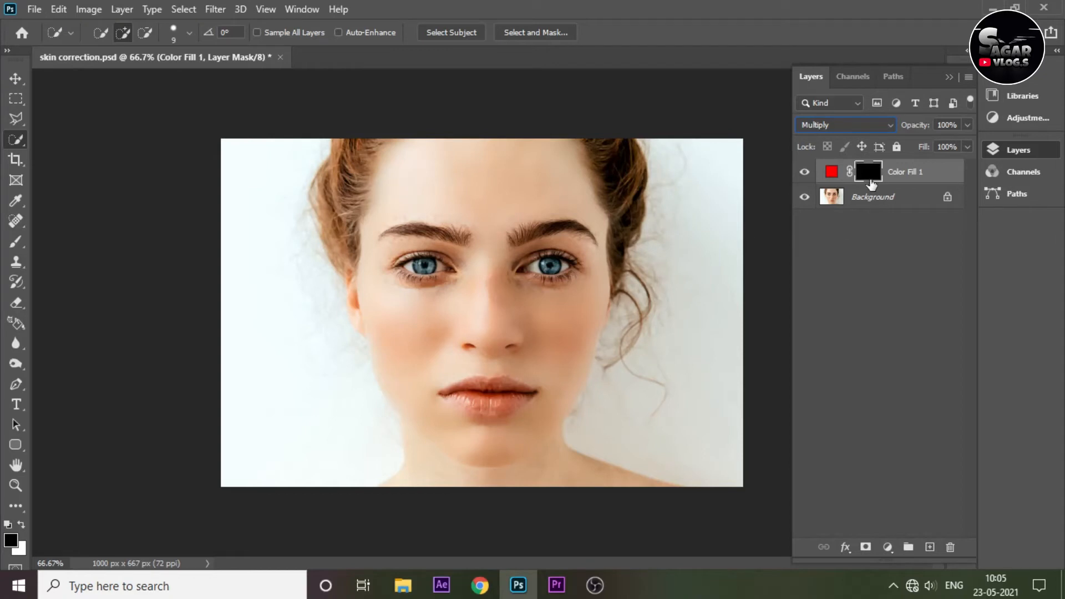
Target the red fill layer's mask and ready the Brush tool with white as the foreground color.
{"action": "left_click", "coordinate": [833, 175]}
{"action": "left_click", "coordinate": [873, 176]}
{"action": "left_click", "coordinate": [832, 172]}
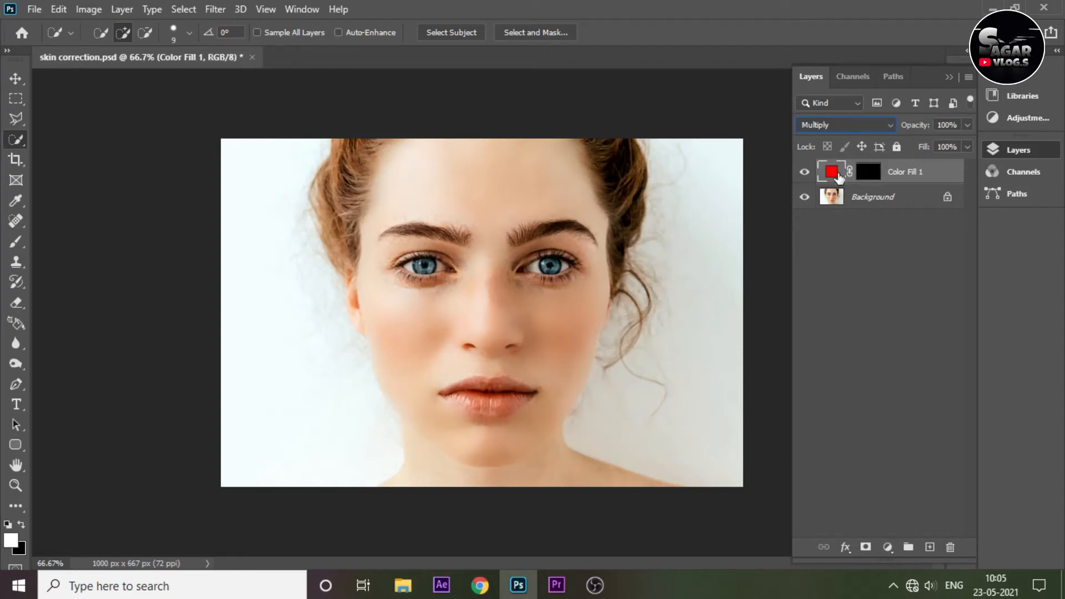
{"action": "left_click", "coordinate": [865, 173]}
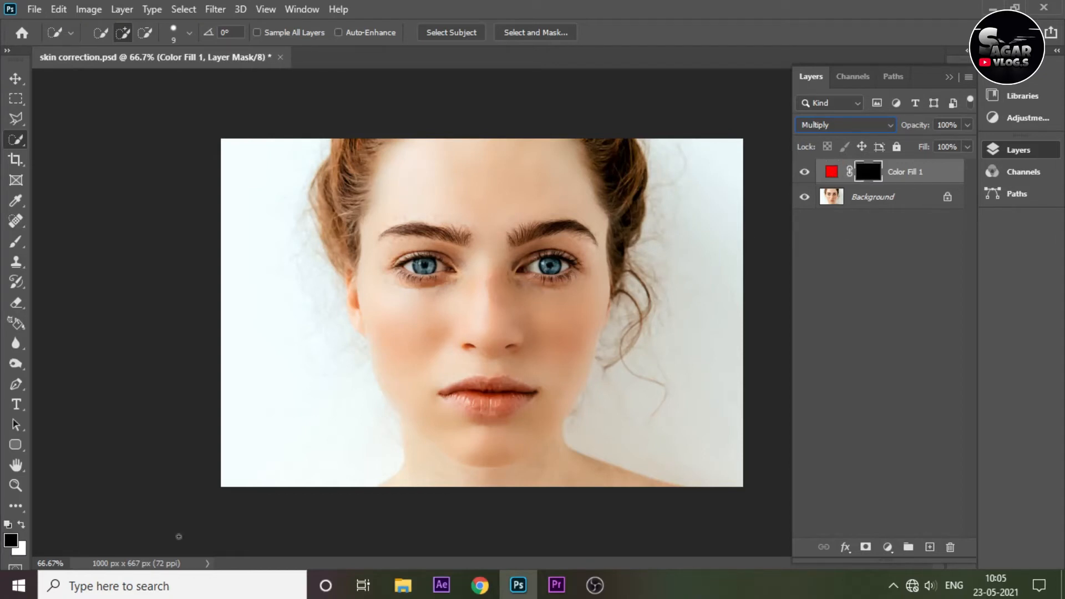
{"action": "left_click", "coordinate": [22, 525]}
{"action": "key", "text": "b"}
{"action": "right_click", "coordinate": [16, 242]}
{"action": "left_click", "coordinate": [80, 245]}
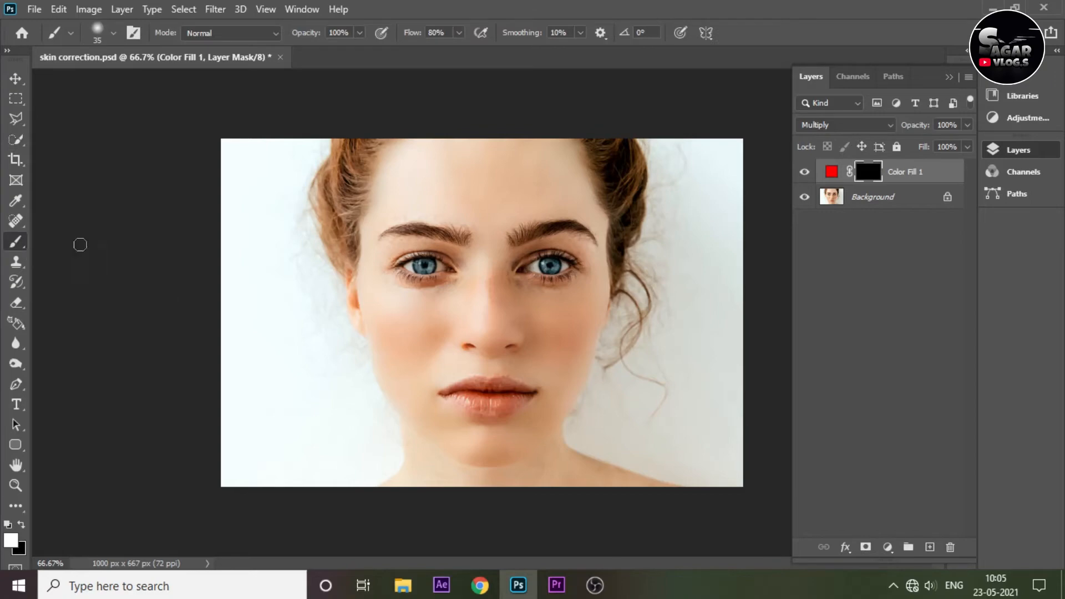
Paint an outline around the lower lip on the mask with a size 4 brush at 51% flow.
{"action": "key", "text": "ctrl+plus"}
{"action": "key", "text": "ctrl+plus"}
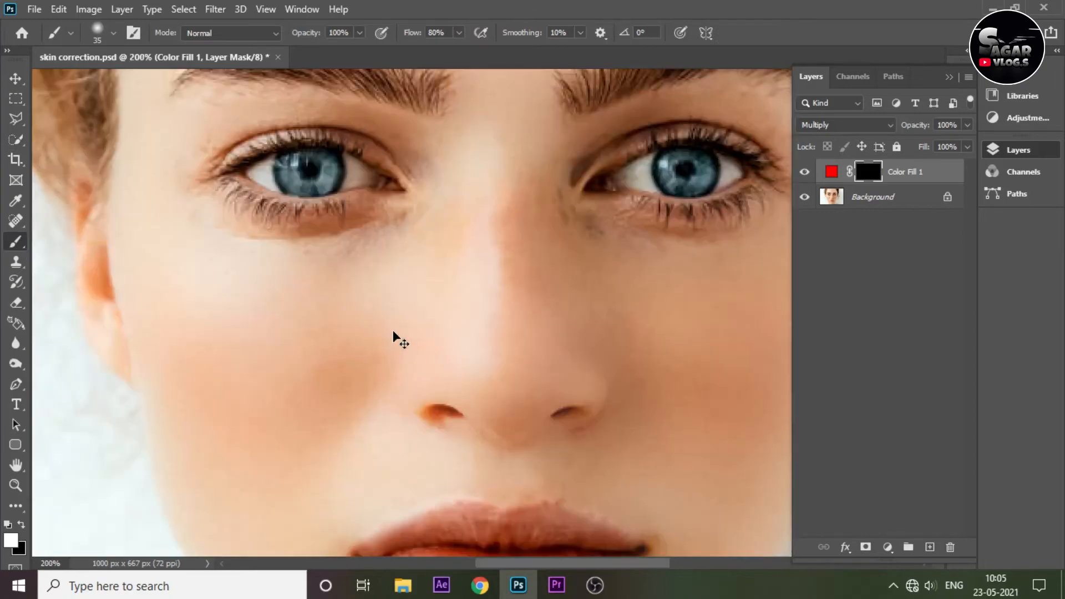
{"action": "left_click_drag", "start_coordinate": [478, 482], "coordinate": [404, 269]}
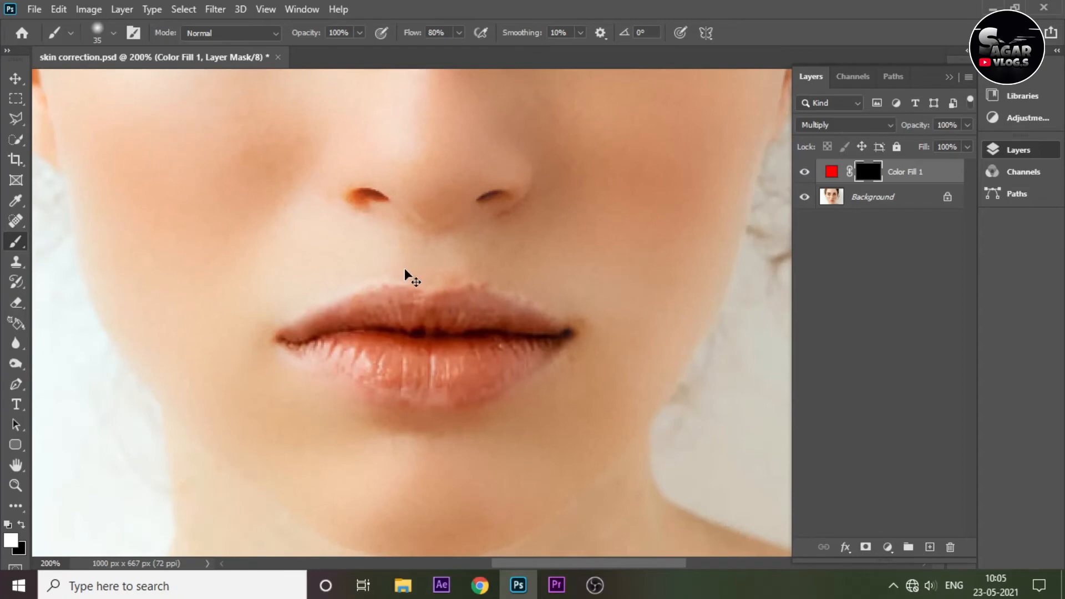
{"action": "key", "text": "ctrl+plus"}
{"action": "scroll", "coordinate": [427, 375], "scroll_direction": "down", "scroll_amount": 1}
{"action": "left_click", "coordinate": [113, 34]}
{"action": "left_click", "coordinate": [113, 34]}
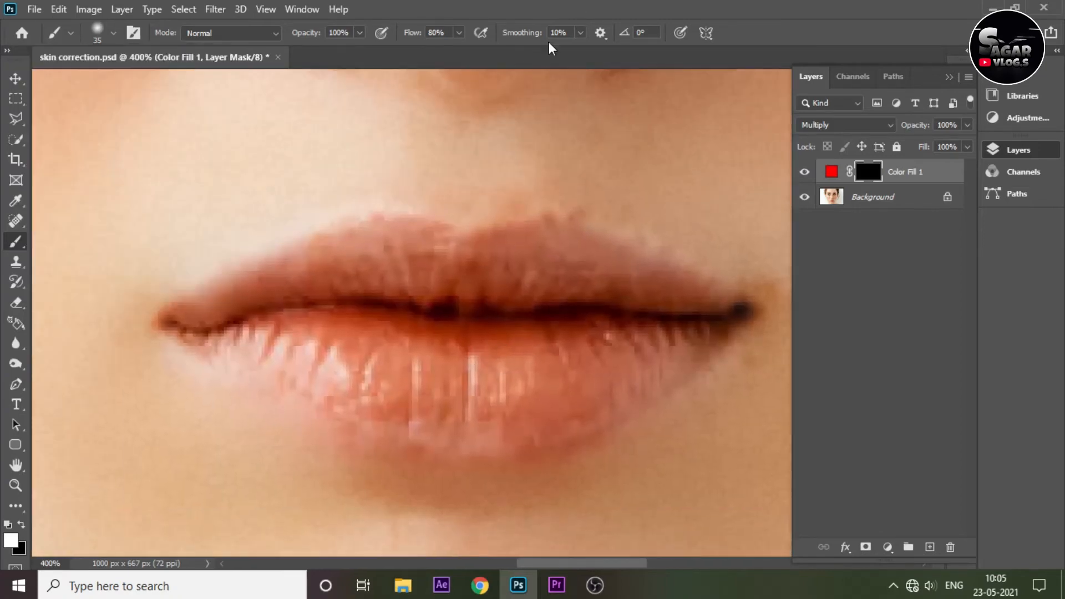
{"action": "left_click", "coordinate": [459, 33]}
{"action": "left_click_drag", "start_coordinate": [460, 51], "coordinate": [438, 51]}
{"action": "left_click", "coordinate": [442, 386]}
{"action": "key", "text": "bracketleft"}
{"action": "key", "text": "bracketleft"}
{"action": "key", "text": "bracketleft"}
{"action": "key", "text": "bracketleft"}
{"action": "mouse_move", "coordinate": [201, 340]}
{"action": "left_mouse_down"}
{"action": "mouse_move", "coordinate": [238, 377]}
{"action": "mouse_move", "coordinate": [330, 421]}
{"action": "mouse_move", "coordinate": [385, 442]}
{"action": "mouse_move", "coordinate": [501, 459]}
{"action": "mouse_move", "coordinate": [650, 397]}
{"action": "mouse_move", "coordinate": [727, 333]}
{"action": "left_mouse_up"}
{"action": "mouse_move", "coordinate": [190, 339]}
{"action": "left_mouse_down"}
{"action": "mouse_move", "coordinate": [183, 331]}
{"action": "mouse_move", "coordinate": [311, 313]}
{"action": "mouse_move", "coordinate": [467, 325]}
{"action": "mouse_move", "coordinate": [724, 321]}
{"action": "left_mouse_up"}
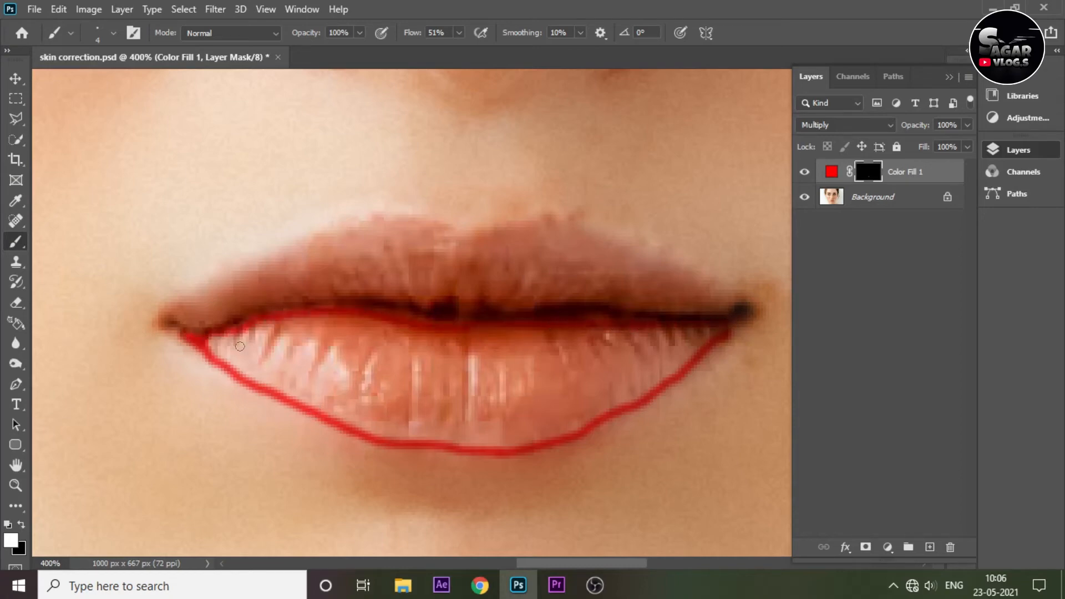
Fill the inside of the outlined lower lip by painting white on the mask with a size 9 brush.
{"action": "key", "text": "]"}
{"action": "mouse_move", "coordinate": [202, 340]}
{"action": "left_mouse_down"}
{"action": "mouse_move", "coordinate": [243, 366]}
{"action": "mouse_move", "coordinate": [226, 368]}
{"action": "mouse_move", "coordinate": [277, 380]}
{"action": "mouse_move", "coordinate": [248, 379]}
{"action": "mouse_move", "coordinate": [248, 340]}
{"action": "mouse_move", "coordinate": [222, 341]}
{"action": "mouse_move", "coordinate": [342, 331]}
{"action": "mouse_move", "coordinate": [421, 348]}
{"action": "mouse_move", "coordinate": [318, 319]}
{"action": "mouse_move", "coordinate": [489, 346]}
{"action": "mouse_move", "coordinate": [703, 330]}
{"action": "mouse_move", "coordinate": [641, 382]}
{"action": "mouse_move", "coordinate": [661, 372]}
{"action": "mouse_move", "coordinate": [568, 411]}
{"action": "mouse_move", "coordinate": [622, 382]}
{"action": "mouse_move", "coordinate": [479, 355]}
{"action": "mouse_move", "coordinate": [261, 350]}
{"action": "mouse_move", "coordinate": [244, 363]}
{"action": "mouse_move", "coordinate": [467, 399]}
{"action": "mouse_move", "coordinate": [572, 396]}
{"action": "mouse_move", "coordinate": [333, 398]}
{"action": "mouse_move", "coordinate": [263, 371]}
{"action": "mouse_move", "coordinate": [366, 401]}
{"action": "mouse_move", "coordinate": [392, 427]}
{"action": "mouse_move", "coordinate": [425, 422]}
{"action": "mouse_move", "coordinate": [413, 434]}
{"action": "mouse_move", "coordinate": [553, 433]}
{"action": "left_mouse_up"}
{"action": "key", "text": "]"}
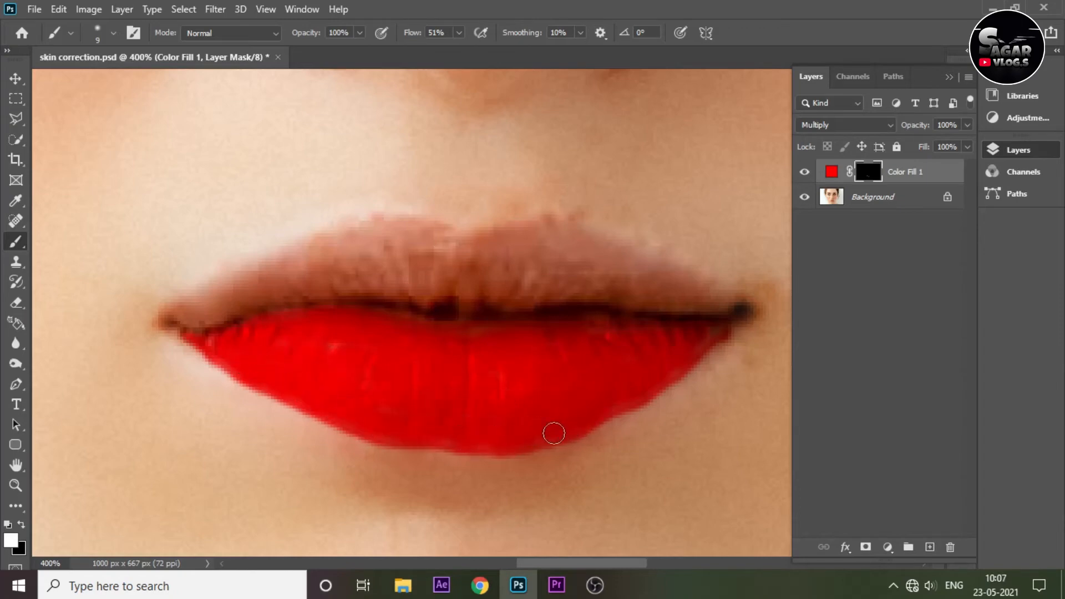
Clean up the lower edge of the painted lower lip on the mask with a size 6 brush.
{"action": "key", "text": "bracketleft"}
{"action": "key", "text": "bracketleft"}
{"action": "key", "text": "bracketleft"}
{"action": "mouse_move", "coordinate": [398, 442]}
{"action": "left_mouse_down"}
{"action": "mouse_move", "coordinate": [439, 448]}
{"action": "mouse_move", "coordinate": [480, 434]}
{"action": "mouse_move", "coordinate": [459, 476]}
{"action": "mouse_move", "coordinate": [378, 456]}
{"action": "mouse_move", "coordinate": [491, 466]}
{"action": "mouse_move", "coordinate": [648, 431]}
{"action": "left_mouse_up"}
{"action": "key", "text": "x"}
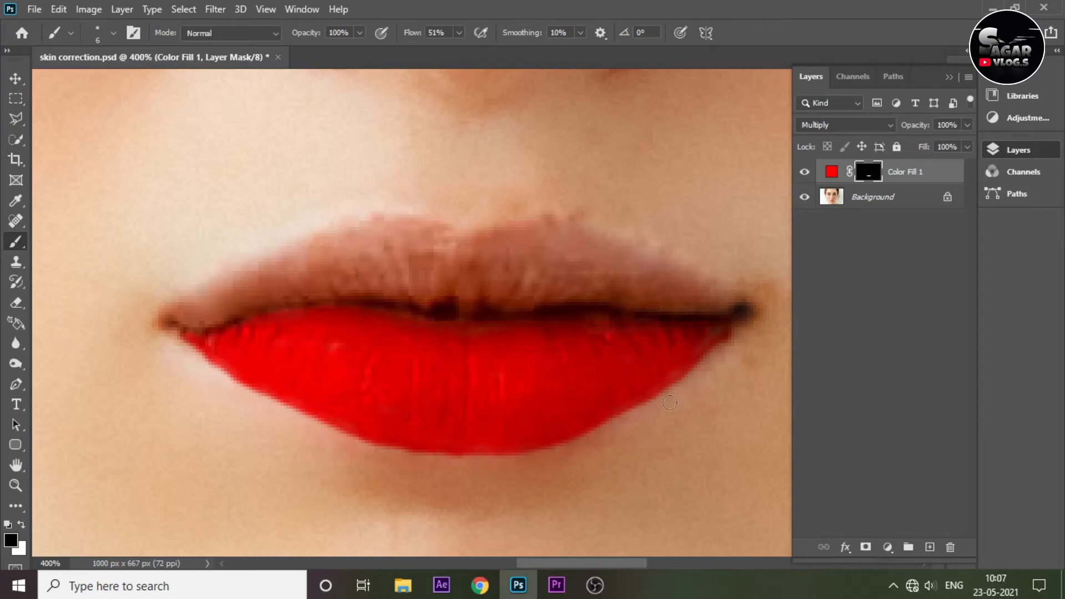
Rename the red fill layer as "lower lips dark".
{"action": "key", "text": "ctrl+minus"}
{"action": "key", "text": "ctrl+minus"}
{"action": "key", "text": "ctrl+minus"}
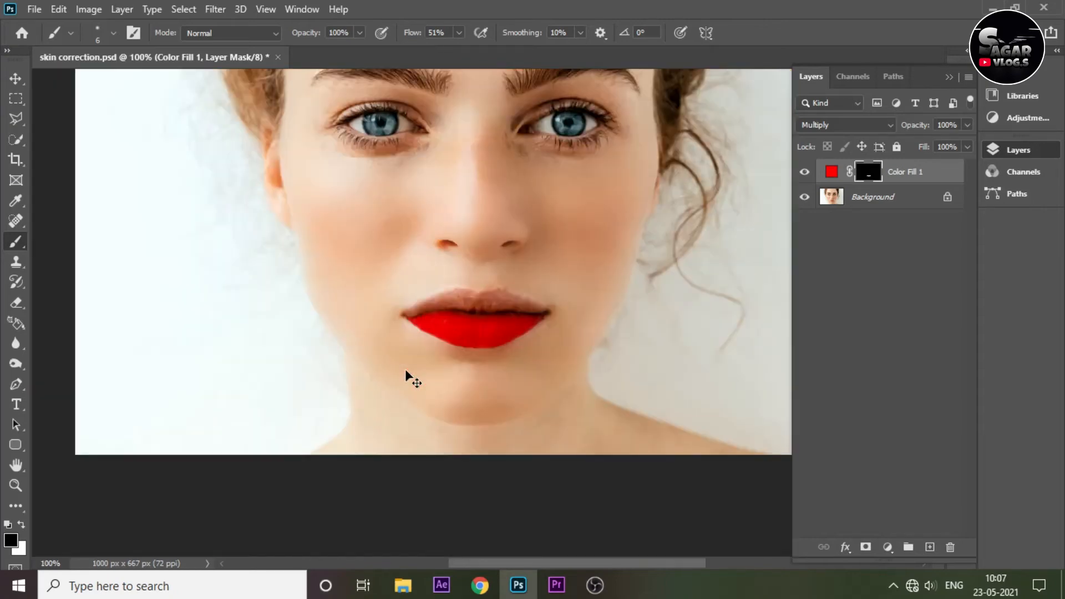
{"action": "key", "text": "ctrl+plus"}
{"action": "key", "text": "ctrl+minus"}
{"action": "left_click_drag", "start_coordinate": [533, 238], "coordinate": [384, 285]}
{"action": "double_click", "coordinate": [905, 172]}
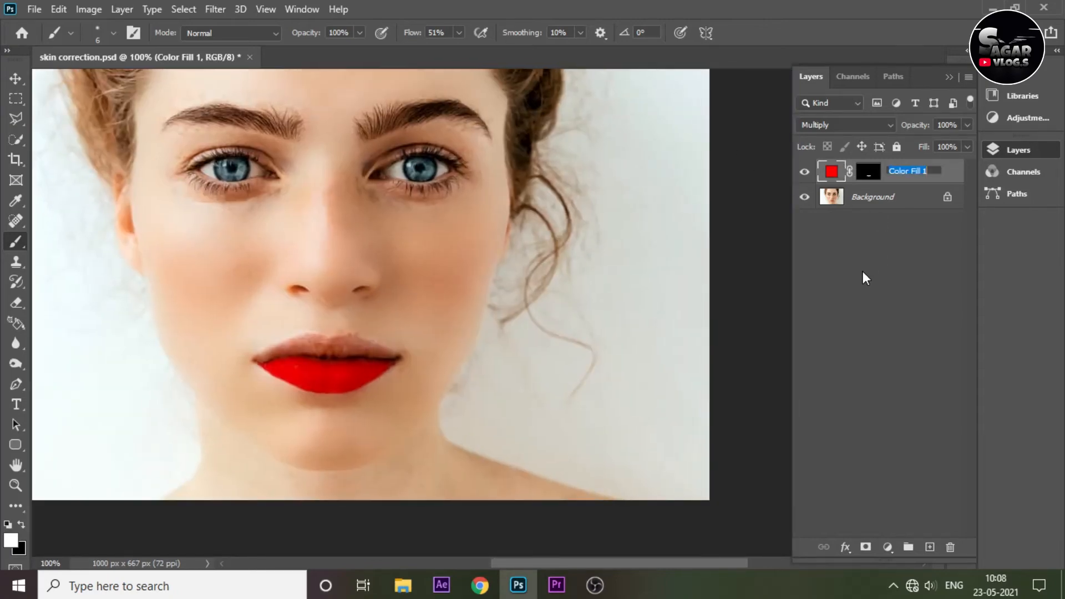
{"action": "type", "text": "lower lips dark"}
{"action": "key", "text": "Return"}
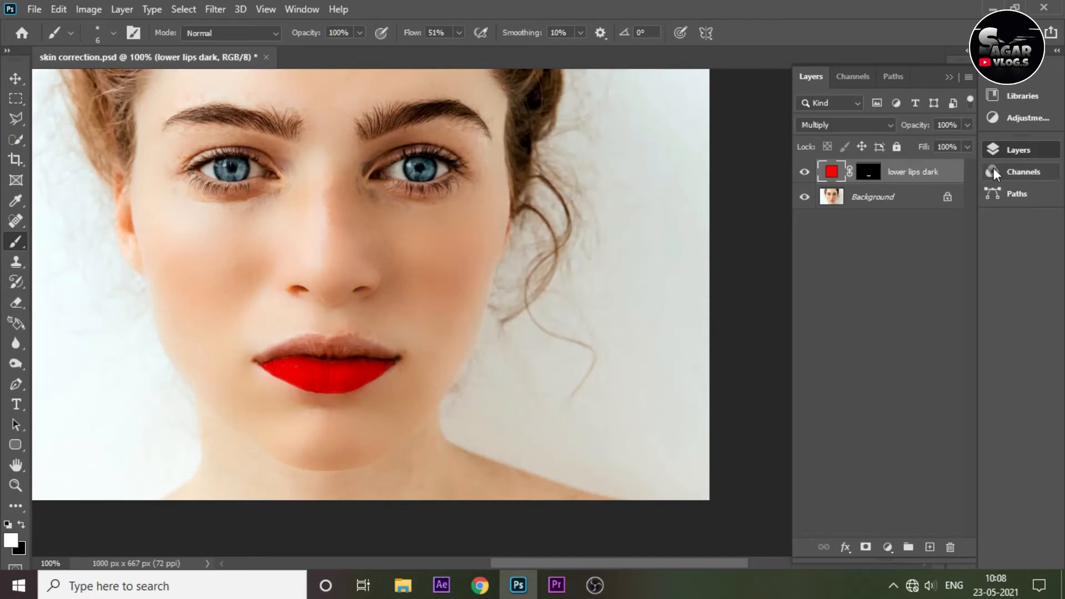
In the lower lips dark layer's Blend If settings, split the Underlying Layer white slider to 119 / 203.
{"action": "double_click", "coordinate": [952, 180]}
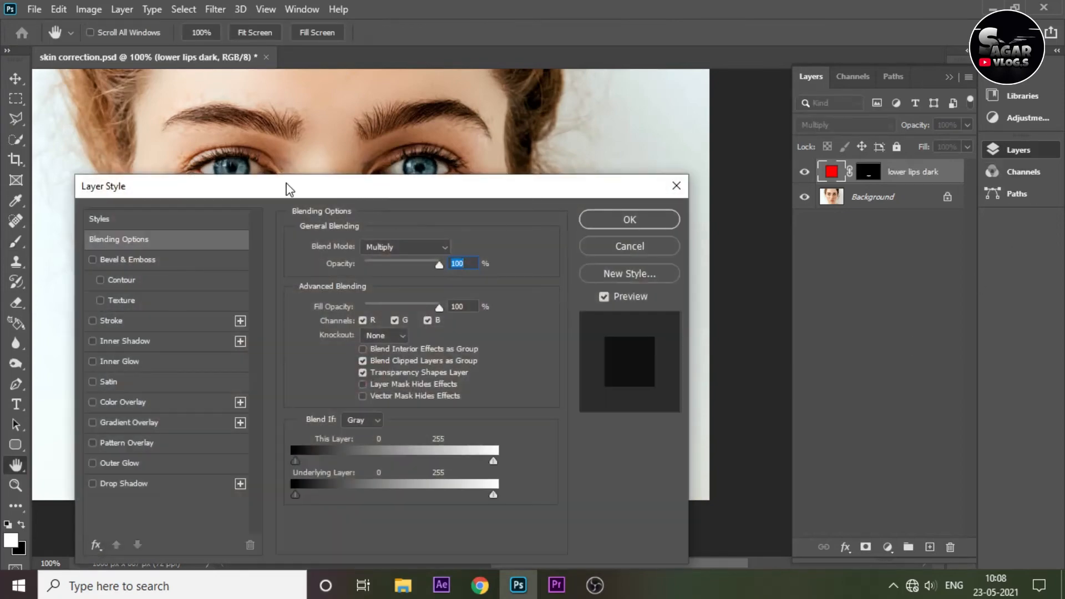
{"action": "left_click_drag", "start_coordinate": [222, 193], "coordinate": [571, 85]}
{"action": "left_click", "coordinate": [554, 157]}
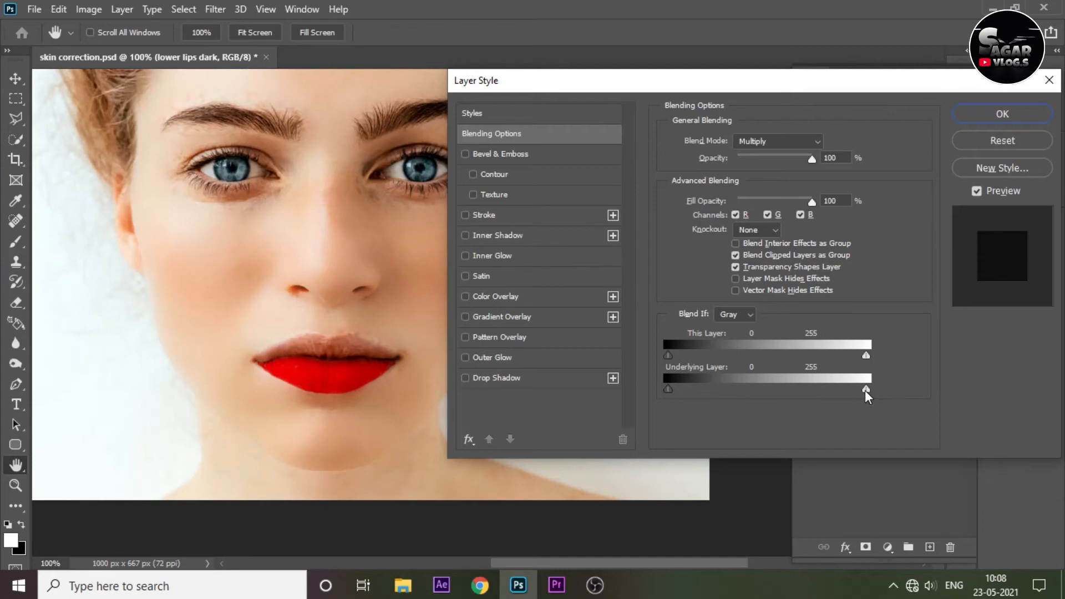
{"action": "left_click_drag", "start_coordinate": [866, 390], "coordinate": [764, 390]}
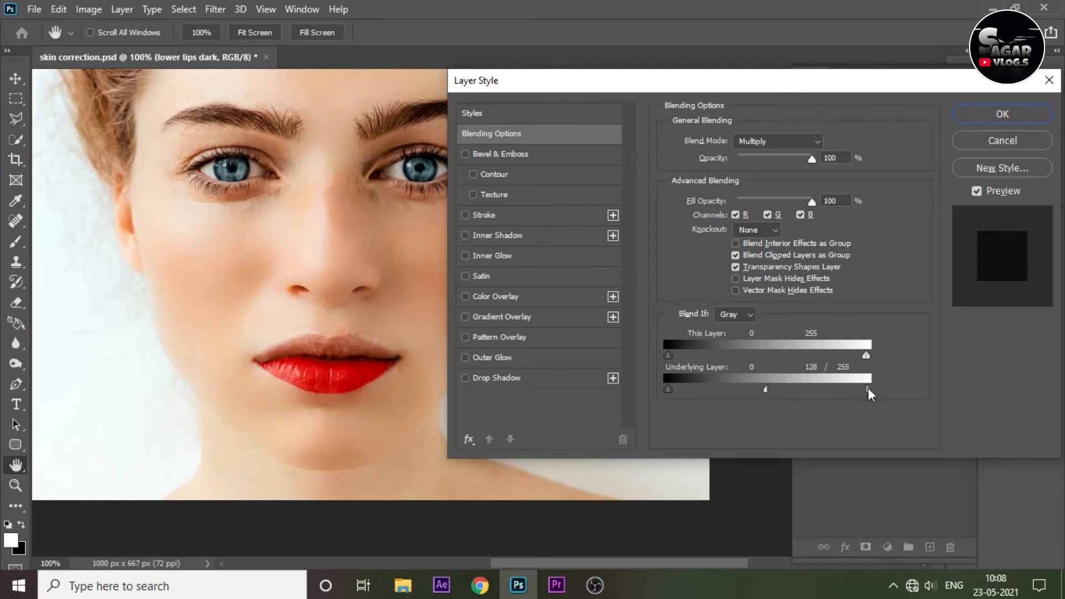
{"action": "left_click_drag", "start_coordinate": [868, 388], "coordinate": [833, 385]}
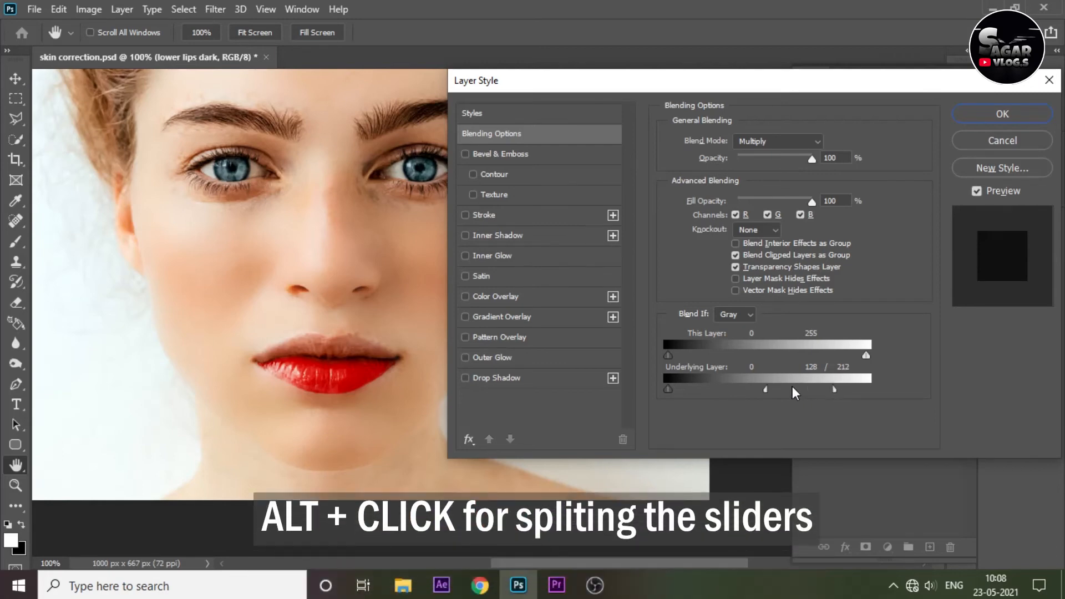
{"action": "mouse_move", "coordinate": [766, 390]}
{"action": "left_mouse_down"}
{"action": "mouse_move", "coordinate": [791, 389]}
{"action": "mouse_move", "coordinate": [761, 388]}
{"action": "left_mouse_up"}
{"action": "left_click_drag", "start_coordinate": [832, 391], "coordinate": [826, 392]}
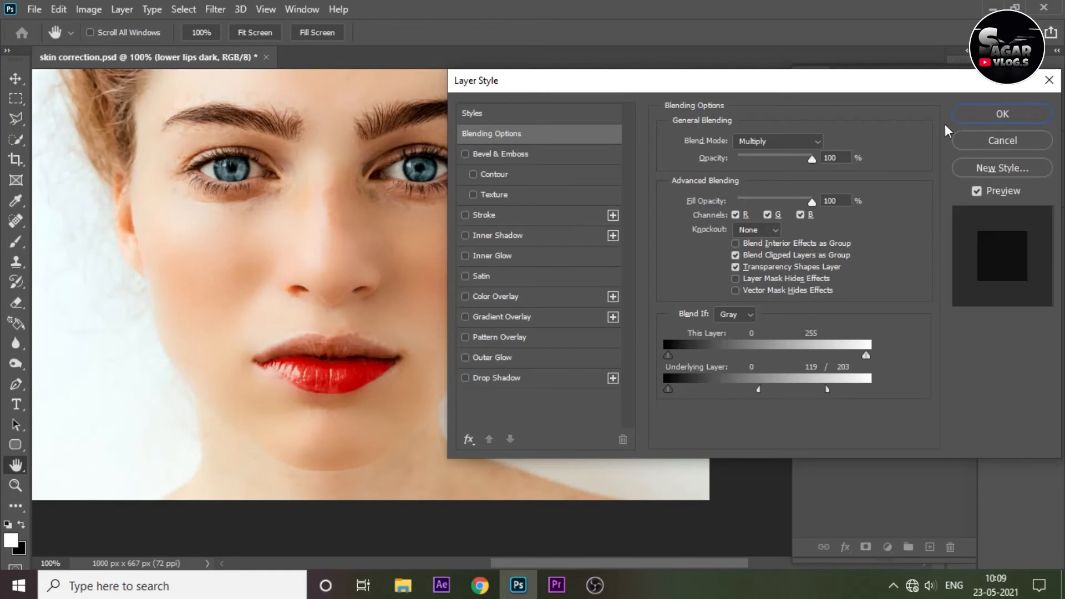
{"action": "left_click_drag", "start_coordinate": [922, 85], "coordinate": [901, 98]}
{"action": "left_click", "coordinate": [961, 129]}
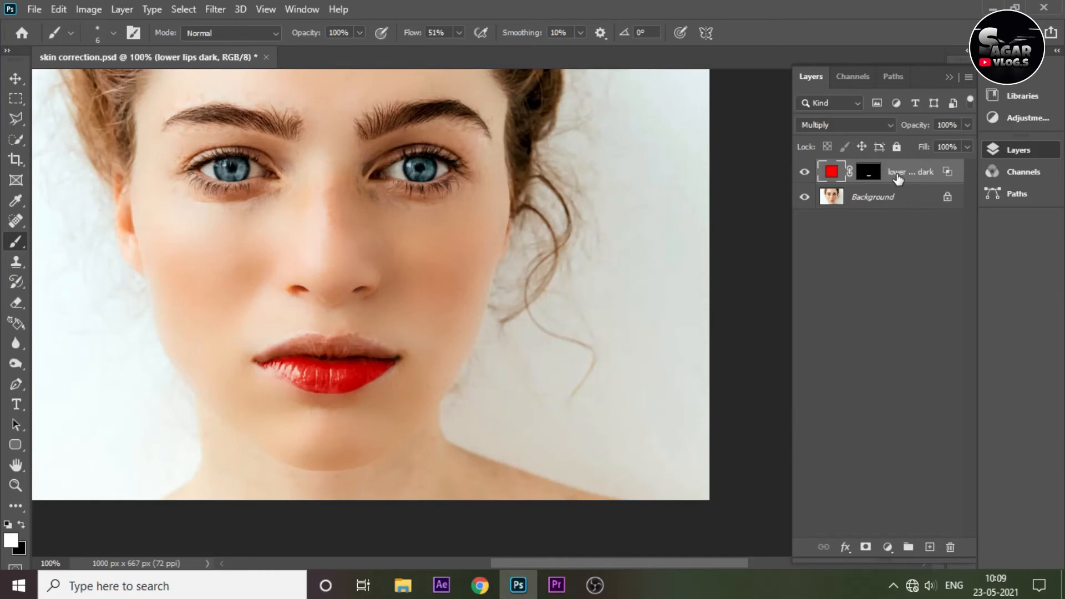
Duplicate the lower lips dark layer as "lower lips light" and set the copy's blend mode to Screen.
{"action": "key", "text": "ctrl+j"}
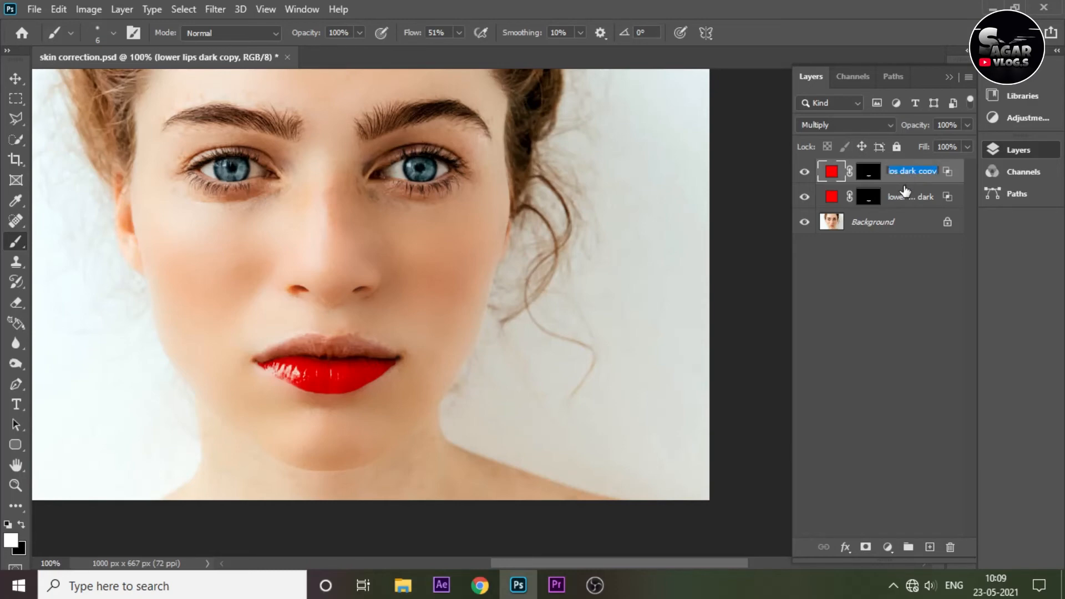
{"action": "type", "text": "lower lips light"}
{"action": "key", "text": "Return"}
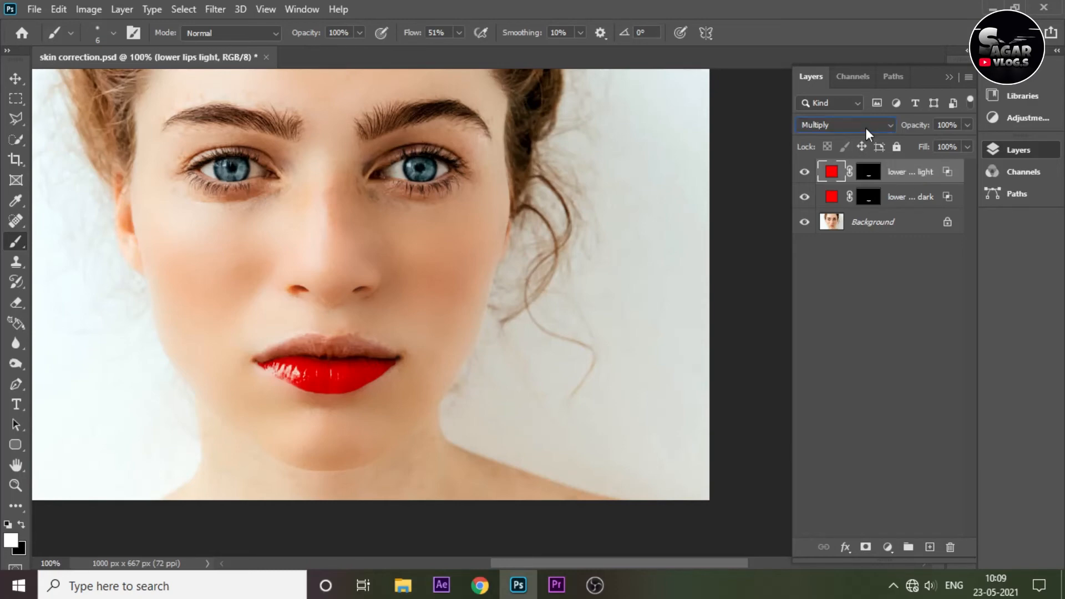
{"action": "left_click", "coordinate": [867, 134]}
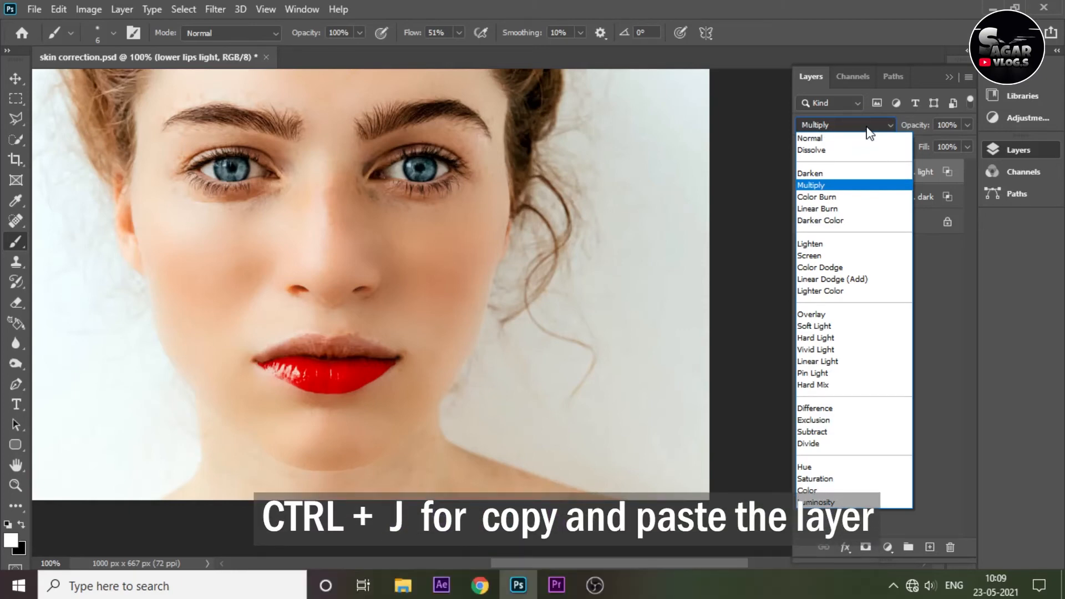
{"action": "left_click", "coordinate": [845, 256]}
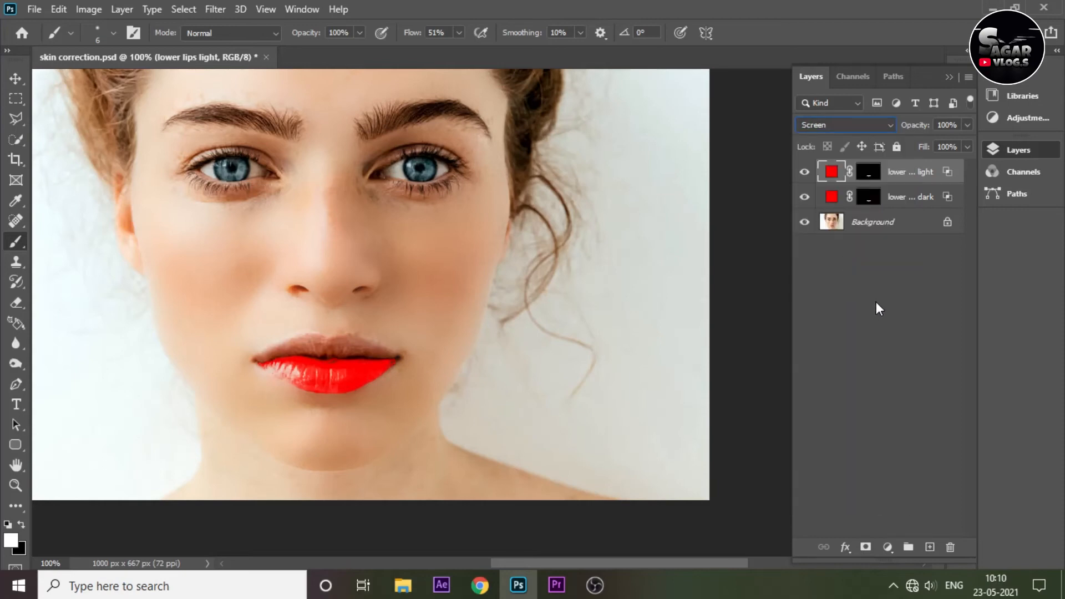
In the lower lips light layer's Blend If settings, reset the Underlying Layer white slider to 255 and split the black slider to 110 / 164.
{"action": "double_click", "coordinate": [947, 176]}
{"action": "left_click_drag", "start_coordinate": [551, 100], "coordinate": [549, 73]}
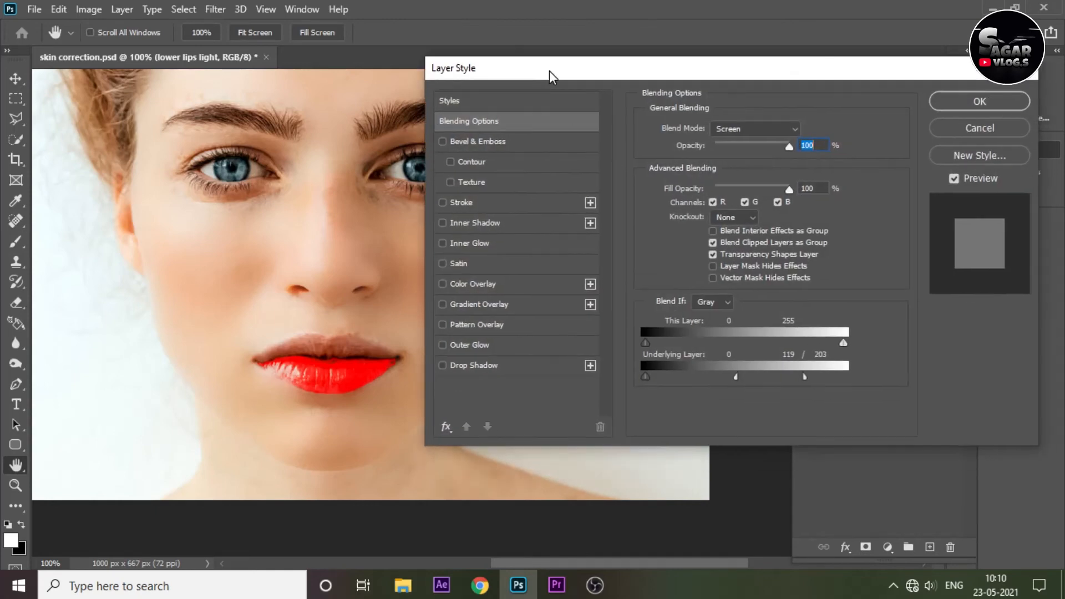
{"action": "left_click", "coordinate": [481, 119]}
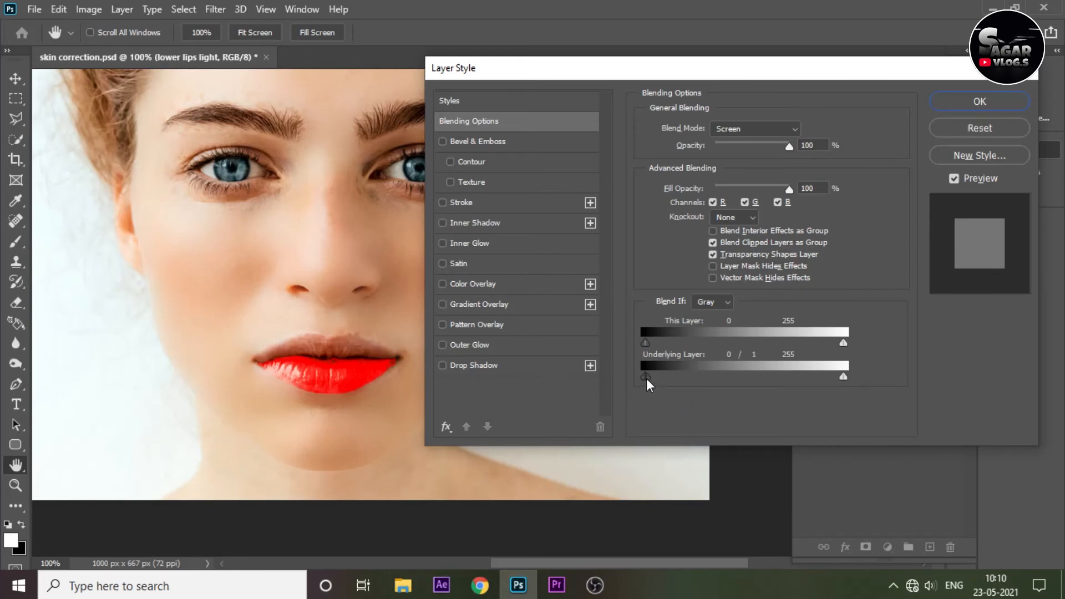
{"action": "mouse_move", "coordinate": [647, 378]}
{"action": "left_mouse_down"}
{"action": "mouse_move", "coordinate": [775, 381]}
{"action": "mouse_move", "coordinate": [667, 383]}
{"action": "left_mouse_up"}
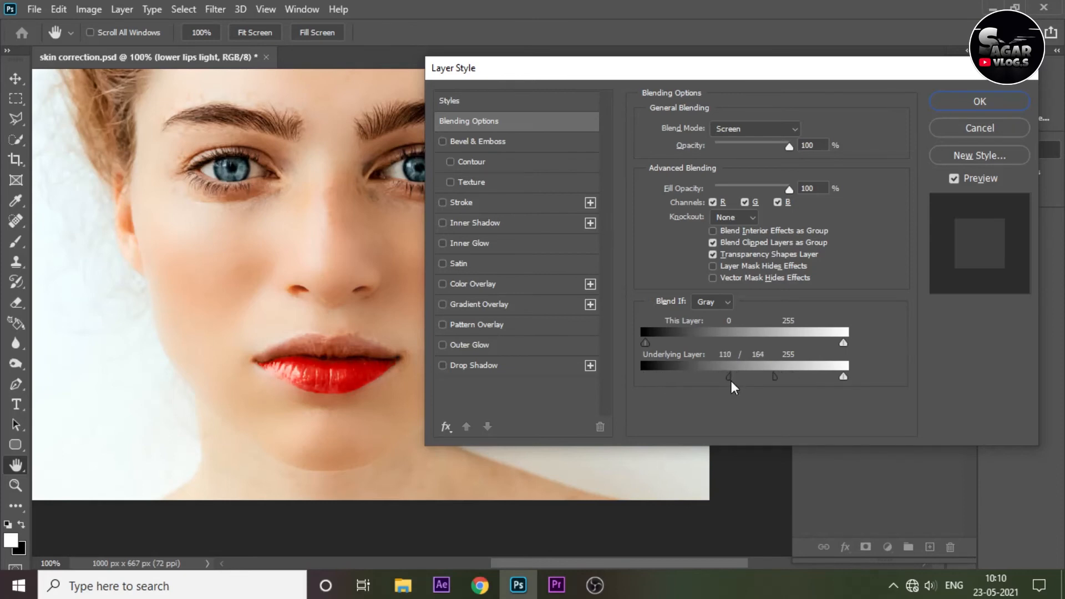
{"action": "left_click", "coordinate": [980, 101]}
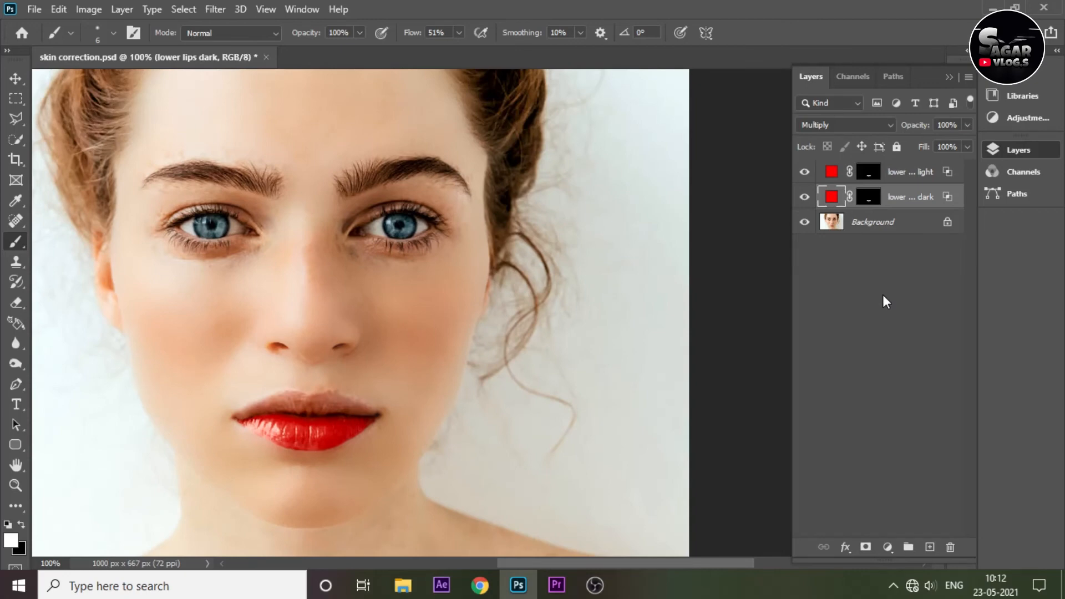
Duplicate the lower lips dark layer, place the copy directly above the Background, and set its blend mode to Screen.
{"action": "key", "text": "ctrl+j"}
{"action": "left_click_drag", "start_coordinate": [904, 198], "coordinate": [906, 232]}
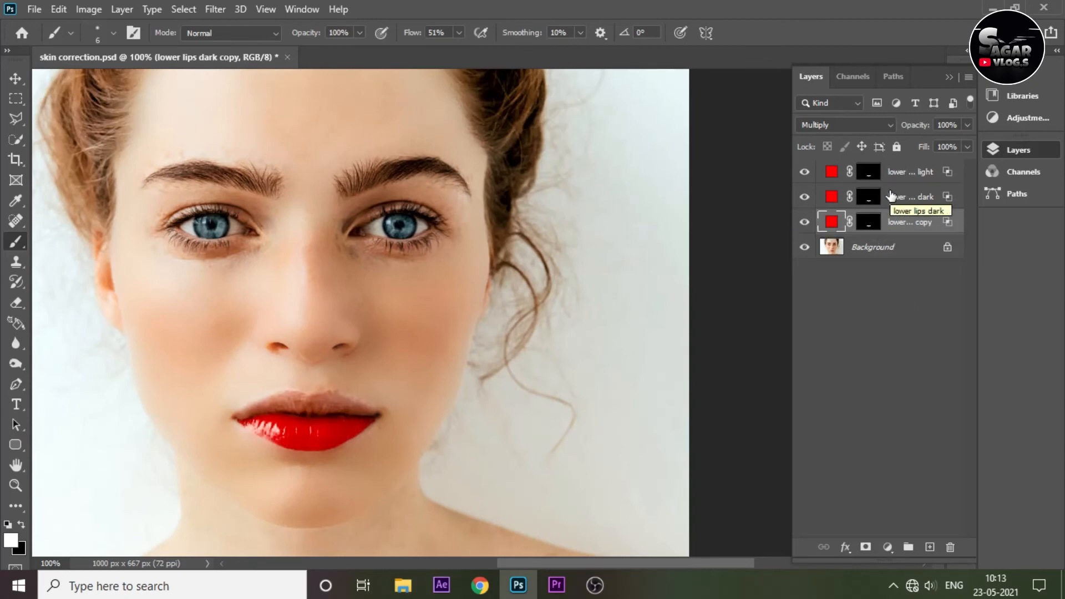
{"action": "left_click", "coordinate": [856, 126]}
{"action": "left_click", "coordinate": [857, 126]}
{"action": "left_click", "coordinate": [857, 124]}
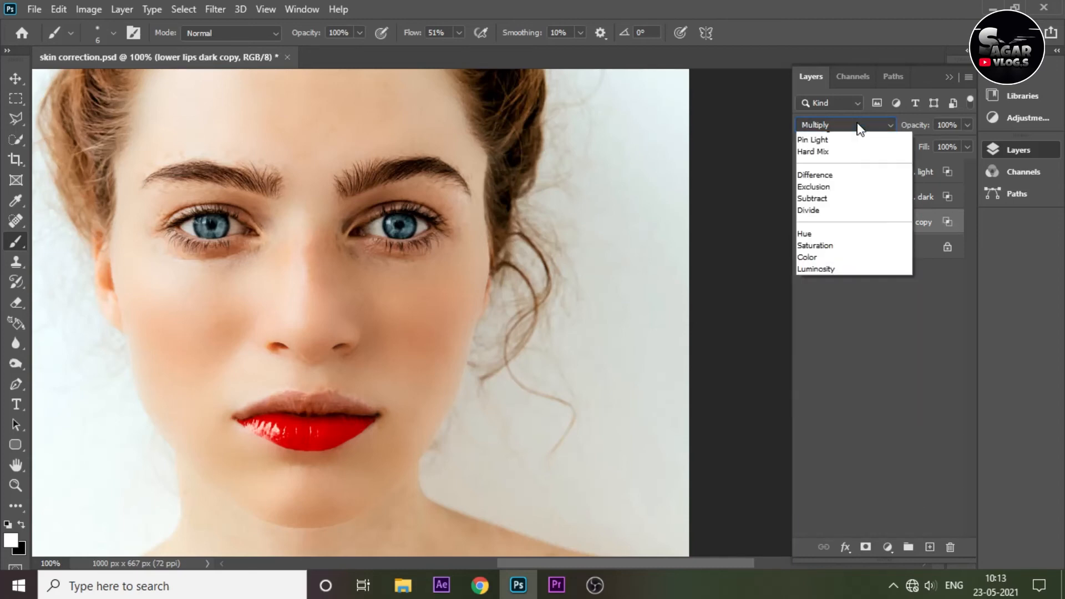
{"action": "left_click", "coordinate": [830, 255]}
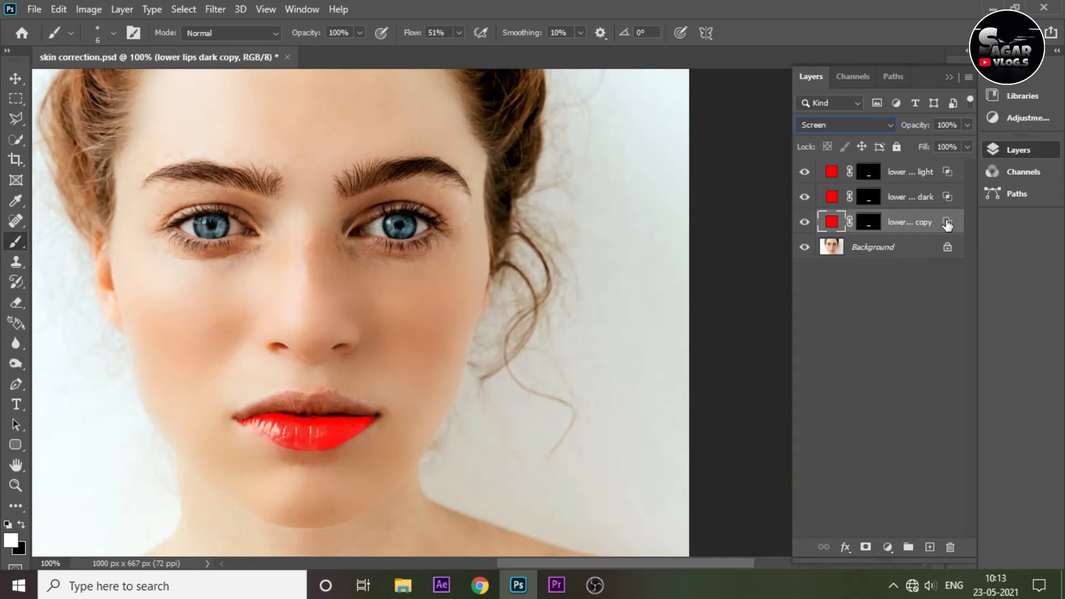
In the lower lips dark copy's Blend If settings, set the Underlying Layer sliders to 118 / 242 for black and 255 for white.
{"action": "double_click", "coordinate": [945, 222]}
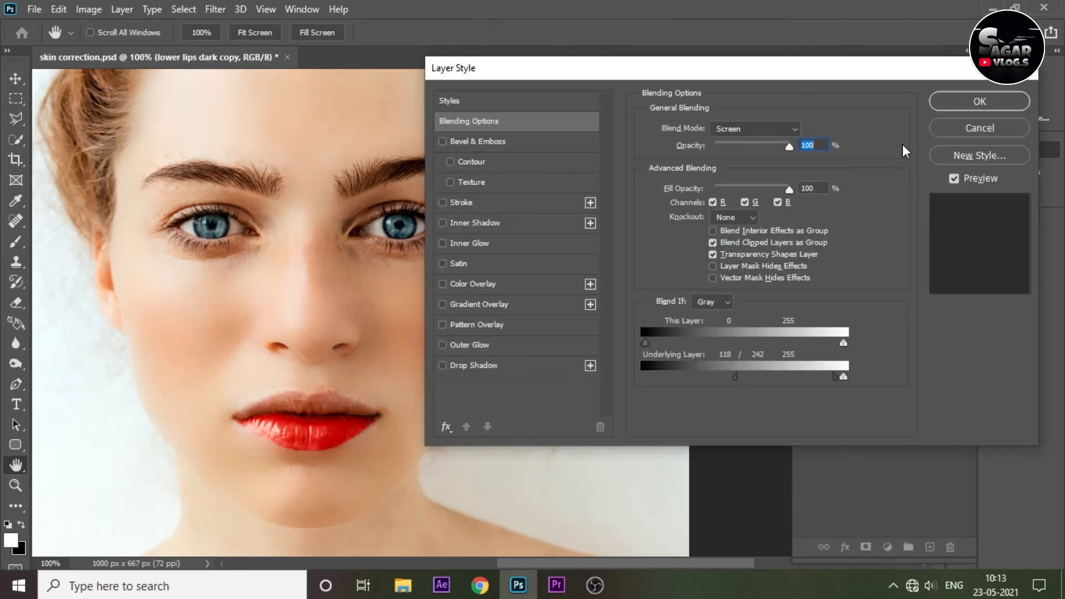
{"action": "key", "text": "Return"}
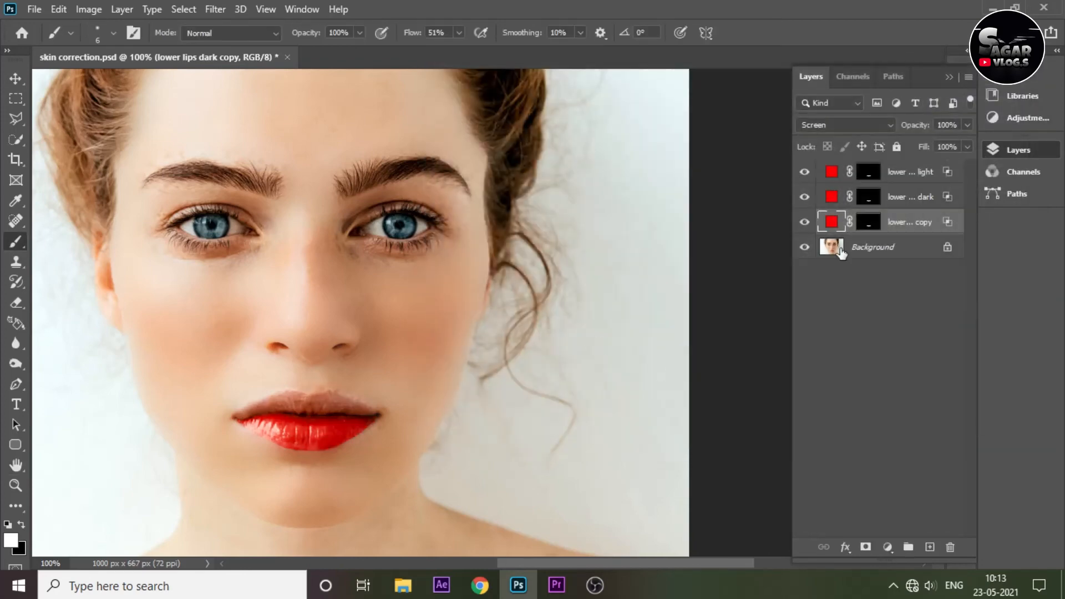
Try different saturation and brightness values for the lower lips dark copy's red fill color.
{"action": "double_click", "coordinate": [832, 222]}
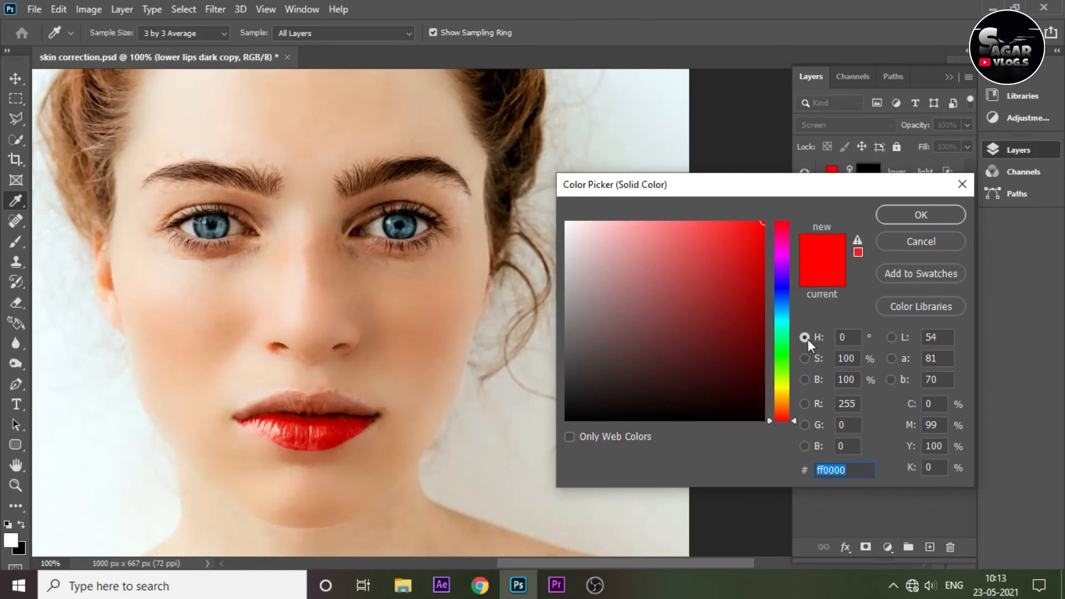
{"action": "left_click", "coordinate": [804, 358]}
{"action": "left_click_drag", "start_coordinate": [778, 230], "coordinate": [832, 195]}
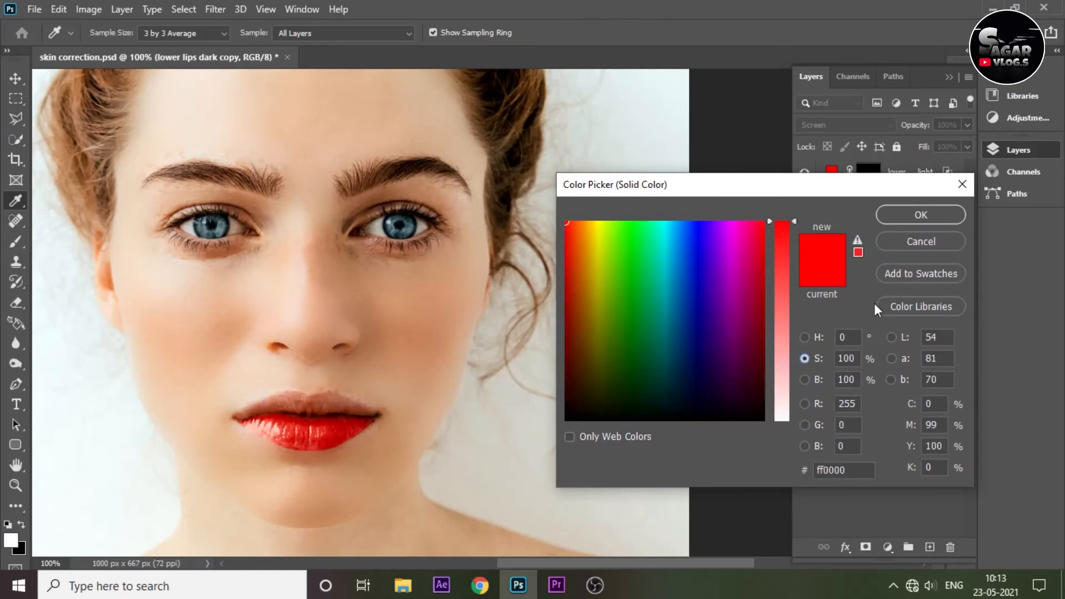
{"action": "left_click", "coordinate": [805, 380]}
{"action": "left_click_drag", "start_coordinate": [780, 229], "coordinate": [834, 205]}
{"action": "left_click", "coordinate": [900, 218]}
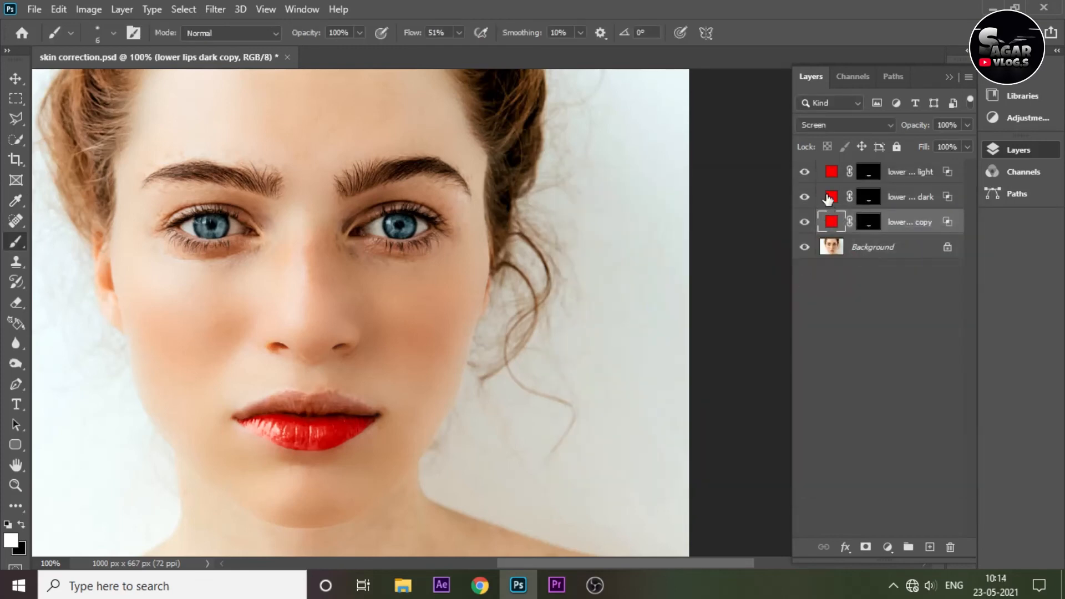
Shift the fill colors of the lower lips dark and lower lips light layers from pure red toward a pinkish crimson.
{"action": "double_click", "coordinate": [830, 198]}
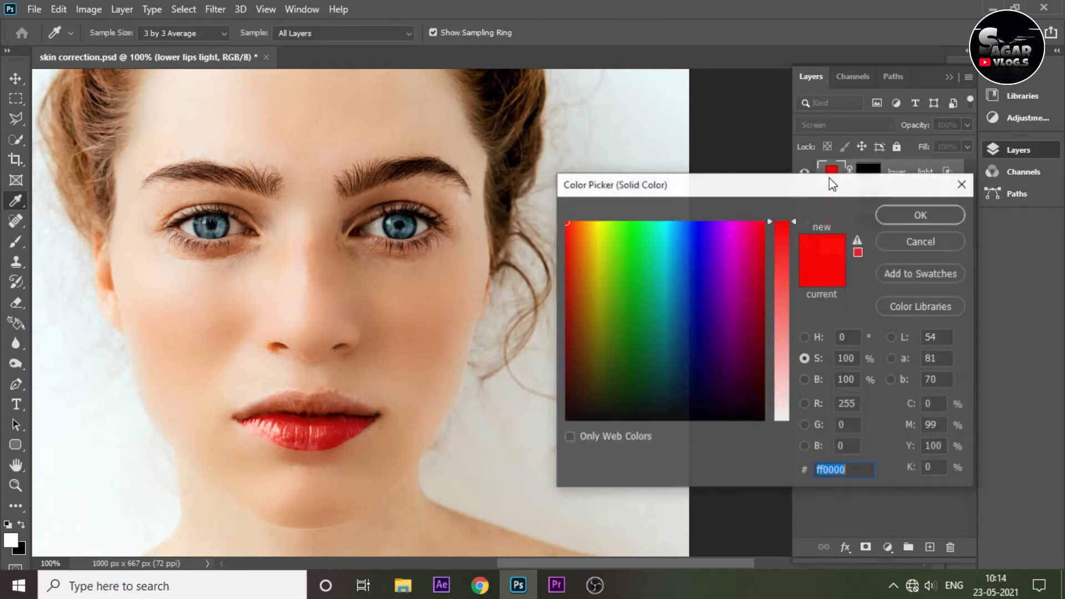
{"action": "left_click", "coordinate": [804, 338]}
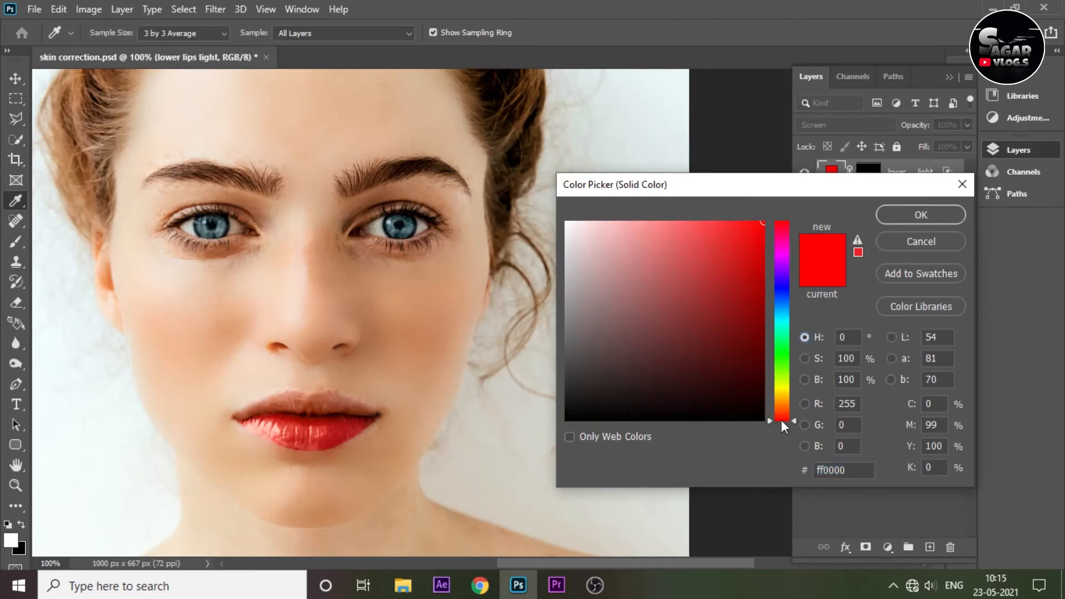
{"action": "left_click_drag", "start_coordinate": [781, 420], "coordinate": [797, 231]}
{"action": "left_click", "coordinate": [804, 359]}
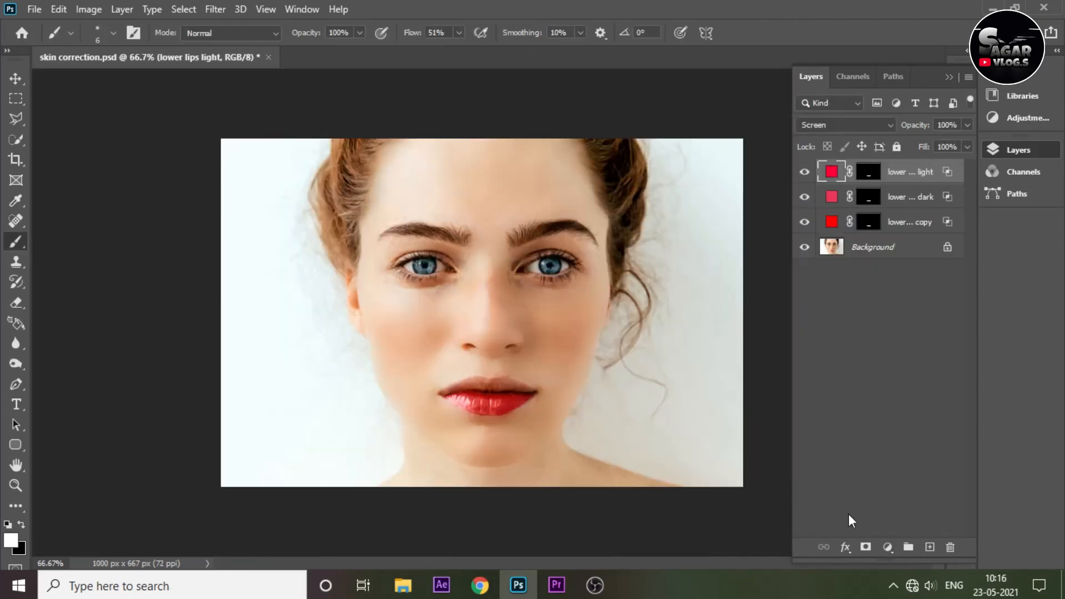
Add a Solid Color fill layer in ff0000 above the lower lips layers, checking it against the lower lips dark copy's color.
{"action": "left_click", "coordinate": [888, 547]}
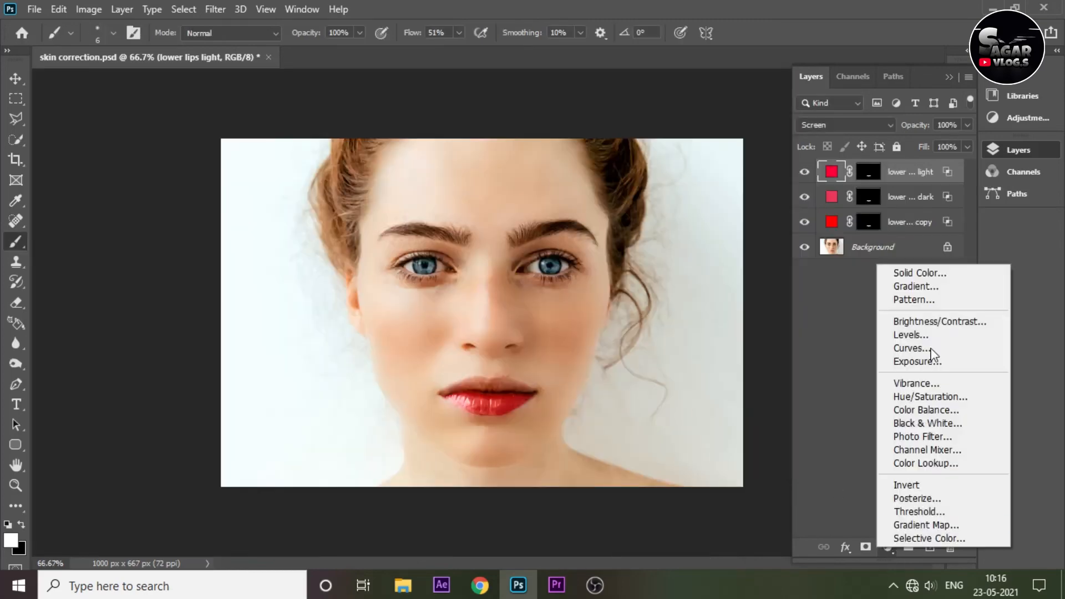
{"action": "left_click", "coordinate": [929, 272]}
{"action": "left_click", "coordinate": [805, 337]}
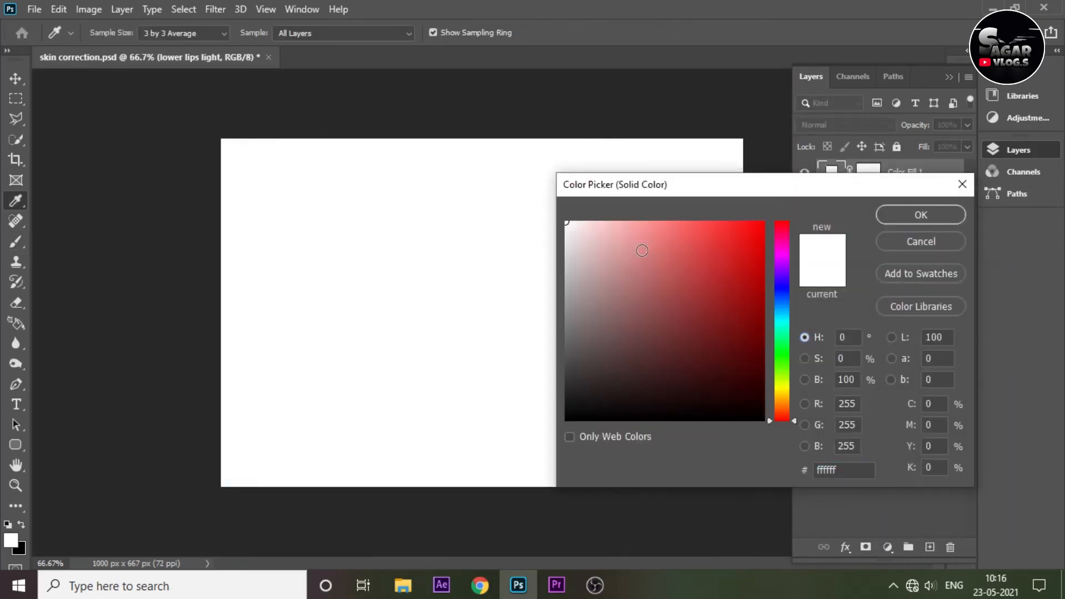
{"action": "left_click", "coordinate": [764, 222]}
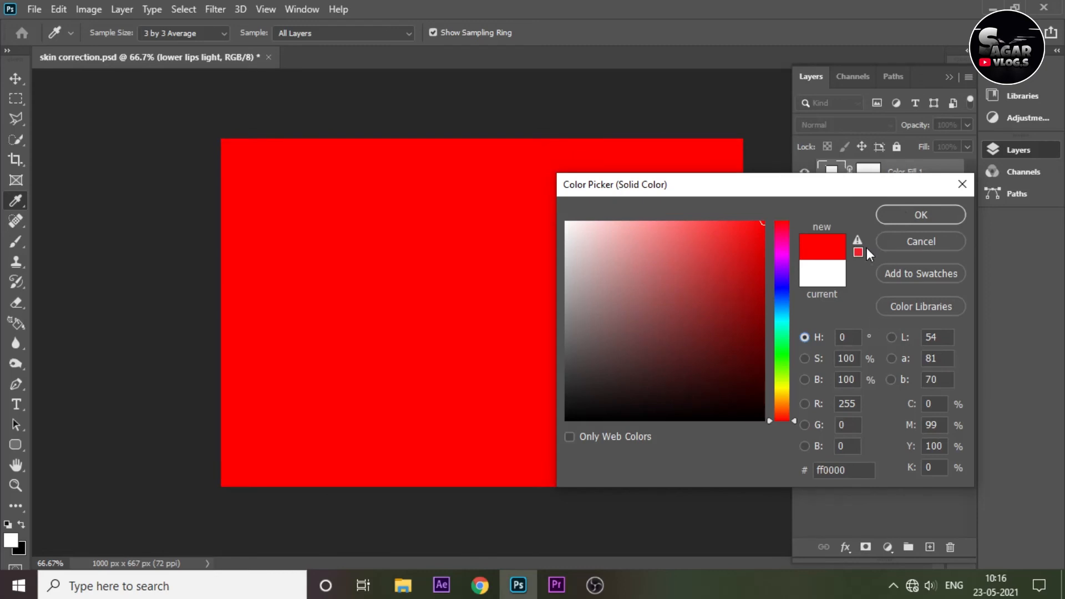
{"action": "left_click", "coordinate": [907, 218]}
{"action": "double_click", "coordinate": [832, 252]}
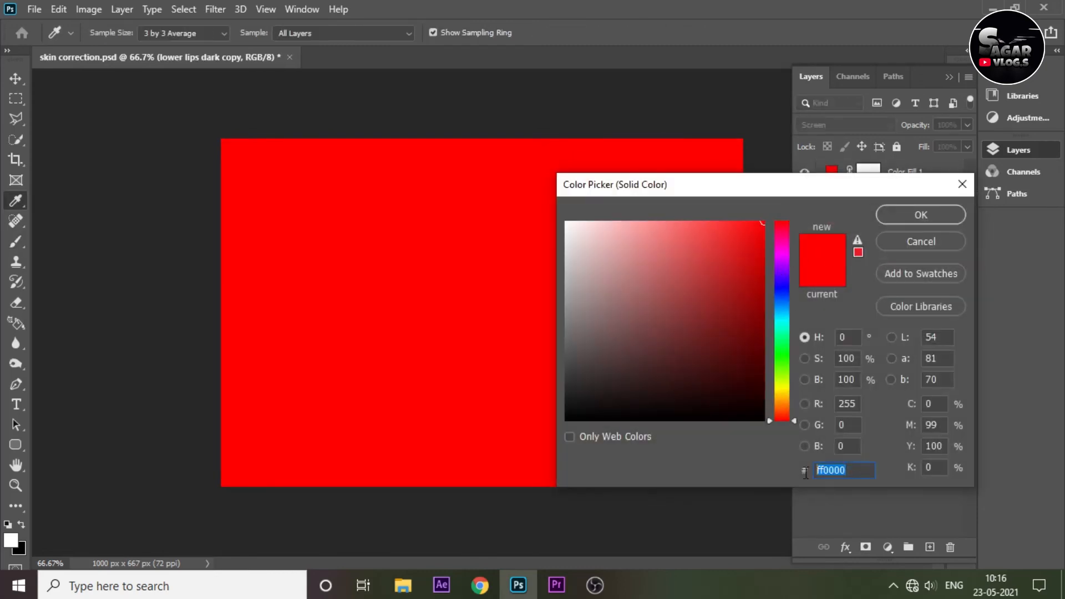
{"action": "left_click", "coordinate": [912, 215]}
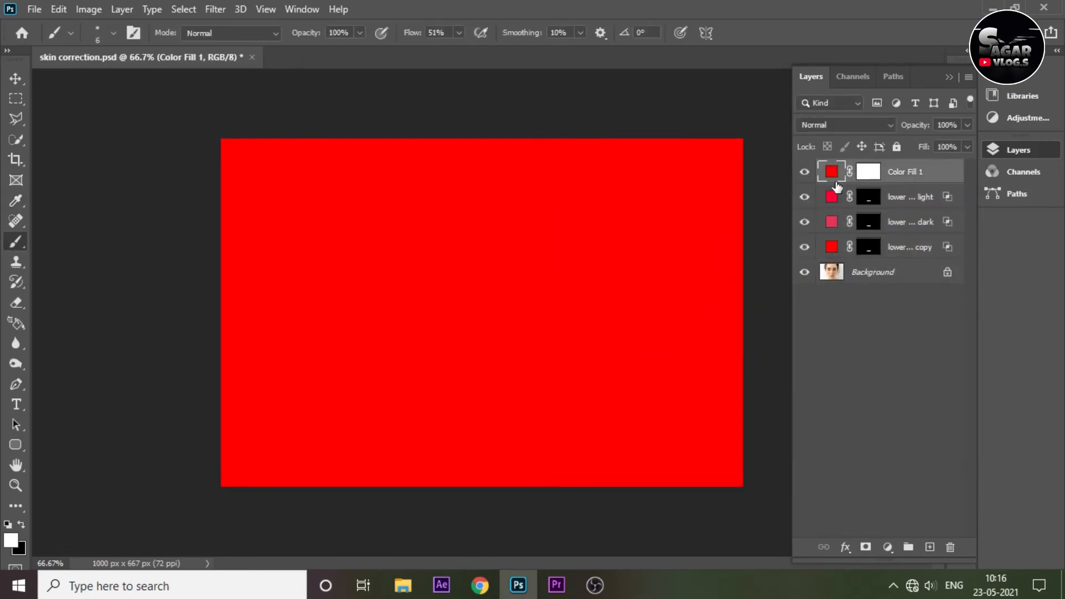
Set the new red fill layer's blend mode to Multiply and invert its mask to black.
{"action": "left_click", "coordinate": [846, 125]}
{"action": "left_click", "coordinate": [873, 176]}
{"action": "key", "text": "ctrl+i"}
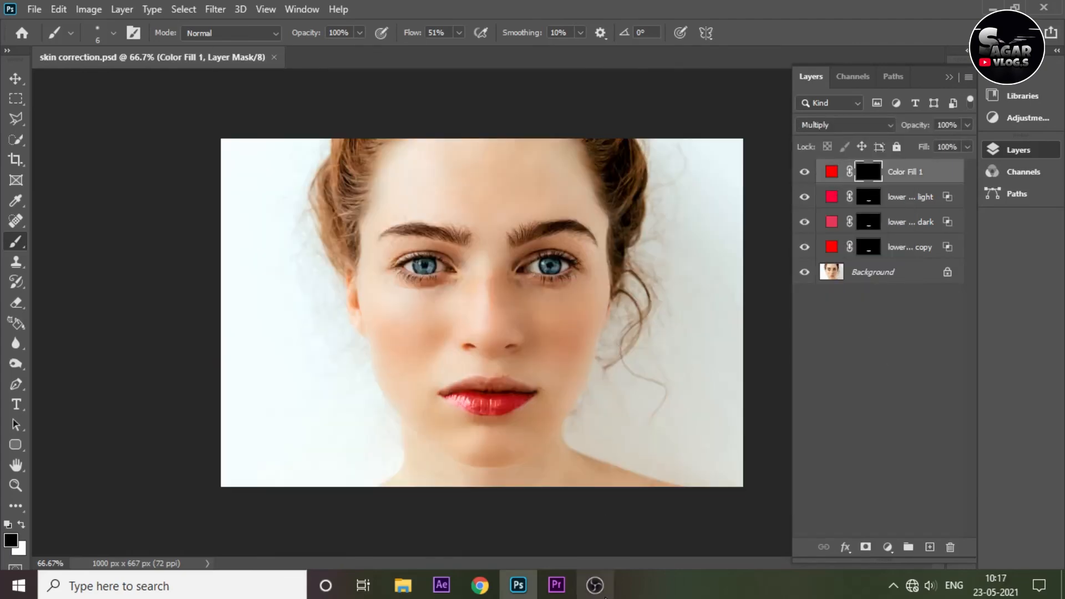
Outline the upper lip in white on the Color Fill 1 mask with a size 4 brush at 70% flow.
{"action": "key", "text": "v"}
{"action": "left_click", "coordinate": [21, 524]}
{"action": "left_click", "coordinate": [15, 241]}
{"action": "left_click", "coordinate": [458, 33]}
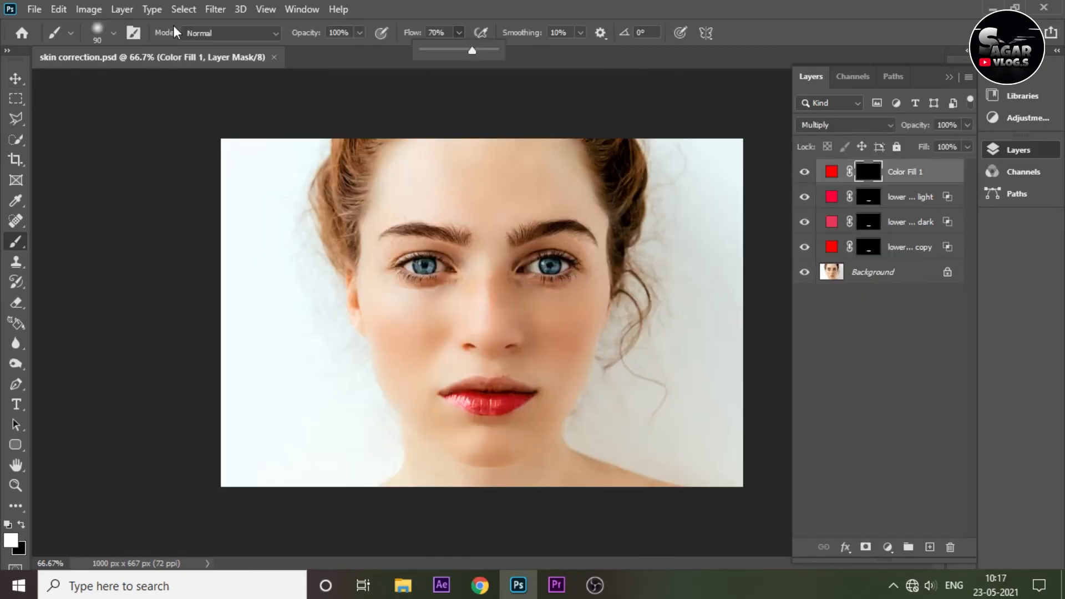
{"action": "left_click", "coordinate": [113, 33]}
{"action": "left_click", "coordinate": [113, 33]}
{"action": "key", "text": "ctrl+plus"}
{"action": "key", "text": "ctrl+plus"}
{"action": "key", "text": "ctrl+plus"}
{"action": "left_click_drag", "start_coordinate": [549, 526], "coordinate": [502, 282]}
{"action": "key", "text": "bracketleft"}
{"action": "key", "text": "bracketleft"}
{"action": "key", "text": "bracketleft"}
{"action": "key", "text": "bracketleft"}
{"action": "key", "text": "bracketleft"}
{"action": "key", "text": "bracketleft"}
{"action": "key", "text": "bracketleft"}
{"action": "key", "text": "bracketleft"}
{"action": "key", "text": "bracketleft"}
{"action": "key", "text": "bracketleft"}
{"action": "key", "text": "bracketleft"}
{"action": "key", "text": "bracketleft"}
{"action": "key", "text": "bracketleft"}
{"action": "key", "text": "bracketleft"}
{"action": "mouse_move", "coordinate": [244, 363]}
{"action": "left_mouse_down"}
{"action": "mouse_move", "coordinate": [384, 303]}
{"action": "mouse_move", "coordinate": [424, 302]}
{"action": "mouse_move", "coordinate": [450, 312]}
{"action": "mouse_move", "coordinate": [526, 307]}
{"action": "mouse_move", "coordinate": [657, 360]}
{"action": "mouse_move", "coordinate": [397, 375]}
{"action": "mouse_move", "coordinate": [245, 367]}
{"action": "mouse_move", "coordinate": [251, 377]}
{"action": "mouse_move", "coordinate": [305, 366]}
{"action": "mouse_move", "coordinate": [319, 347]}
{"action": "mouse_move", "coordinate": [317, 362]}
{"action": "mouse_move", "coordinate": [304, 364]}
{"action": "mouse_move", "coordinate": [368, 354]}
{"action": "mouse_move", "coordinate": [658, 367]}
{"action": "left_mouse_up"}
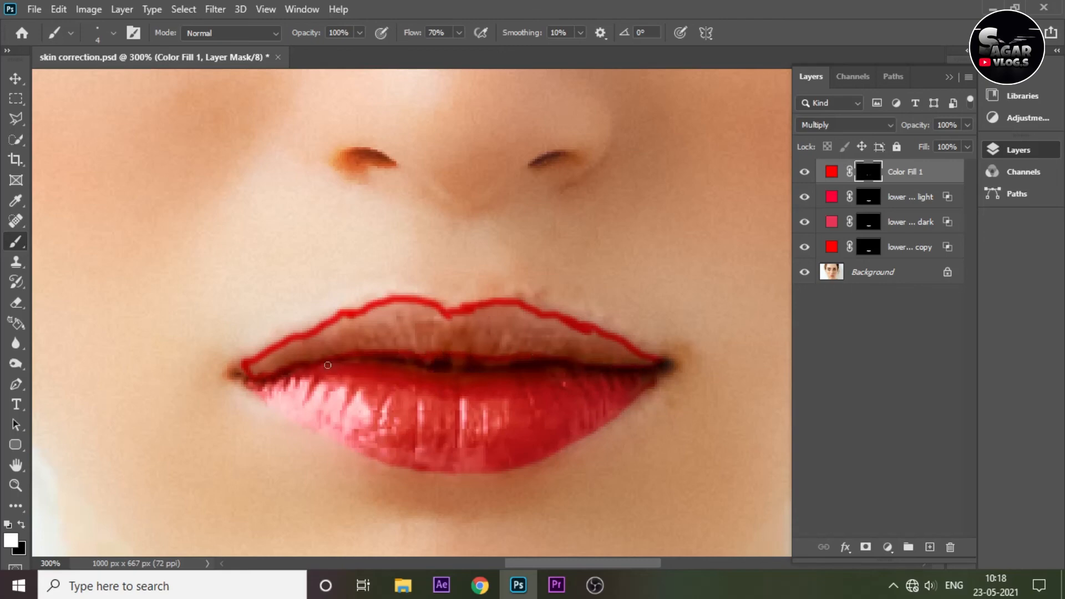
Fill the inside of the outlined upper lip in white on the mask, using larger and smaller brush sizes.
{"action": "key", "text": "bracketright"}
{"action": "key", "text": "bracketright"}
{"action": "key", "text": "bracketright"}
{"action": "key", "text": "bracketright"}
{"action": "key", "text": "bracketright"}
{"action": "mouse_move", "coordinate": [382, 319]}
{"action": "left_mouse_down"}
{"action": "mouse_move", "coordinate": [499, 338]}
{"action": "mouse_move", "coordinate": [533, 319]}
{"action": "mouse_move", "coordinate": [622, 350]}
{"action": "mouse_move", "coordinate": [583, 358]}
{"action": "left_mouse_up"}
{"action": "key", "text": "bracketleft"}
{"action": "key", "text": "bracketleft"}
{"action": "key", "text": "bracketleft"}
{"action": "key", "text": "bracketleft"}
{"action": "key", "text": "bracketleft"}
{"action": "mouse_move", "coordinate": [424, 338]}
{"action": "left_mouse_down"}
{"action": "mouse_move", "coordinate": [373, 316]}
{"action": "mouse_move", "coordinate": [436, 316]}
{"action": "mouse_move", "coordinate": [400, 305]}
{"action": "mouse_move", "coordinate": [355, 322]}
{"action": "mouse_move", "coordinate": [448, 338]}
{"action": "mouse_move", "coordinate": [280, 359]}
{"action": "mouse_move", "coordinate": [354, 319]}
{"action": "mouse_move", "coordinate": [393, 335]}
{"action": "mouse_move", "coordinate": [351, 304]}
{"action": "mouse_move", "coordinate": [430, 290]}
{"action": "mouse_move", "coordinate": [573, 311]}
{"action": "mouse_move", "coordinate": [622, 336]}
{"action": "left_mouse_up"}
Refine the upper lip's peak and center edge on the mask with a size 6 brush, alternating black and white.
{"action": "key", "text": "bracketright"}
{"action": "key", "text": "bracketright"}
{"action": "key", "text": "x"}
{"action": "left_click_drag", "start_coordinate": [394, 300], "coordinate": [474, 300]}
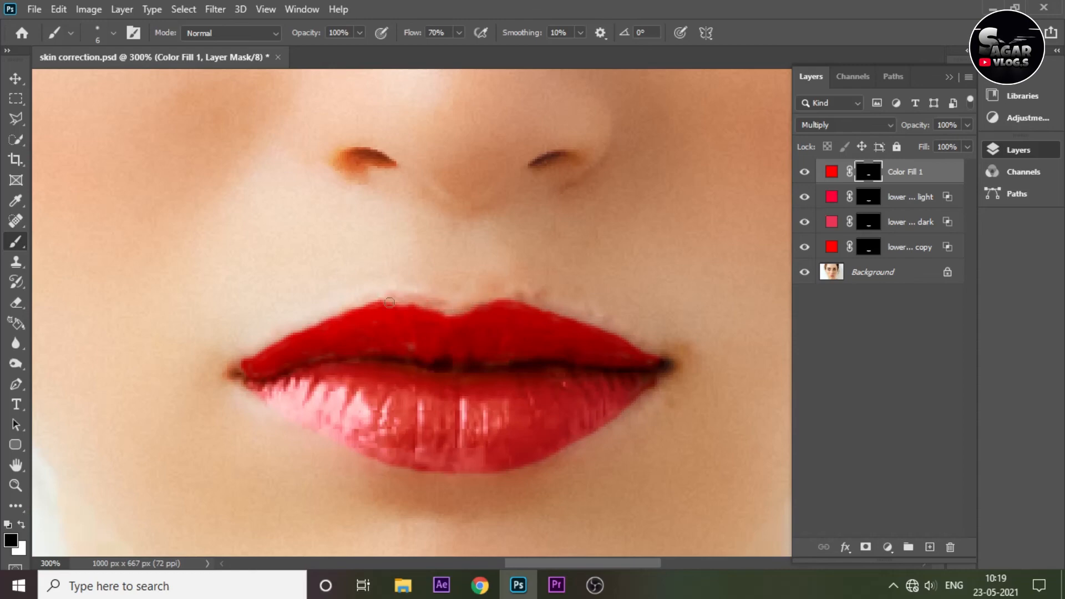
{"action": "key", "text": "x"}
{"action": "mouse_move", "coordinate": [377, 305]}
{"action": "left_mouse_down"}
{"action": "mouse_move", "coordinate": [439, 302]}
{"action": "mouse_move", "coordinate": [475, 318]}
{"action": "left_mouse_up"}
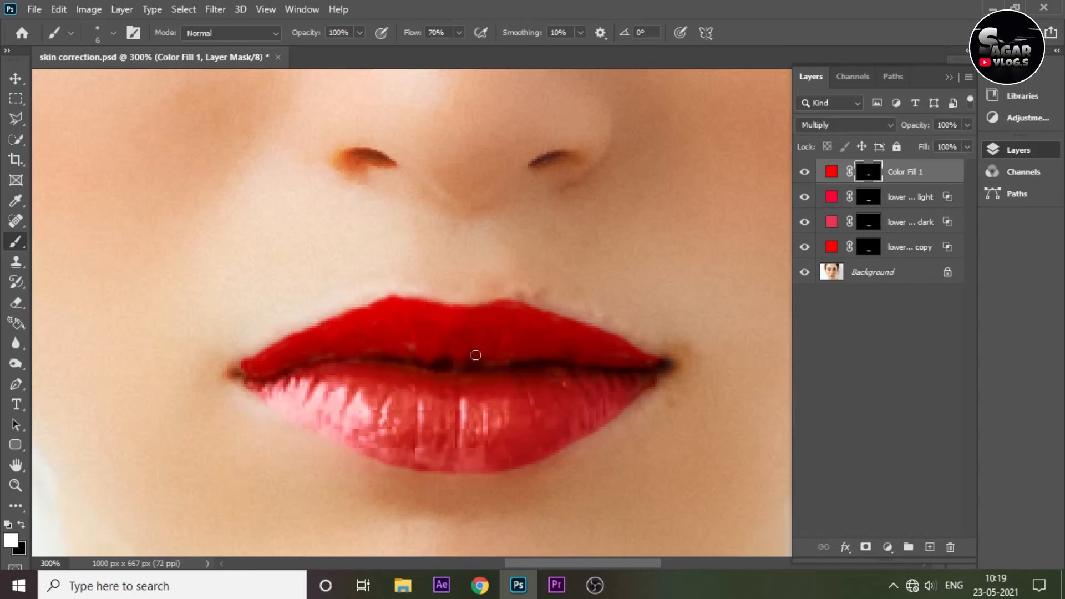
{"action": "key", "text": "x"}
{"action": "mouse_move", "coordinate": [391, 302]}
{"action": "left_mouse_down"}
{"action": "mouse_move", "coordinate": [427, 318]}
{"action": "mouse_move", "coordinate": [454, 319]}
{"action": "mouse_move", "coordinate": [420, 313]}
{"action": "mouse_move", "coordinate": [423, 322]}
{"action": "mouse_move", "coordinate": [390, 300]}
{"action": "mouse_move", "coordinate": [522, 314]}
{"action": "mouse_move", "coordinate": [467, 340]}
{"action": "mouse_move", "coordinate": [463, 328]}
{"action": "mouse_move", "coordinate": [411, 325]}
{"action": "mouse_move", "coordinate": [387, 308]}
{"action": "mouse_move", "coordinate": [388, 286]}
{"action": "mouse_move", "coordinate": [364, 296]}
{"action": "mouse_move", "coordinate": [427, 293]}
{"action": "mouse_move", "coordinate": [540, 342]}
{"action": "mouse_move", "coordinate": [371, 296]}
{"action": "mouse_move", "coordinate": [417, 285]}
{"action": "mouse_move", "coordinate": [384, 305]}
{"action": "mouse_move", "coordinate": [375, 292]}
{"action": "mouse_move", "coordinate": [409, 298]}
{"action": "left_mouse_up"}
{"action": "key", "text": "x"}
{"action": "key", "text": "x"}
{"action": "key", "text": "x"}
{"action": "key", "text": "x"}
{"action": "left_click_drag", "start_coordinate": [376, 294], "coordinate": [394, 288]}
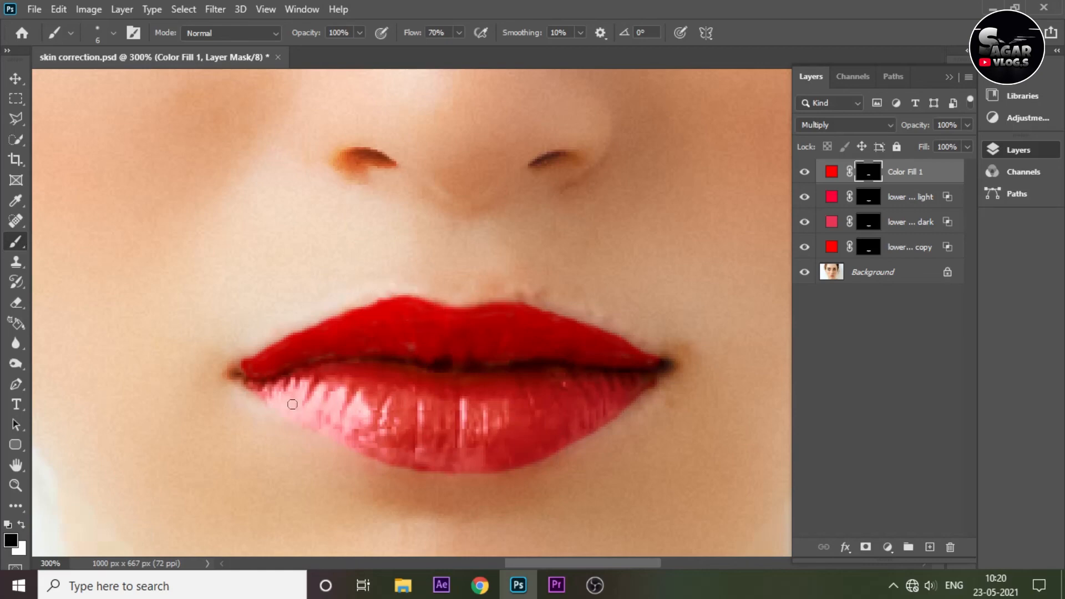
{"action": "key", "text": "x"}
{"action": "key", "text": "ctrl+0"}
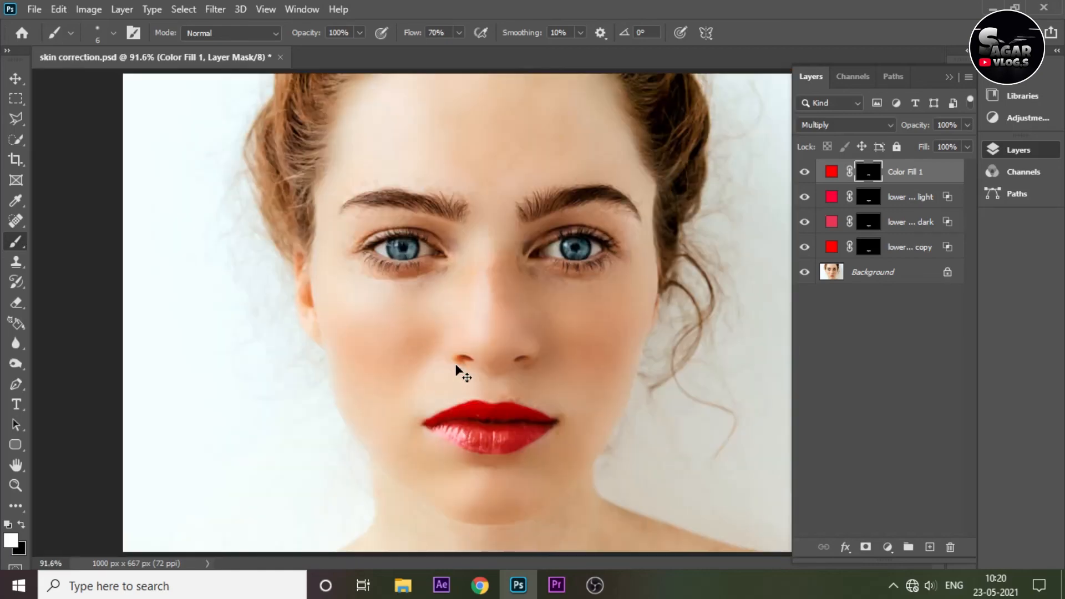
Repaint the upper lip's edge on the mask from the right-hand peak to the right mouth corner.
{"action": "key", "text": "ctrl+plus"}
{"action": "key", "text": "ctrl+plus"}
{"action": "key", "text": "ctrl+plus"}
{"action": "key", "text": "ctrl+plus"}
{"action": "left_click_drag", "start_coordinate": [400, 392], "coordinate": [189, 77]}
{"action": "mouse_move", "coordinate": [383, 283]}
{"action": "left_mouse_down"}
{"action": "mouse_move", "coordinate": [415, 283]}
{"action": "mouse_move", "coordinate": [397, 293]}
{"action": "mouse_move", "coordinate": [565, 355]}
{"action": "left_mouse_up"}
{"action": "key", "text": "ctrl+z"}
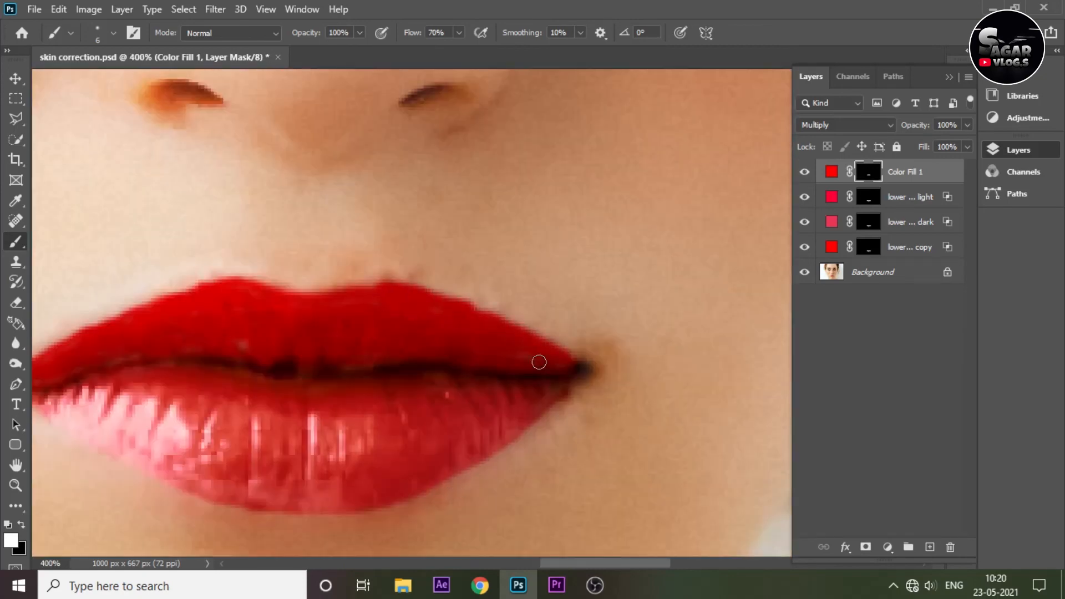
{"action": "left_click_drag", "start_coordinate": [414, 291], "coordinate": [583, 372]}
{"action": "key", "text": "ctrl+minus"}
{"action": "key", "text": "ctrl+minus"}
{"action": "key", "text": "x"}
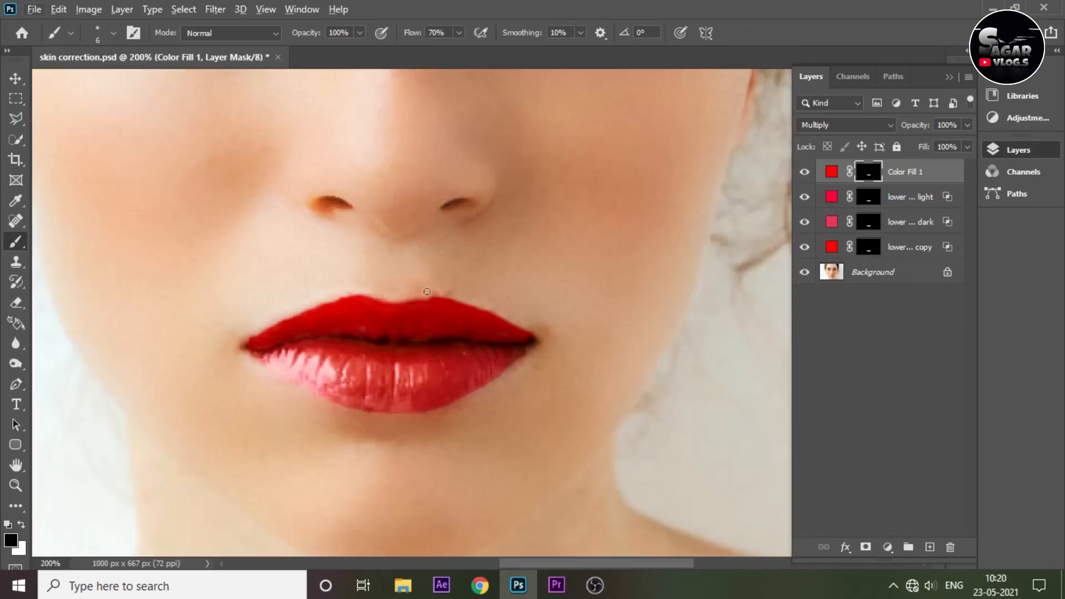
Reshape the right-hand peak of the upper lip on the mask with the size 6 brush in black and white.
{"action": "key", "text": "ctrl+plus"}
{"action": "key", "text": "ctrl+plus"}
{"action": "key", "text": "ctrl+plus"}
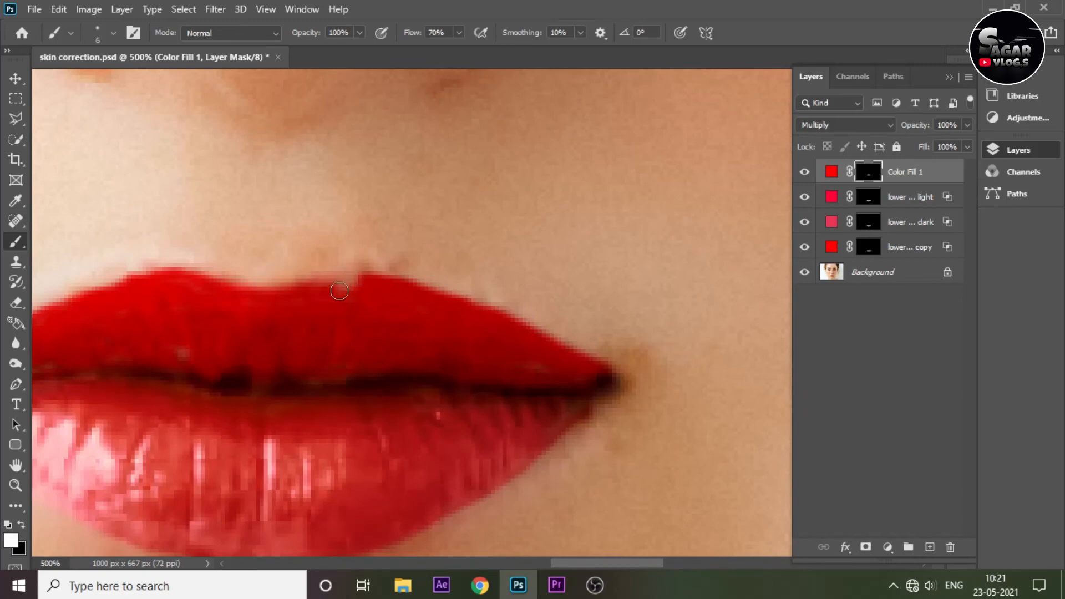
{"action": "key", "text": "ctrl+minus"}
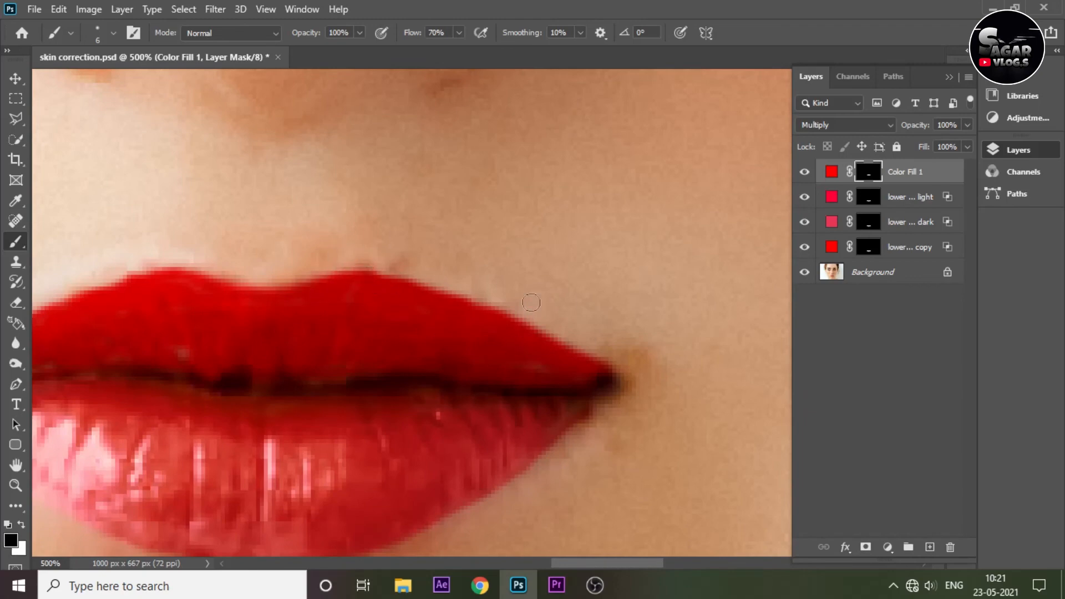
{"action": "key", "text": "x"}
{"action": "key", "text": "ctrl+0"}
{"action": "key", "text": "ctrl+minus"}
{"action": "key", "text": "ctrl+minus"}
{"action": "key", "text": "ctrl+minus"}
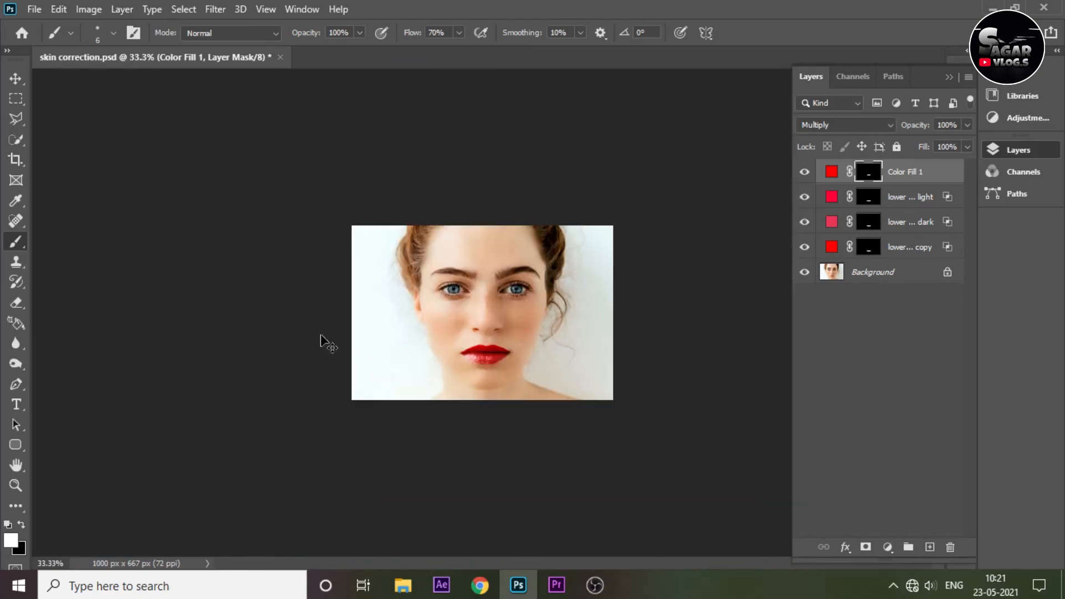
Rename the Color Fill 1 layer as "upper lips dark".
{"action": "key", "text": "ctrl+plus"}
{"action": "key", "text": "ctrl+plus"}
{"action": "key", "text": "ctrl+plus"}
{"action": "double_click", "coordinate": [906, 172]}
{"action": "type", "text": "uppe"}
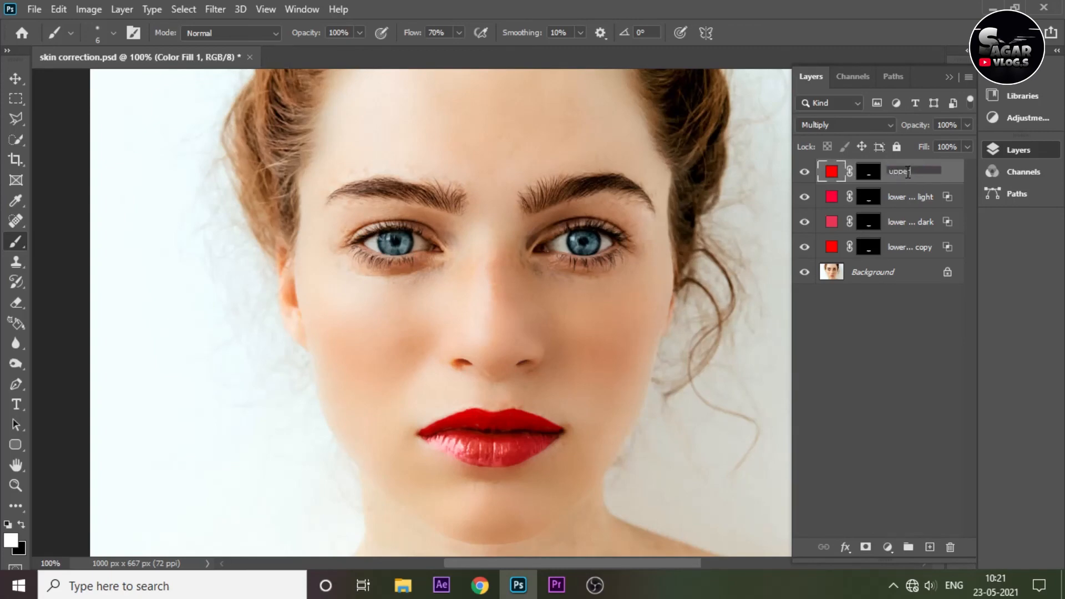
{"action": "type", "text": "r lips dark"}
{"action": "key", "text": "Return"}
Split the underlying-layer highlight limit in Blend If to 81 / 195 for the "upper lips dark" layer.
{"action": "double_click", "coordinate": [955, 172]}
{"action": "left_click_drag", "start_coordinate": [697, 42], "coordinate": [729, 14]}
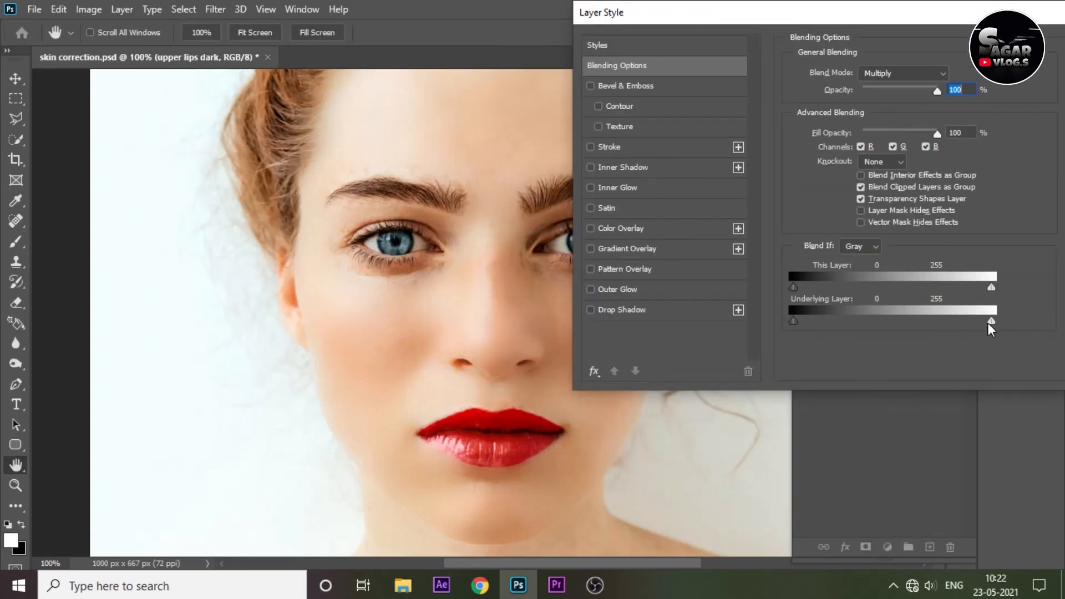
{"action": "left_click_drag", "start_coordinate": [989, 324], "coordinate": [948, 319]}
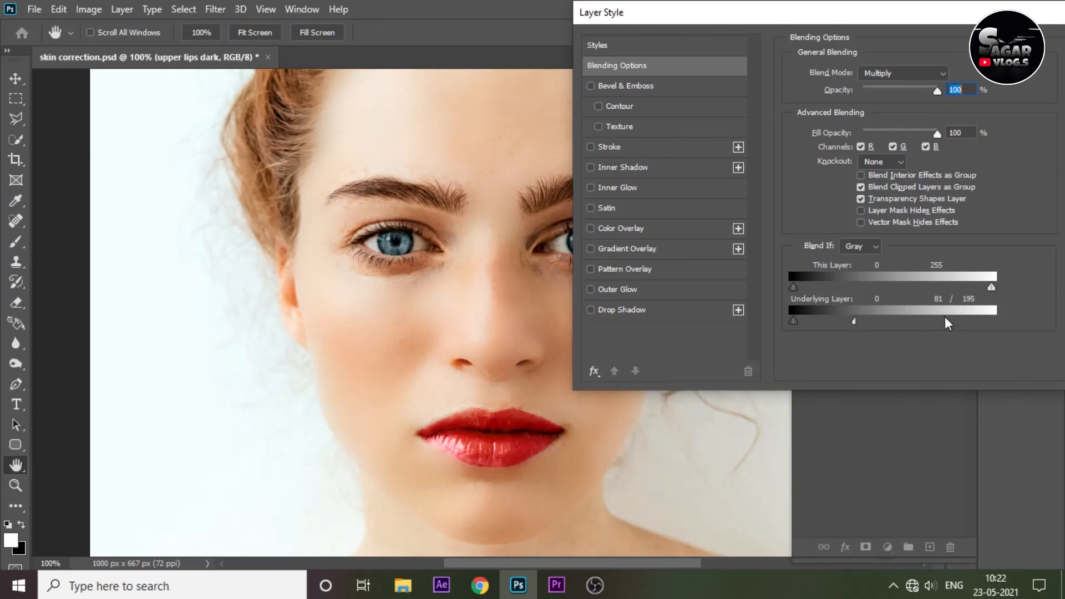
{"action": "left_click_drag", "start_coordinate": [804, 19], "coordinate": [723, 25]}
{"action": "left_click", "coordinate": [1043, 56]}
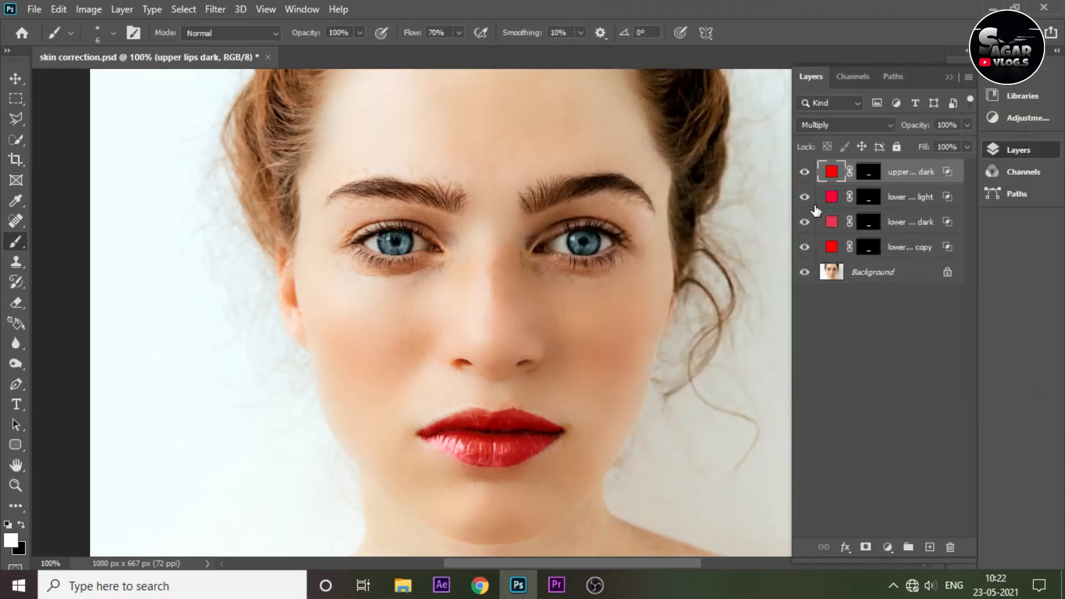
Duplicate the "upper lips dark" layer and set the copy's blend mode to Screen.
{"action": "key", "text": "ctrl+j"}
{"action": "left_click", "coordinate": [846, 125]}
{"action": "left_click", "coordinate": [824, 249]}
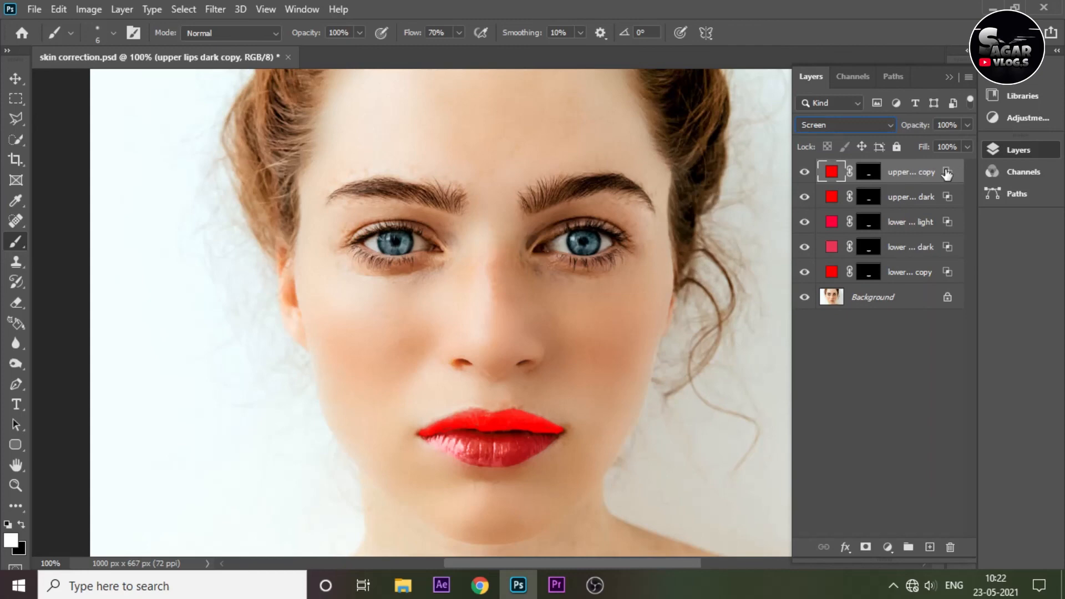
Raise the underlying-layer shadow limit in Blend If for the Screen copy so its red leaves the upper lip's darker tones.
{"action": "double_click", "coordinate": [946, 174]}
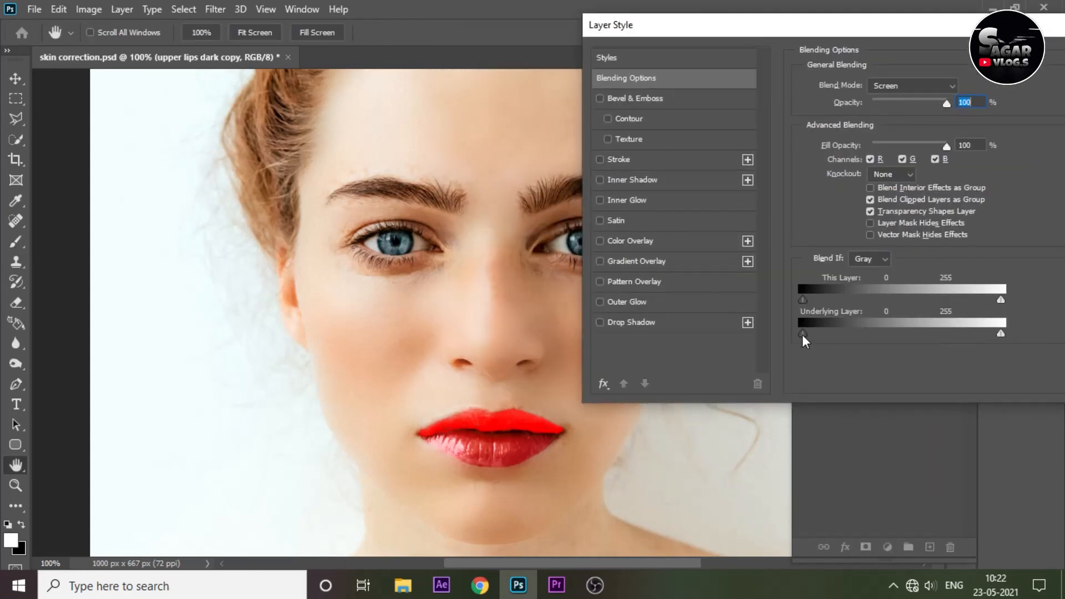
{"action": "mouse_move", "coordinate": [802, 335]}
{"action": "left_mouse_down"}
{"action": "mouse_move", "coordinate": [844, 335]}
{"action": "mouse_move", "coordinate": [819, 334]}
{"action": "mouse_move", "coordinate": [844, 326]}
{"action": "left_mouse_up"}
{"action": "key", "text": "Return"}
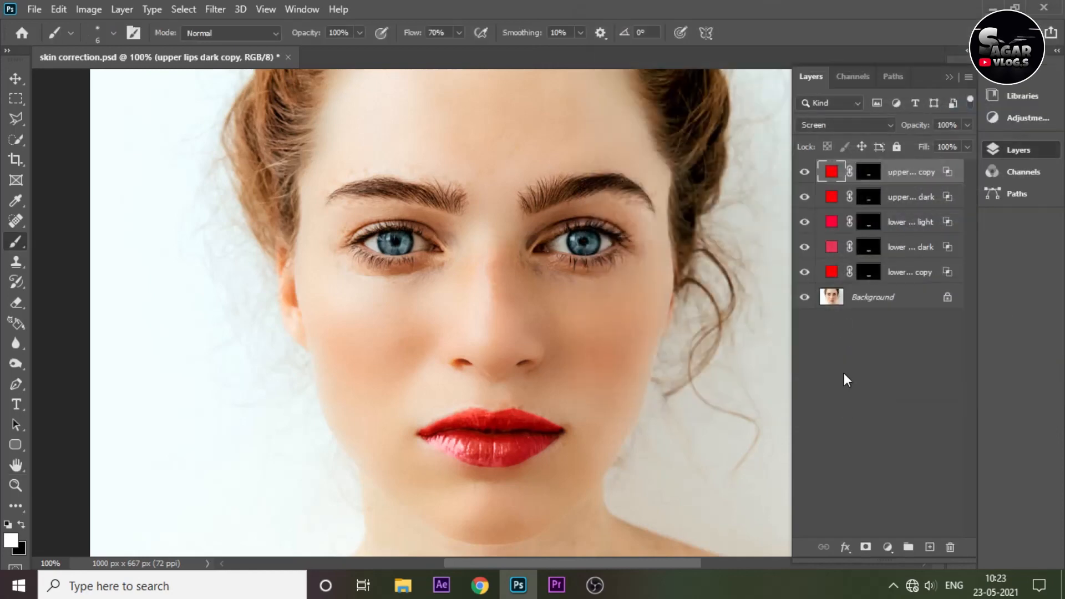
Duplicate "upper lips dark" again, place the new copy beneath it in the layer stack, and set its blend mode to Screen.
{"action": "left_click", "coordinate": [924, 198]}
{"action": "key", "text": "ctrl+j"}
{"action": "left_click_drag", "start_coordinate": [921, 198], "coordinate": [922, 231]}
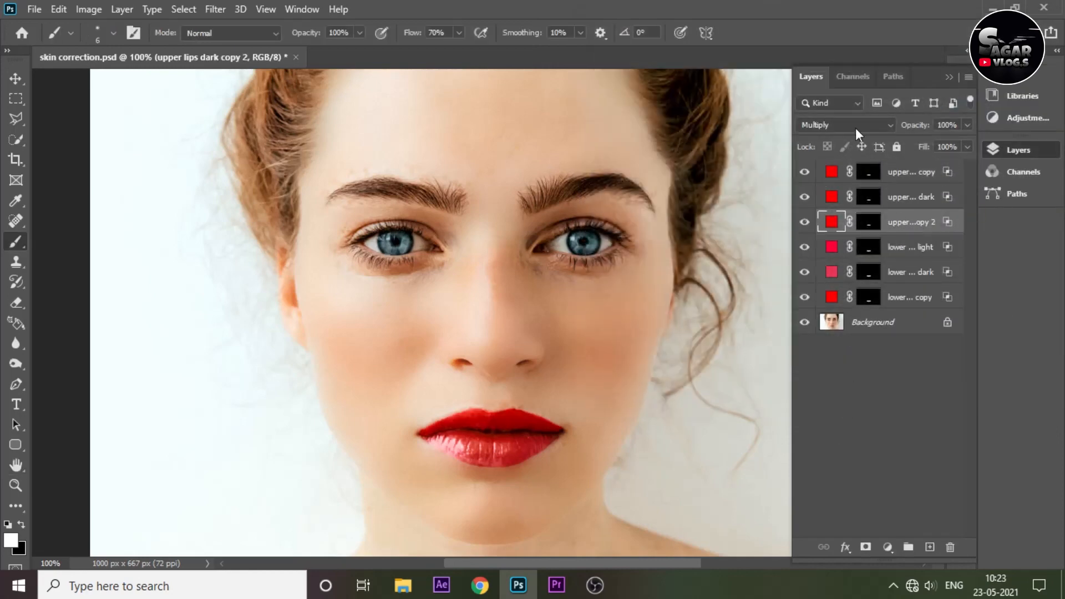
{"action": "left_click", "coordinate": [856, 126]}
{"action": "left_click", "coordinate": [857, 254]}
Restrict the second upper-lip copy to the brighter underlying tones by adjusting its Blend If shadow limit.
{"action": "double_click", "coordinate": [948, 227]}
{"action": "left_click_drag", "start_coordinate": [821, 334], "coordinate": [866, 335]}
{"action": "left_click_drag", "start_coordinate": [625, 27], "coordinate": [802, 38]}
{"action": "left_click_drag", "start_coordinate": [903, 345], "coordinate": [1040, 345]}
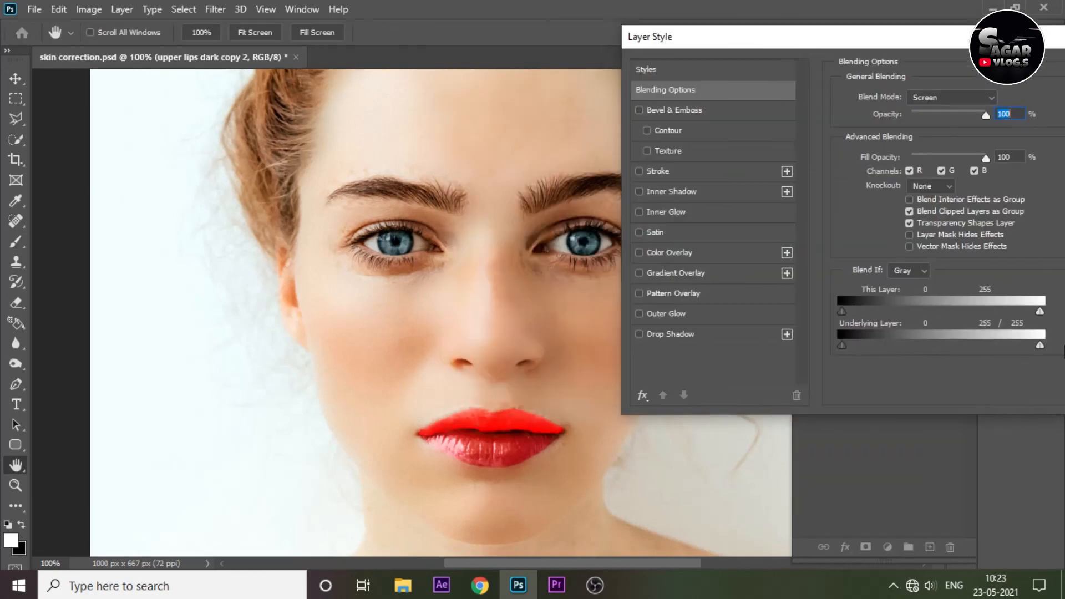
{"action": "left_click_drag", "start_coordinate": [844, 345], "coordinate": [983, 344]}
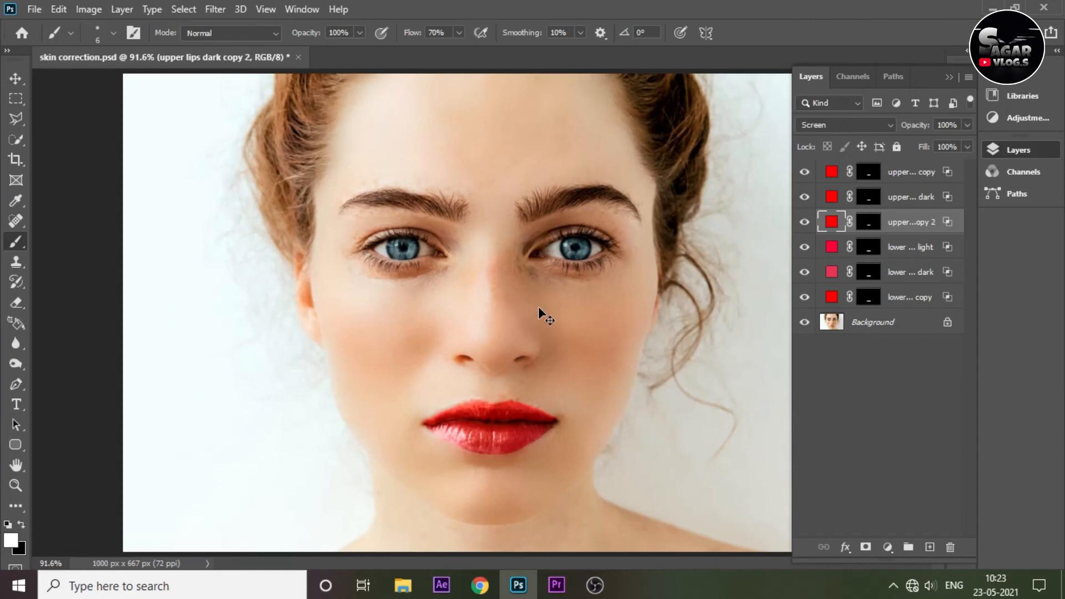
{"action": "key", "text": "ctrl+minus"}
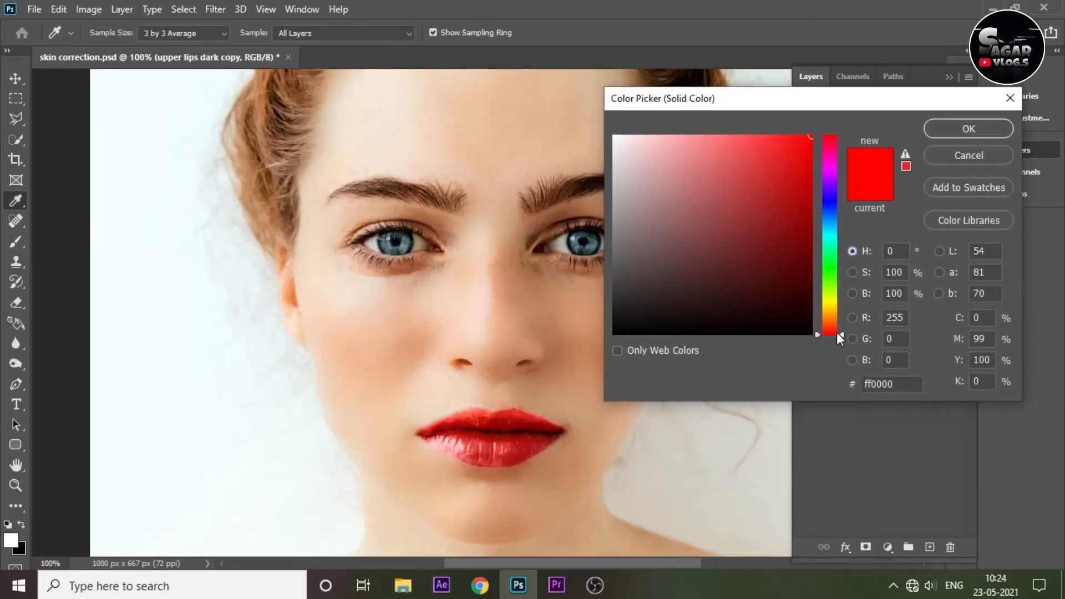
Darken the fill of the "upper lips dark copy" layer to a deep red by lowering its brightness.
{"action": "left_click_drag", "start_coordinate": [839, 334], "coordinate": [839, 134]}
{"action": "left_click", "coordinate": [853, 273]}
{"action": "left_click", "coordinate": [853, 293]}
{"action": "left_click_drag", "start_coordinate": [831, 137], "coordinate": [827, 222]}
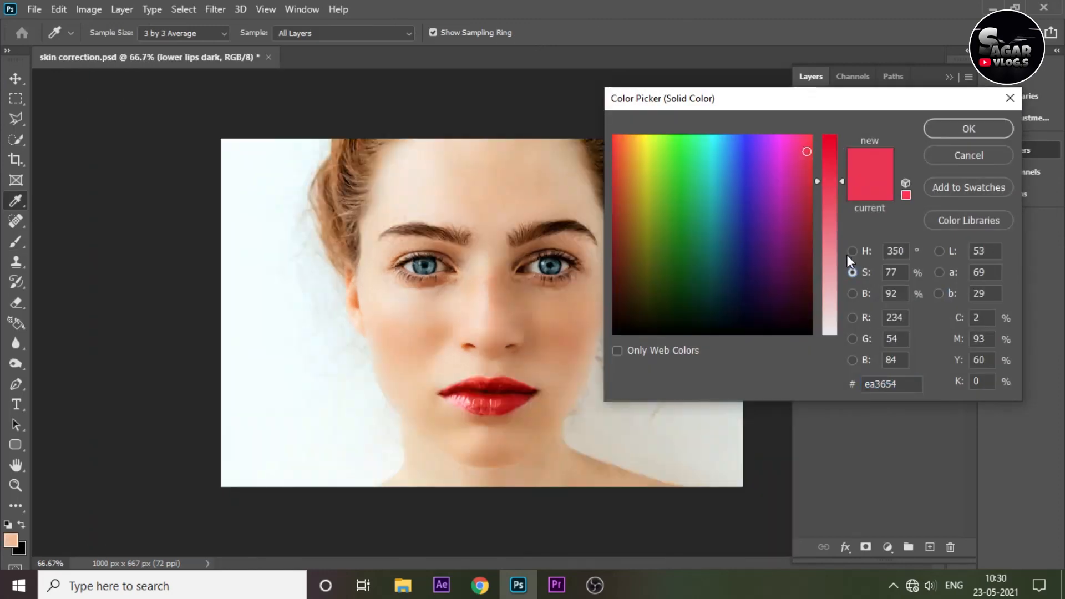
Soften the fill colors of the "lower lips dark" and "upper lips dark" layers to pink by reducing their saturation.
{"action": "left_click", "coordinate": [837, 251]}
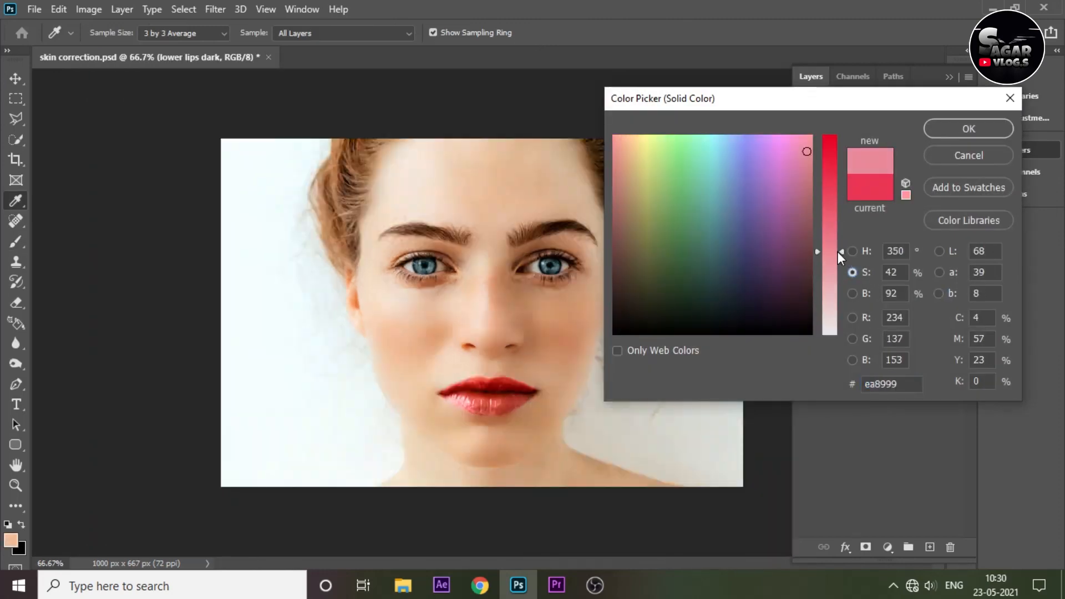
{"action": "left_click_drag", "start_coordinate": [838, 248], "coordinate": [839, 244]}
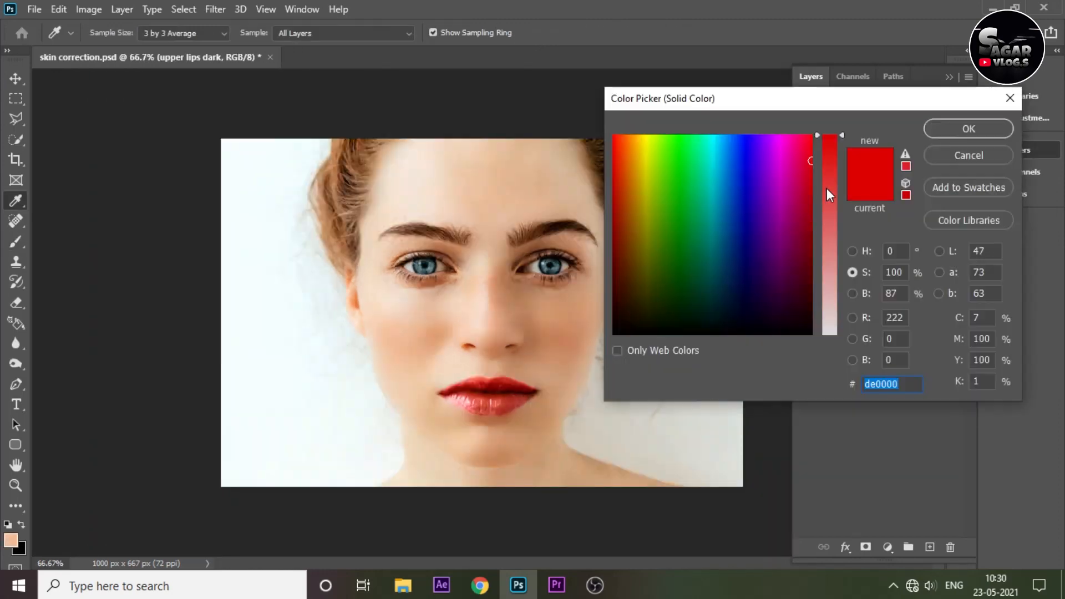
{"action": "left_click_drag", "start_coordinate": [826, 190], "coordinate": [825, 250]}
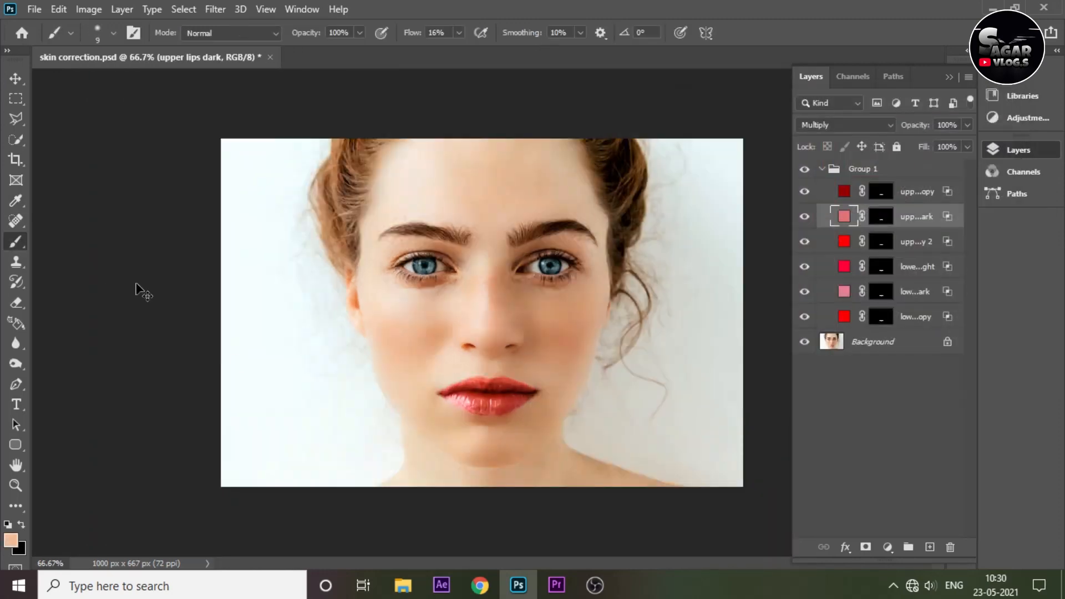
Move the original freckled portrait, Layer 1, to fill the empty black half of the canvas beside the retouched portrait.
{"action": "key", "text": "ctrl+minus"}
{"action": "key", "text": "ctrl+minus"}
{"action": "key", "text": "ctrl+plus"}
{"action": "key", "text": "ctrl+plus"}
{"action": "key", "text": "v"}
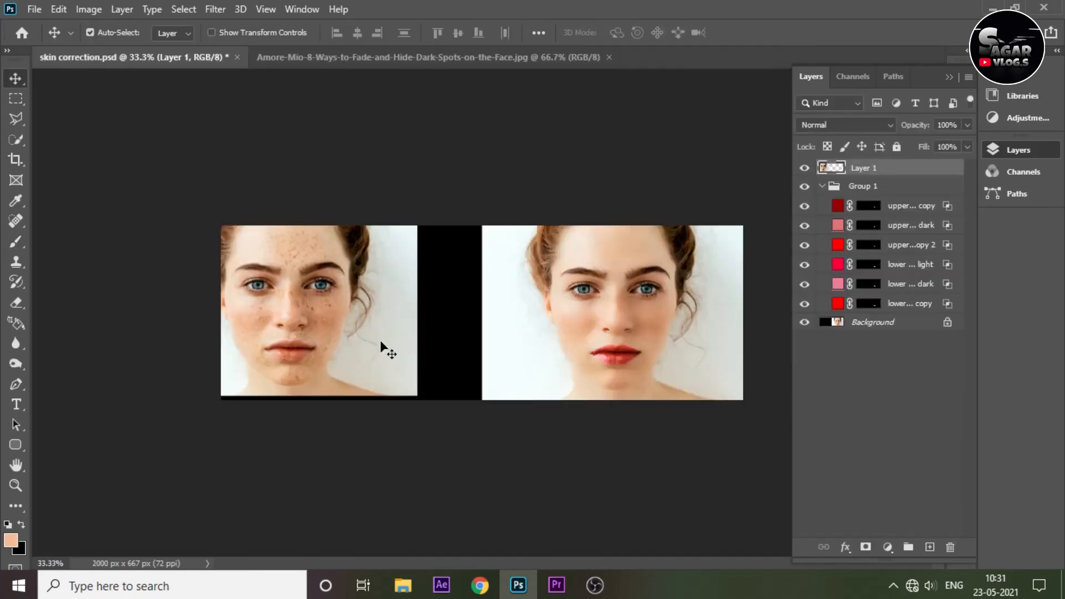
{"action": "left_click_drag", "start_coordinate": [381, 341], "coordinate": [399, 332]}
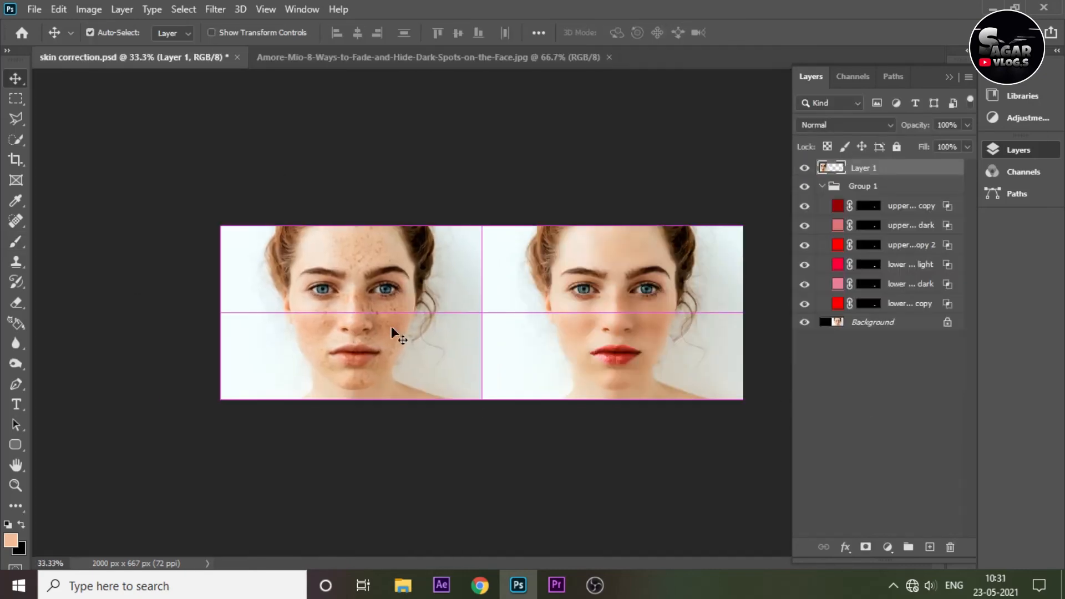
Show the before-and-after portraits full screen and compare the skin and lips up close.
{"action": "key", "text": "f"}
{"action": "key", "text": "f"}
{"action": "key", "text": "ctrl+plus"}
{"action": "key", "text": "ctrl+plus"}
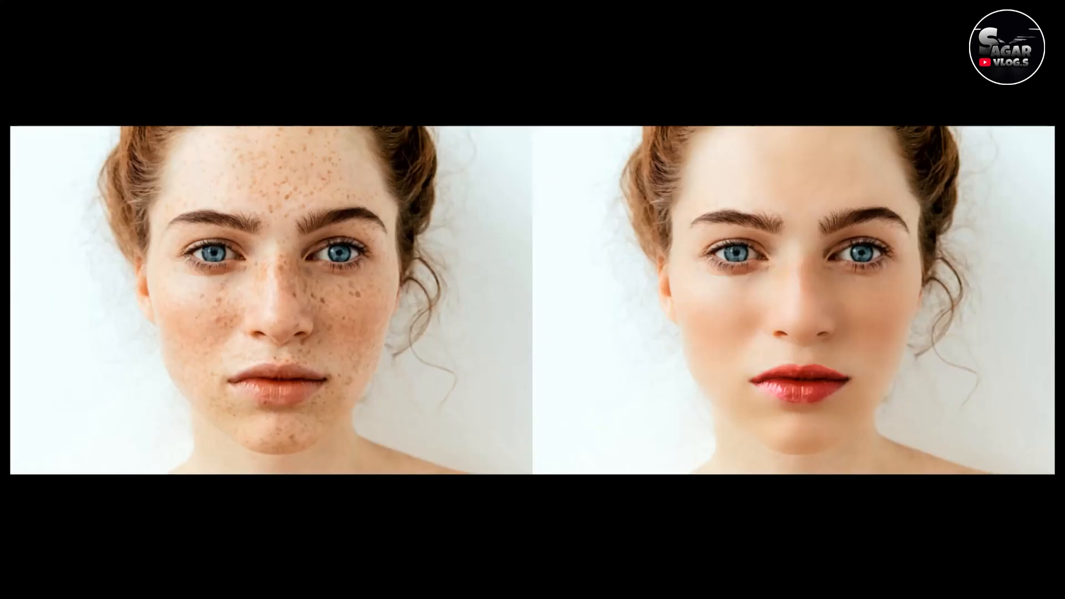
{"action": "key", "text": "ctrl+plus"}
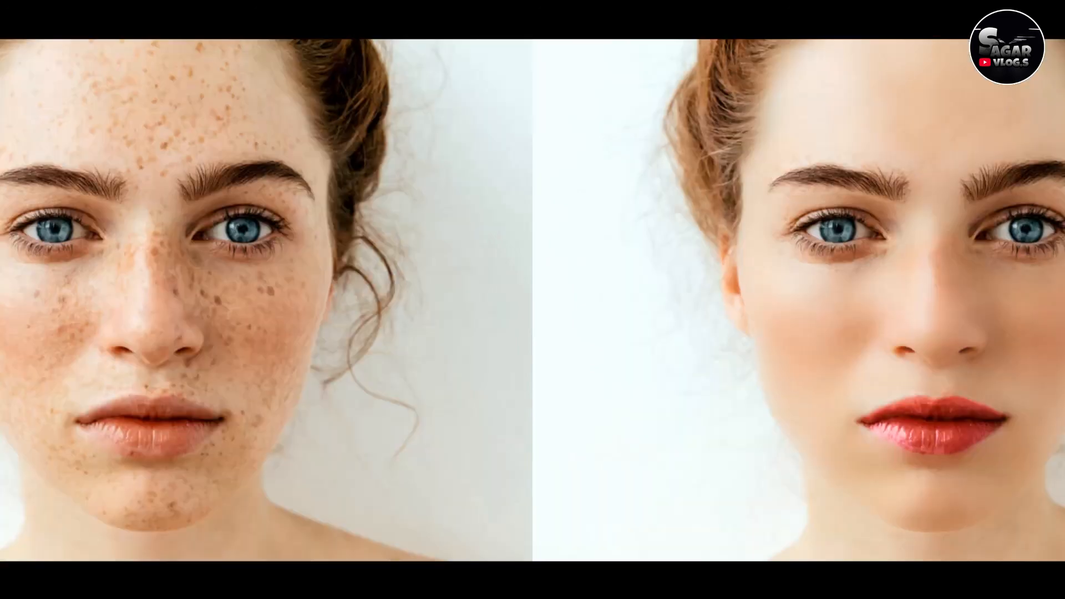